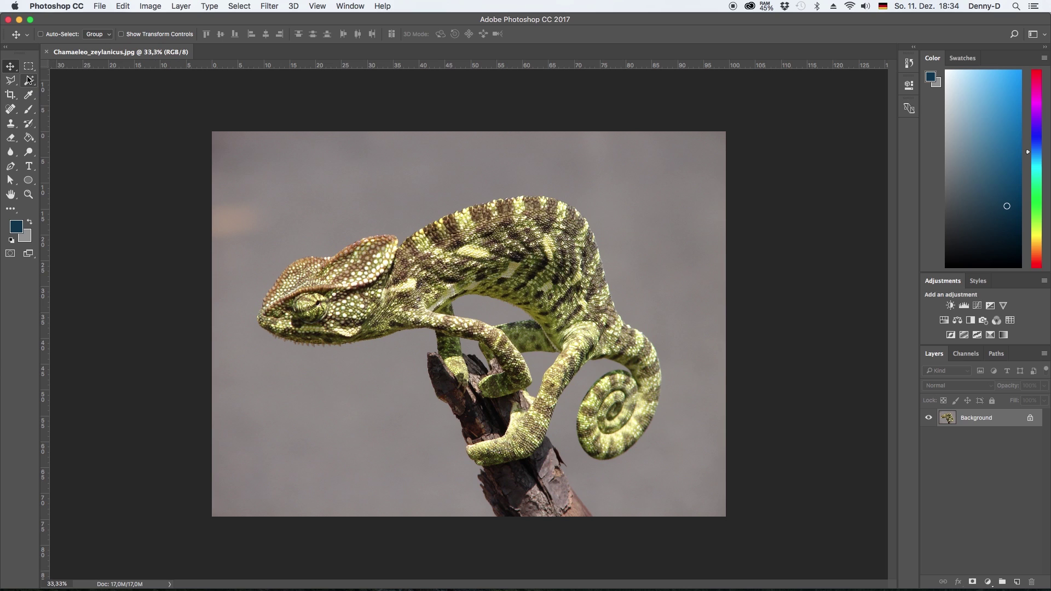
- Switch to the Magic Wand tool to select areas by colour
left_click(30, 82)
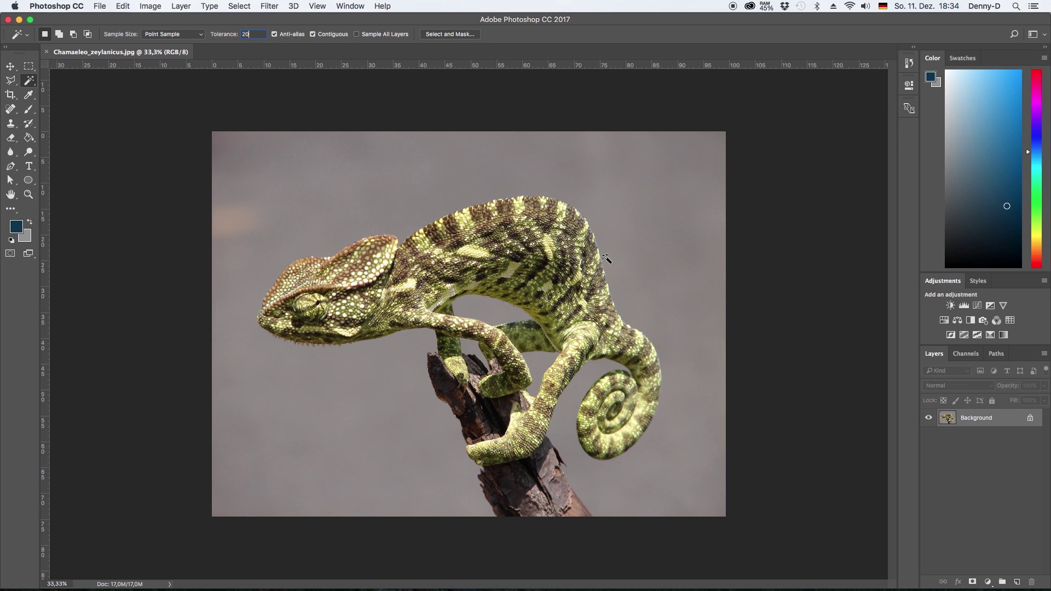
- Set the Magic Wand tolerance to 15 and drop the first background selection
left_click(668, 260)
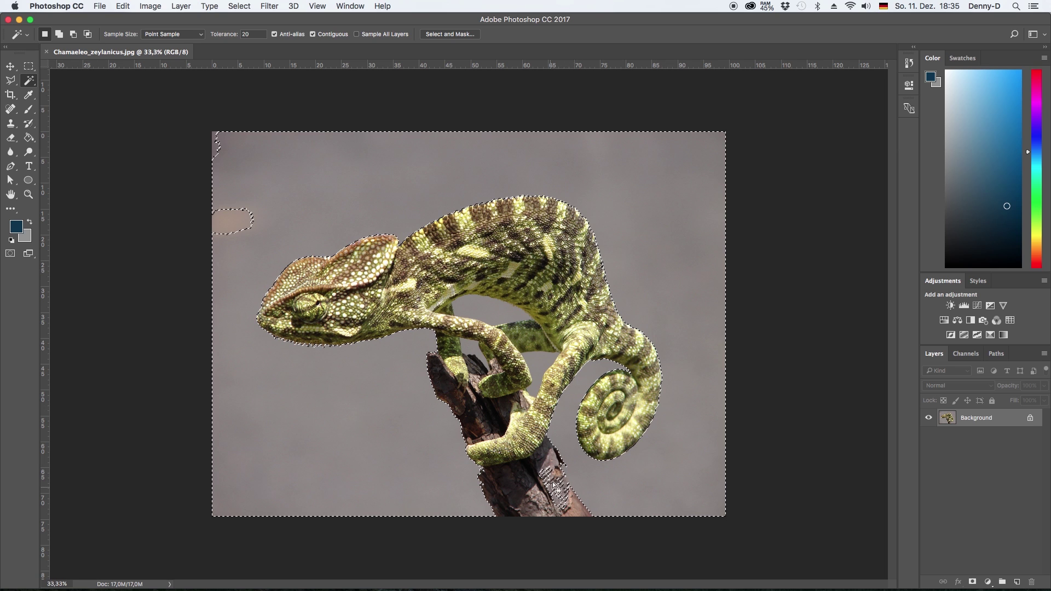
left_click(231, 35)
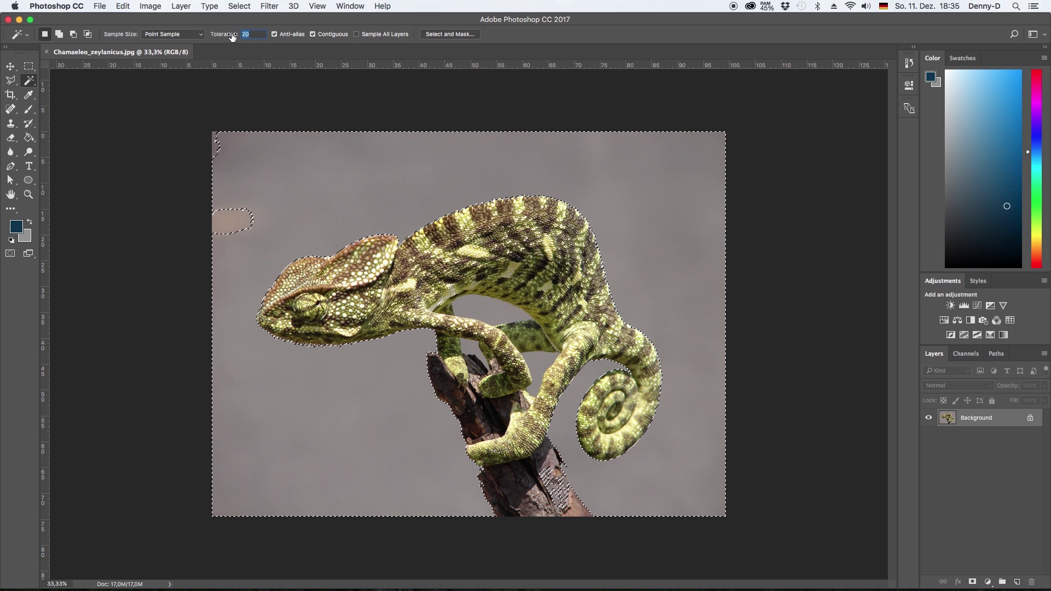
type("15")
left_click(684, 264)
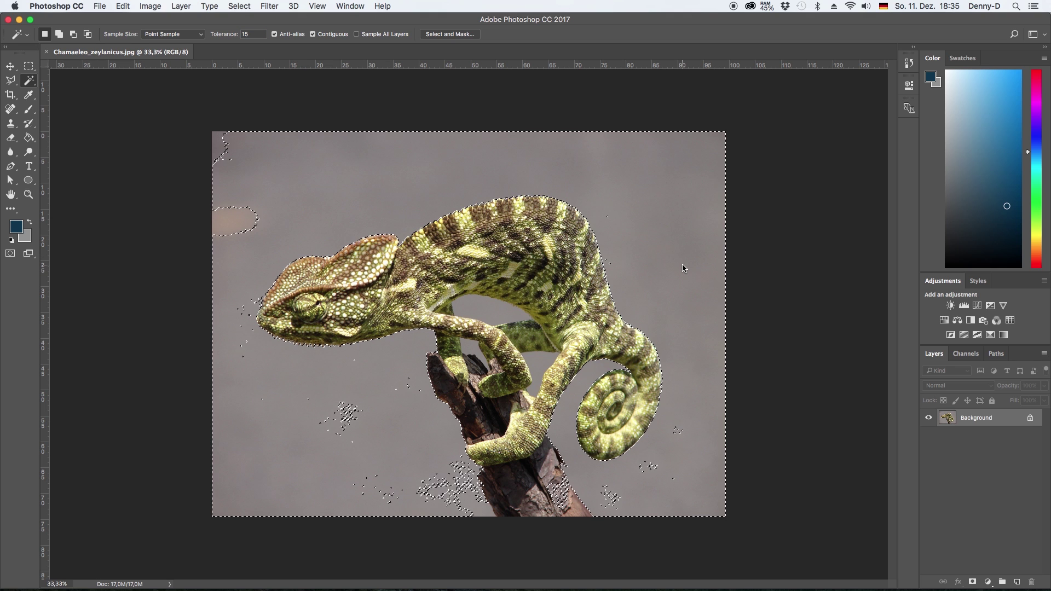
- Select the grey background, adding the top-left and top-right patches and both leg-branch gaps
left_click(238, 219)
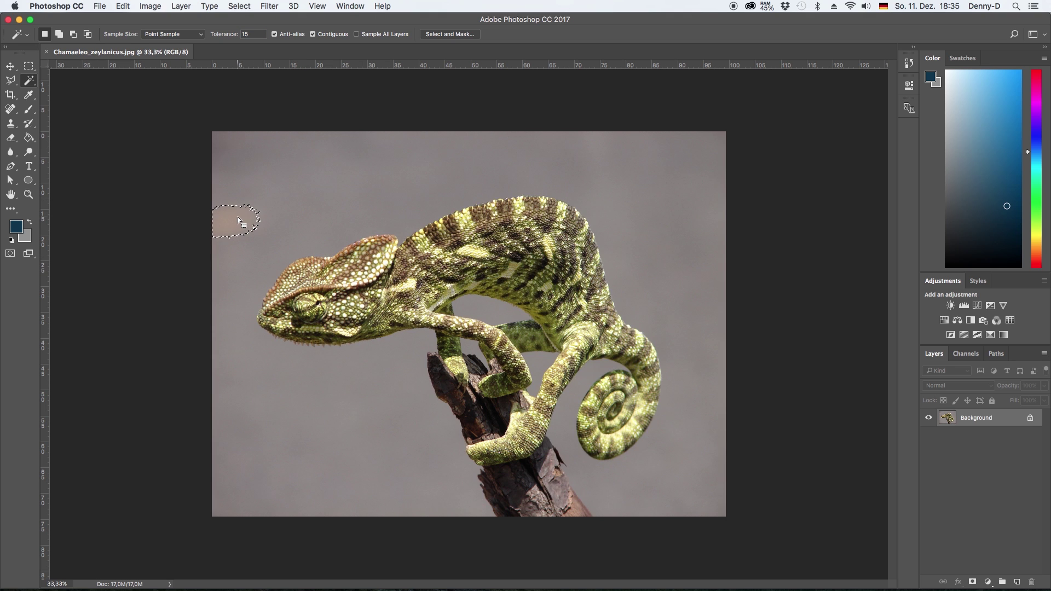
left_click(270, 210, "shift")
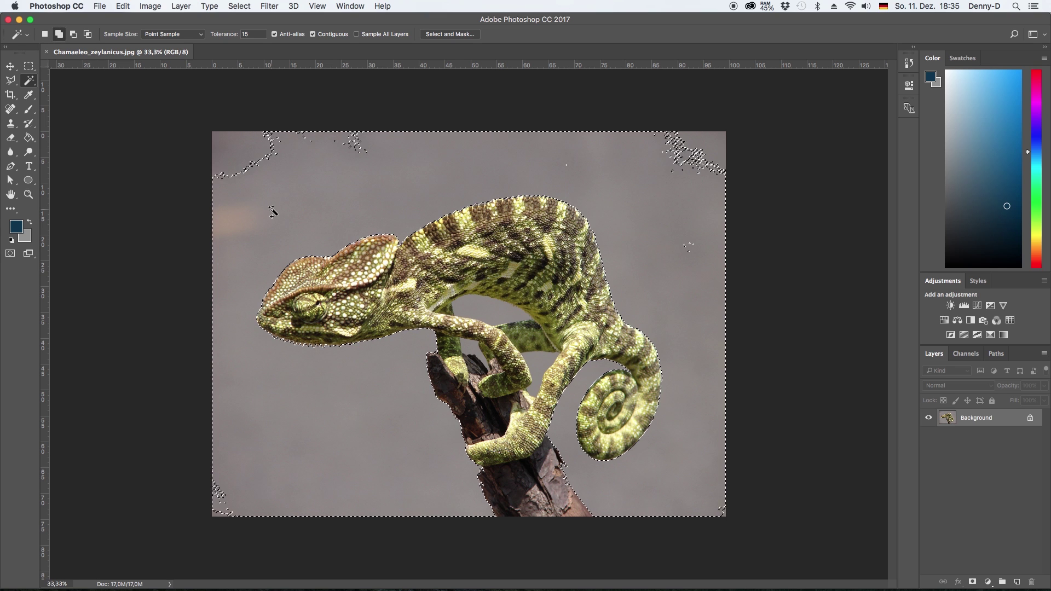
left_click(245, 160, "shift")
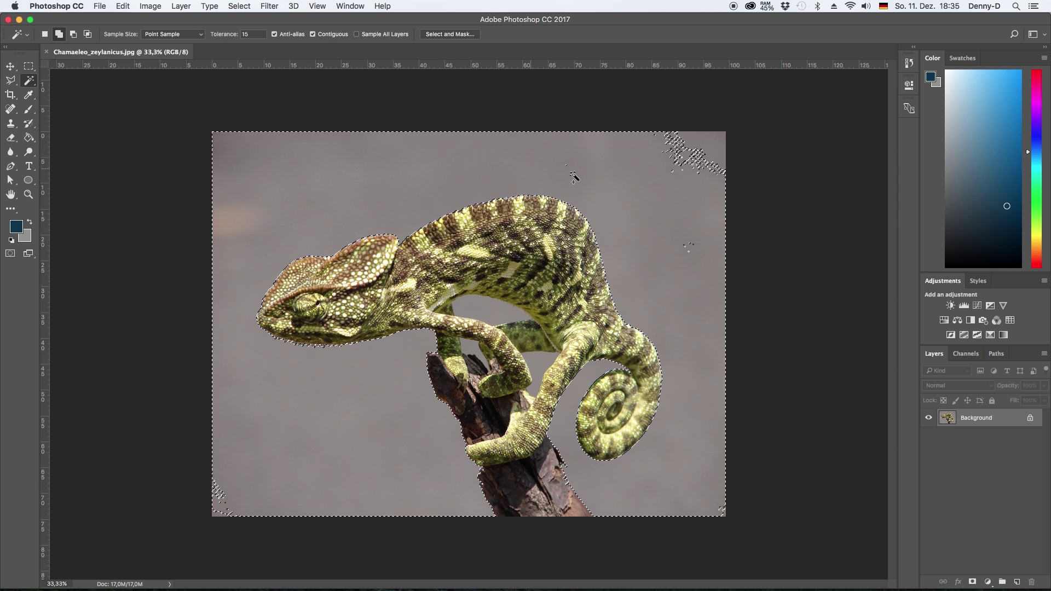
left_click(703, 165, "shift")
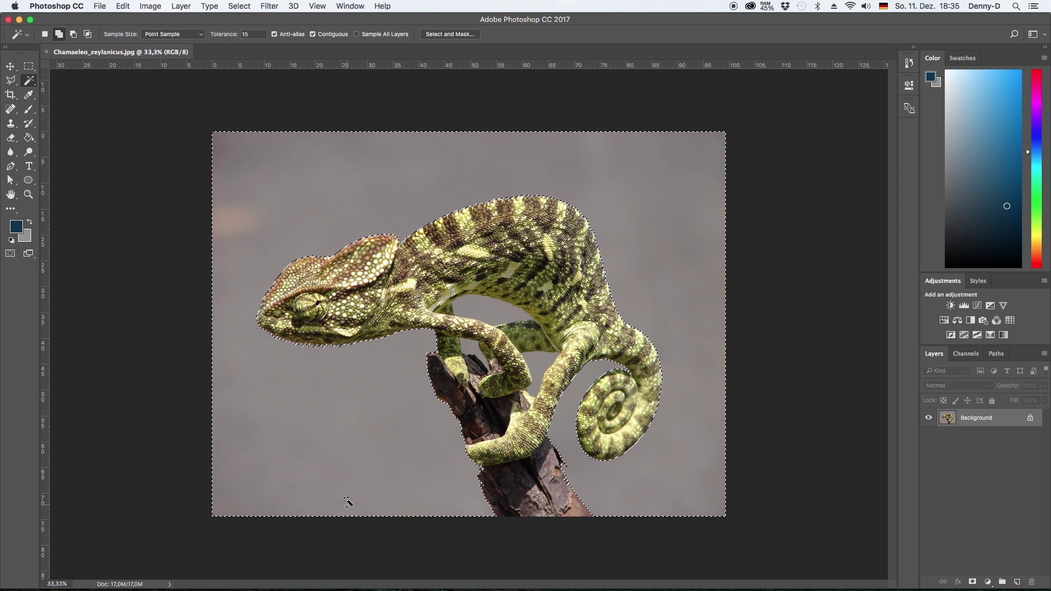
left_click(474, 354, "shift")
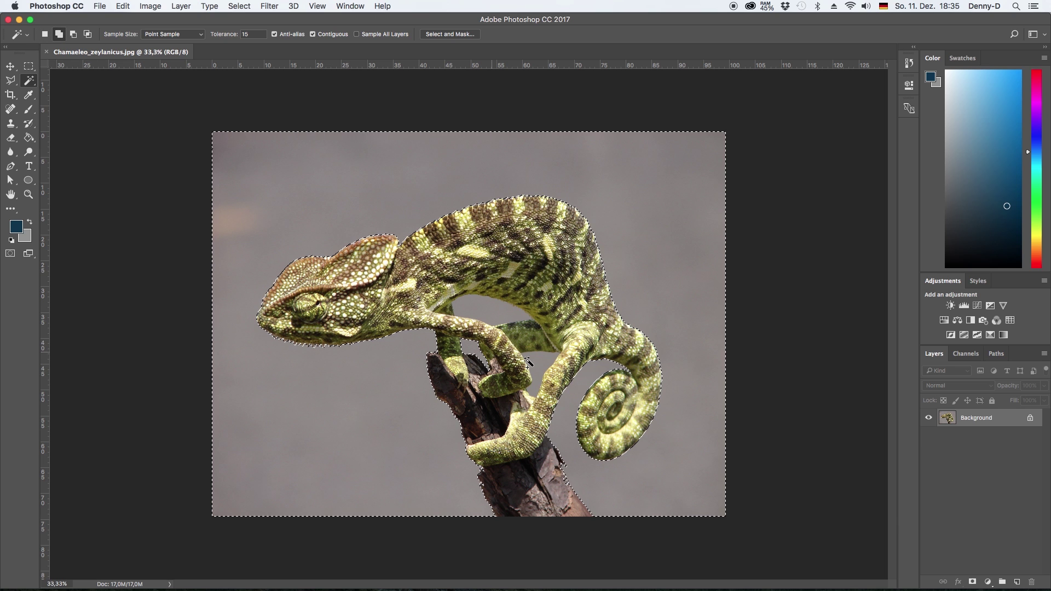
left_click(536, 363, "shift")
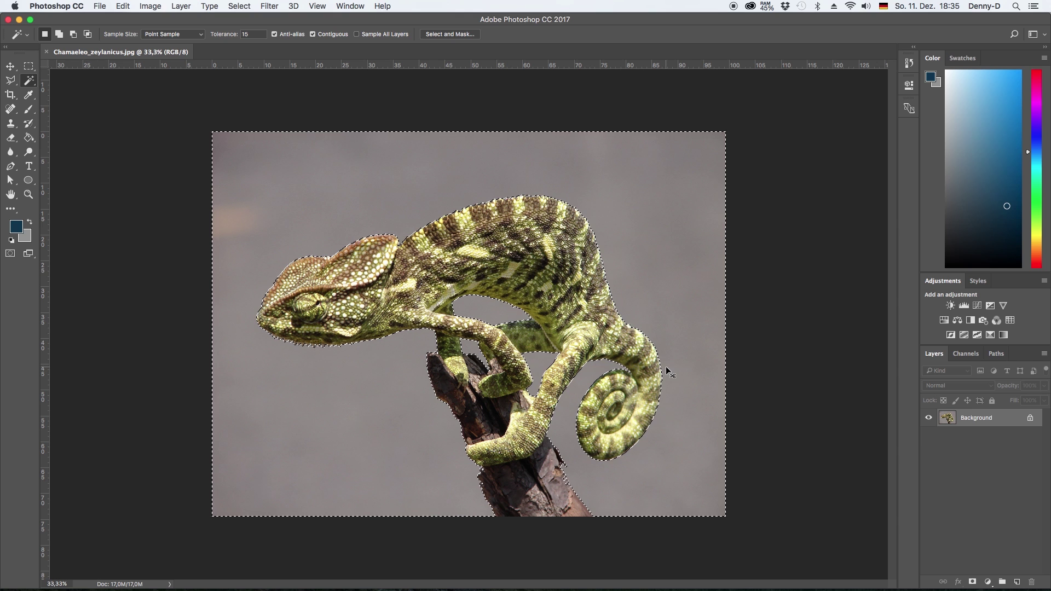
- Invert the selection, copy the chameleon to Layer 1, and delete the Background layer
key("super+shift+i")
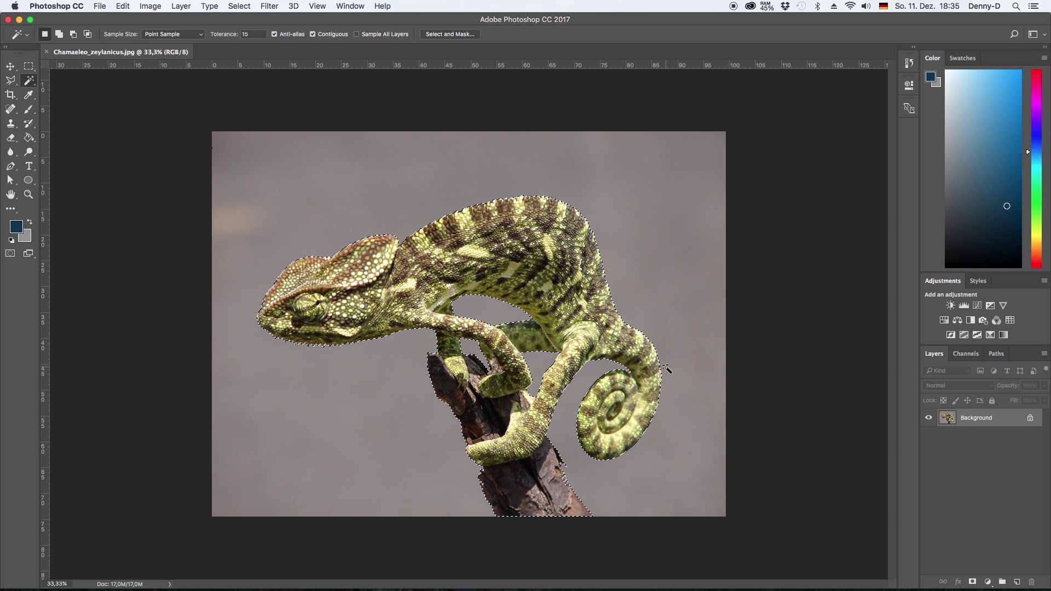
key("super+j")
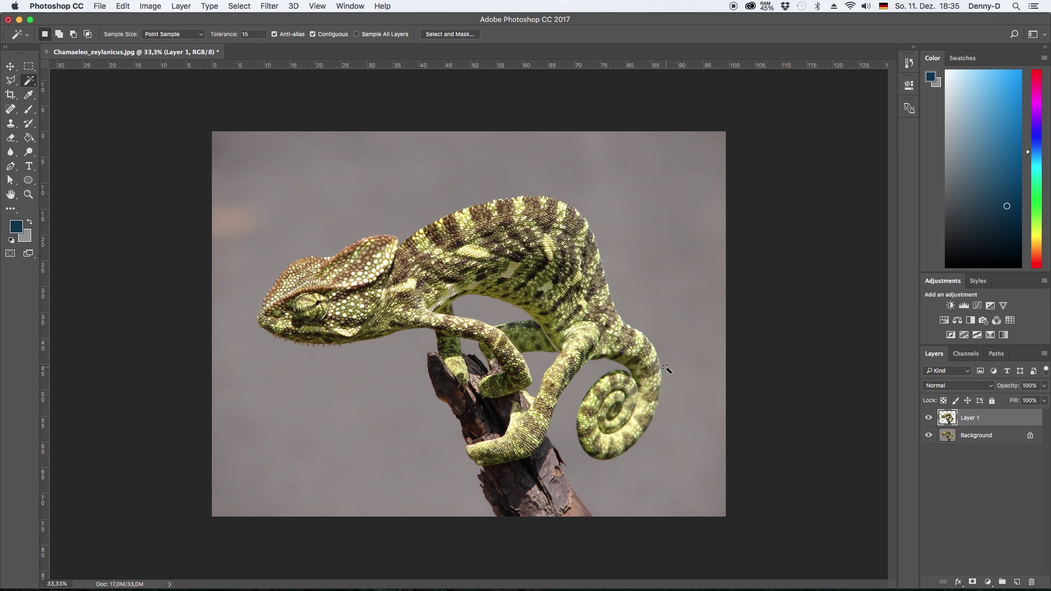
left_click(929, 436)
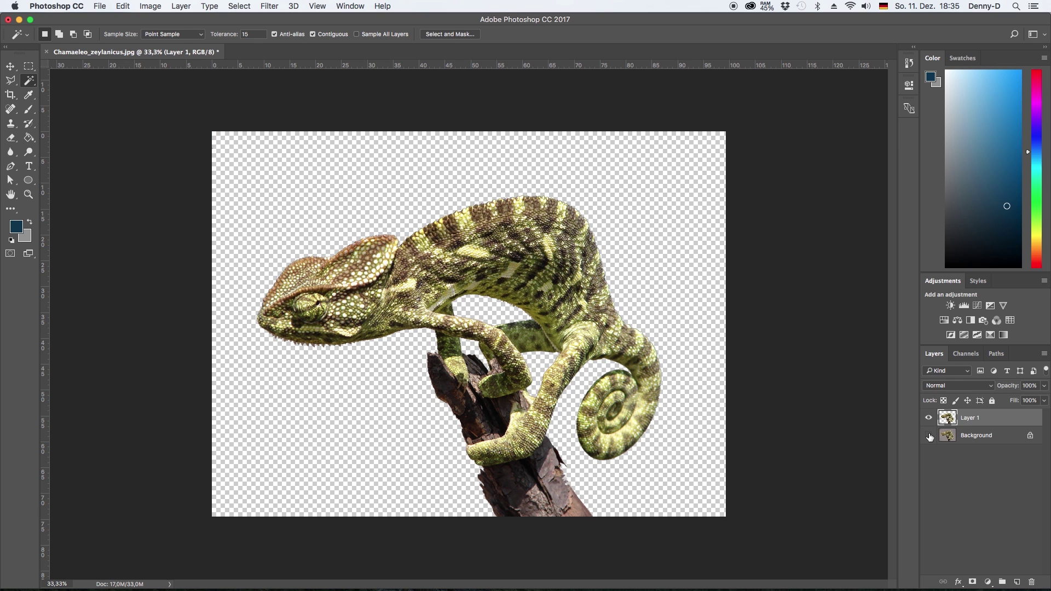
left_click(929, 436)
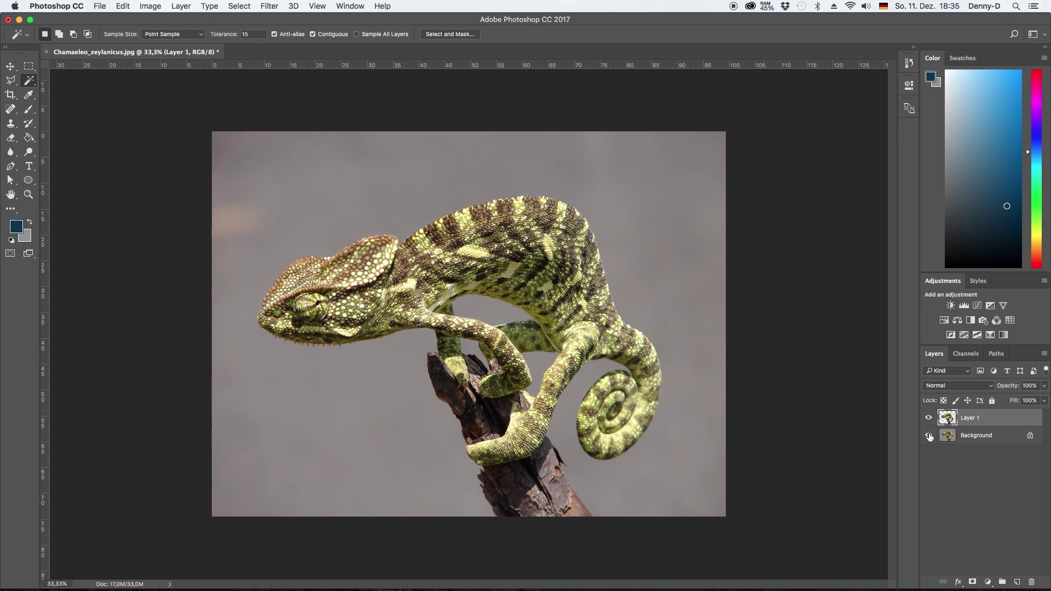
left_click(989, 440)
key("Delete")
- Load Layer 1's outline as a selection and contract it by 3 pixels
left_click(949, 420, "super")
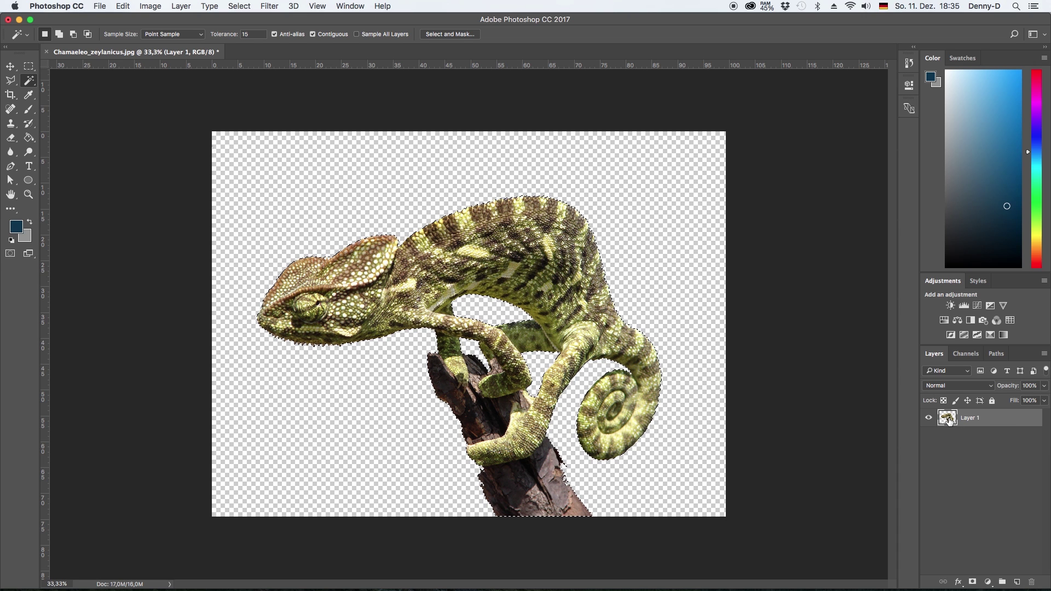
left_click(239, 6)
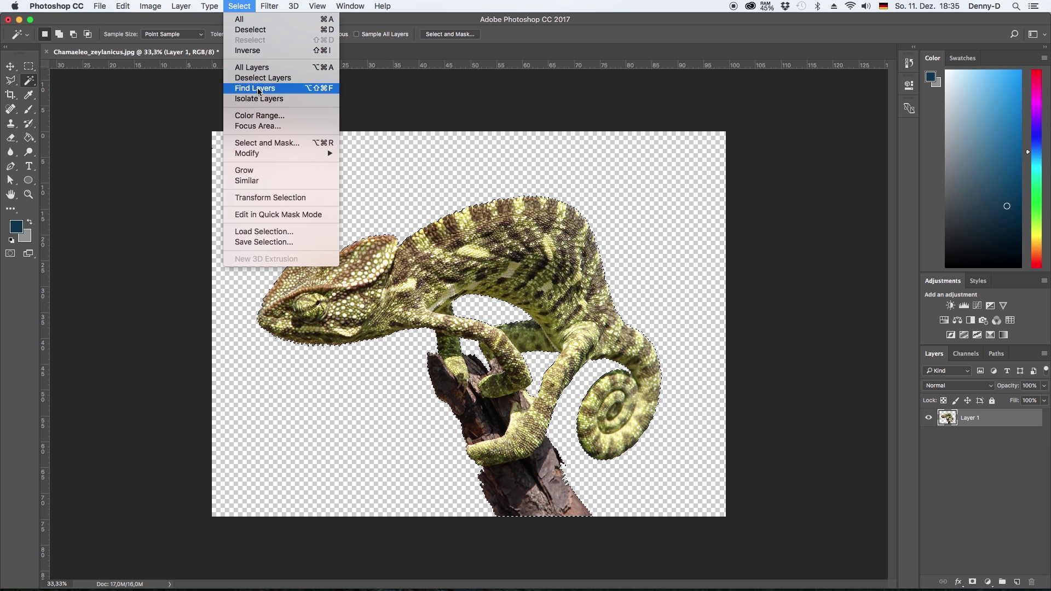
mouse_move(268, 153)
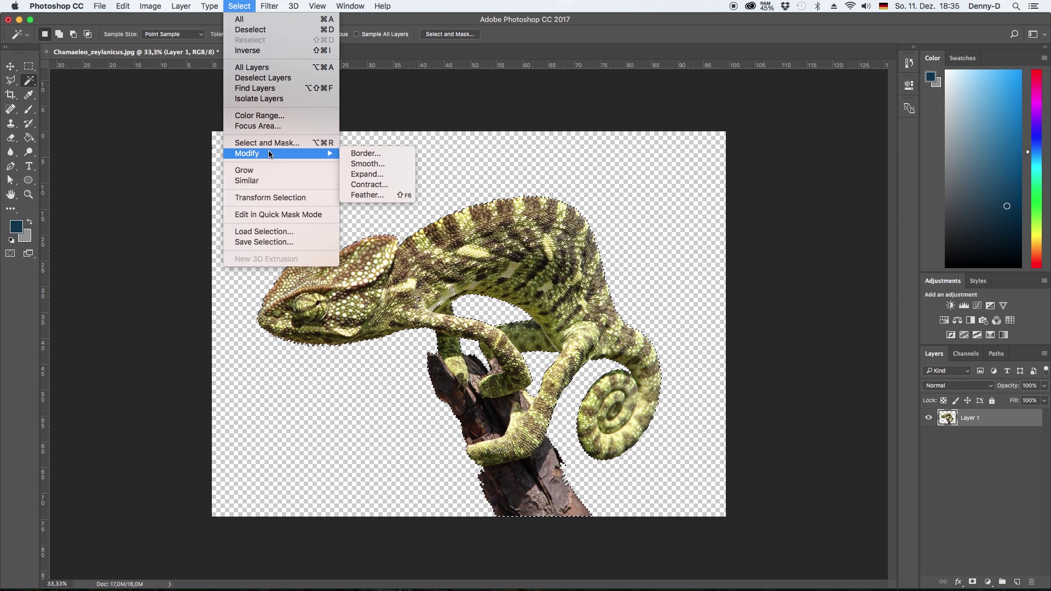
left_click(376, 186)
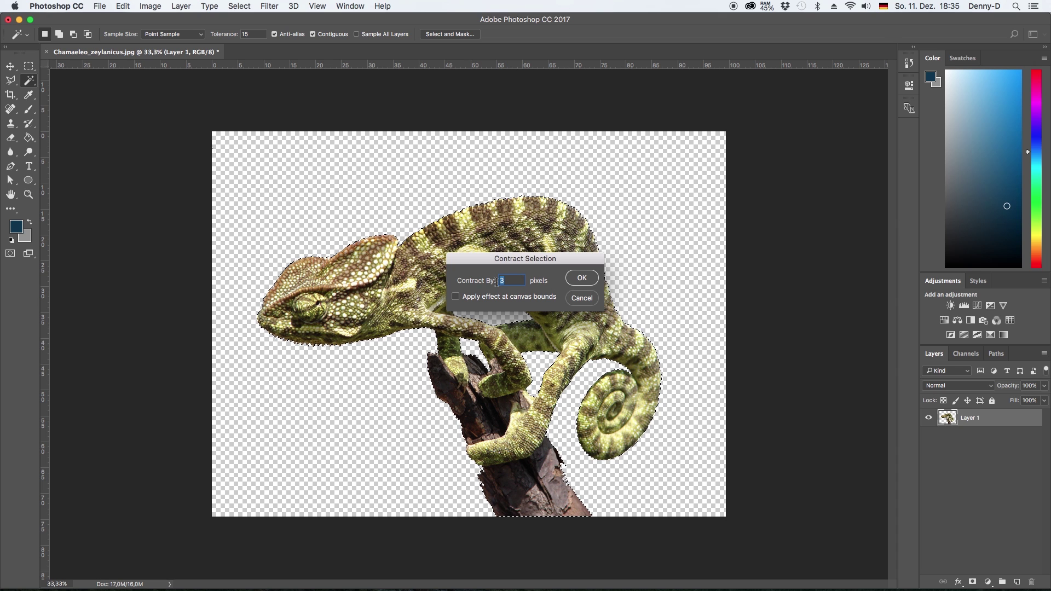
left_click(582, 279)
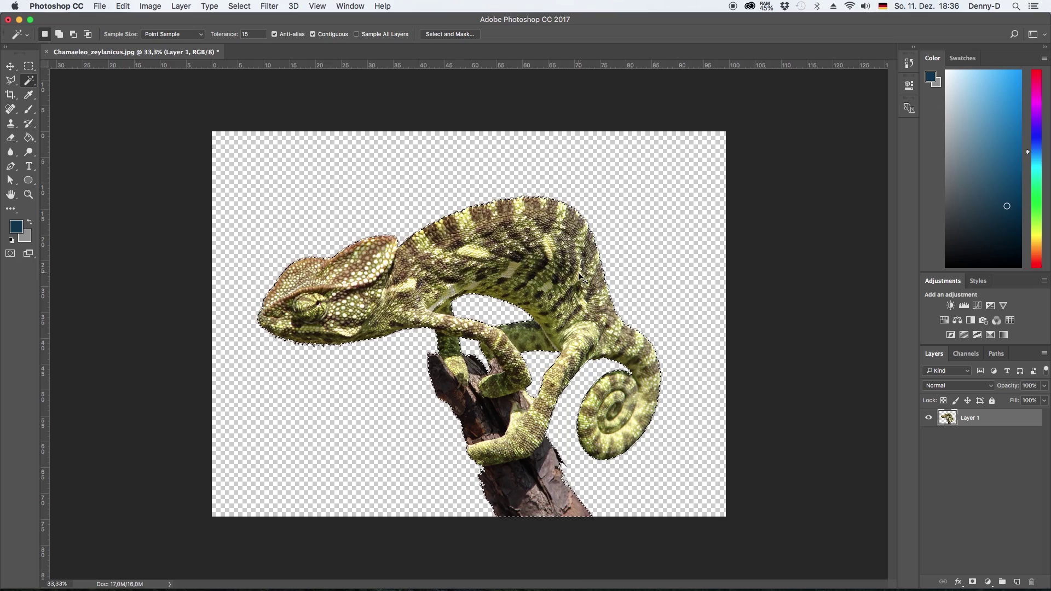
- Zoom in to 200%, delete the grey edge fringe, then zoom back out
key("super+plus")
key("super+plus")
key("super+plus")
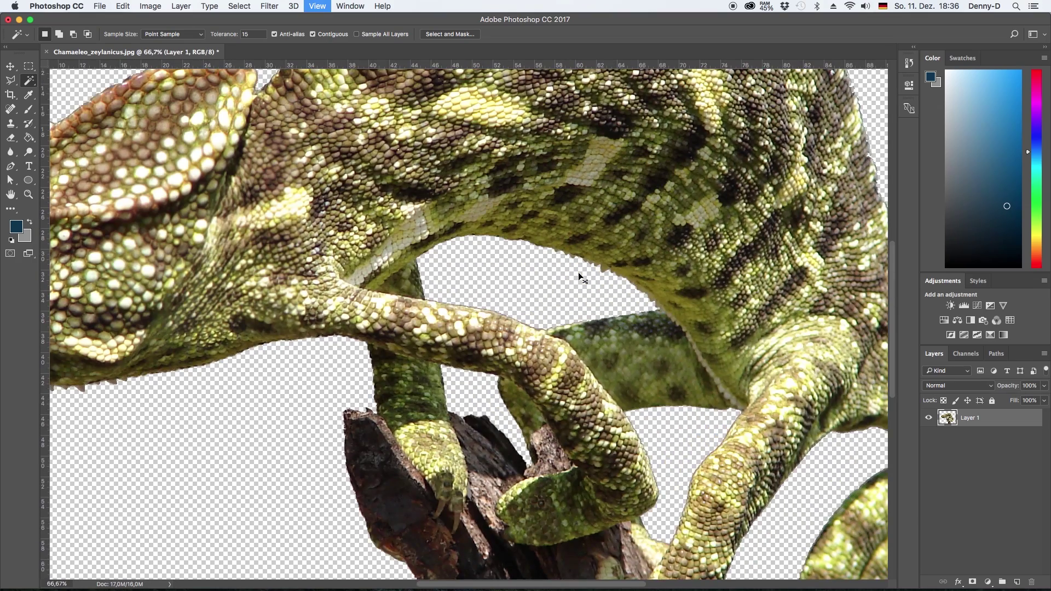
key("super+plus")
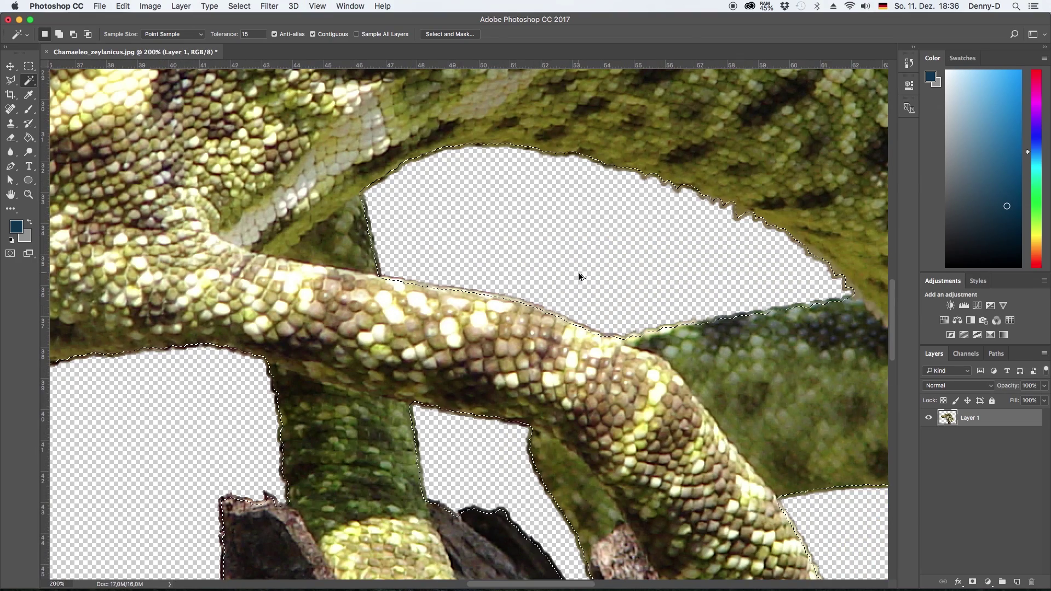
key("BackSpace")
key("super+minus")
key("super+minus")
key("super+minus")
key("super+minus")
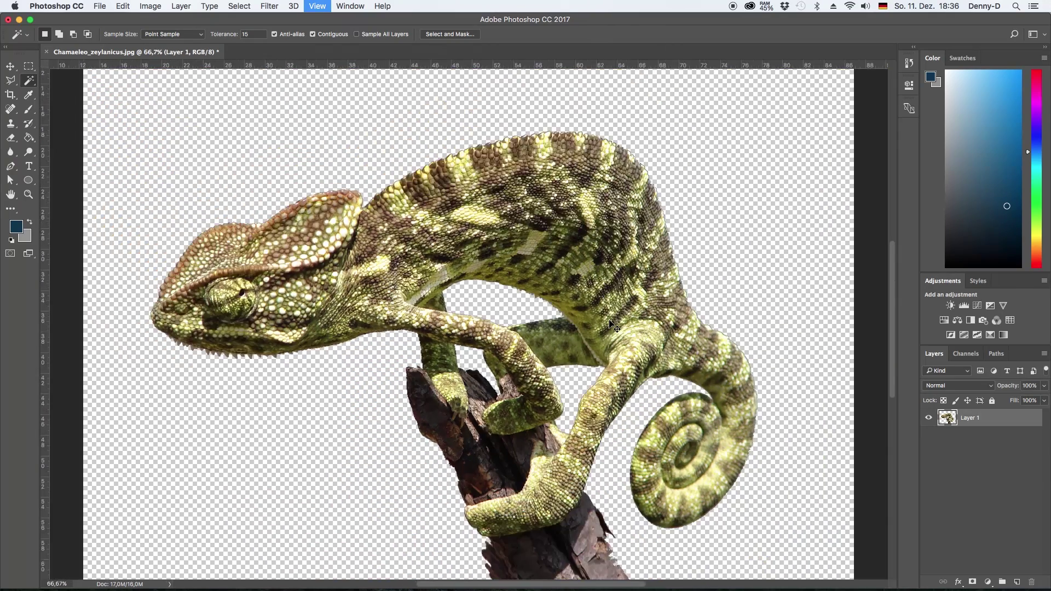
- Zoom in on the chameleon's back edge and apply a 1-pixel Gaussian Blur
key("super+minus")
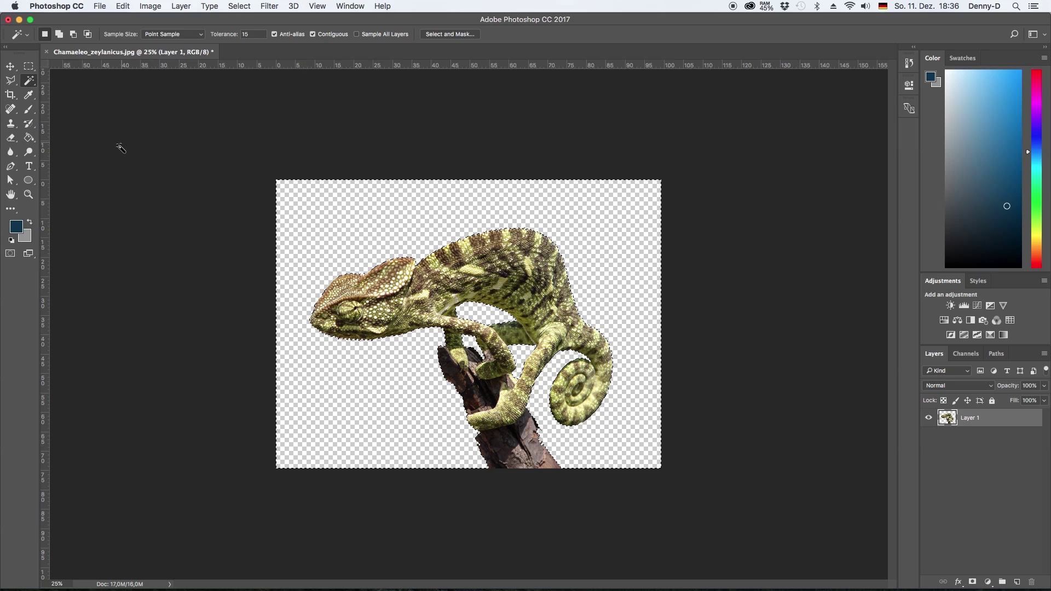
left_click(28, 194)
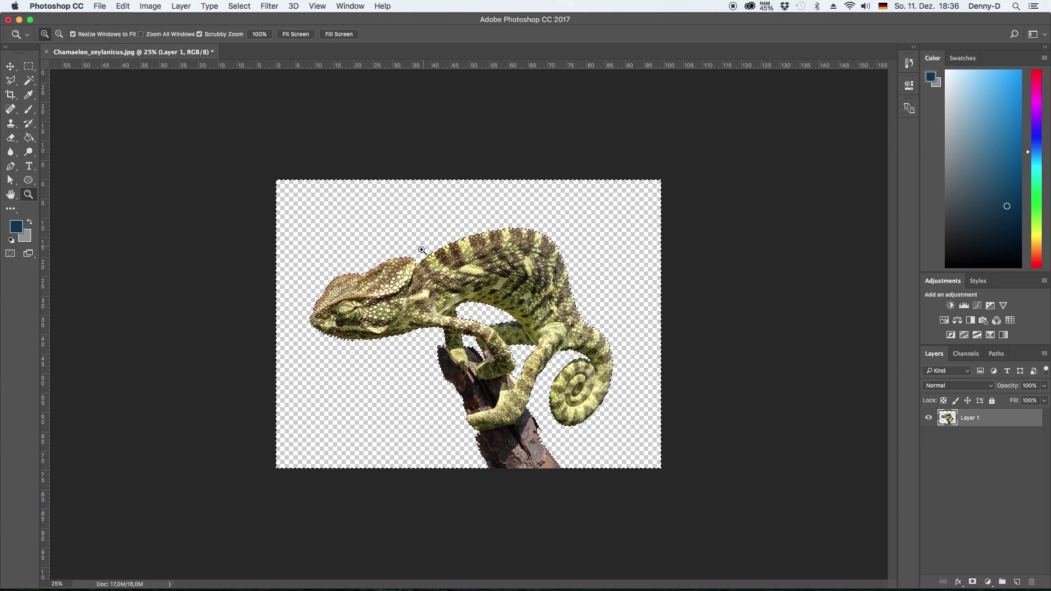
left_click_drag(419, 249, 519, 290)
left_click(269, 6)
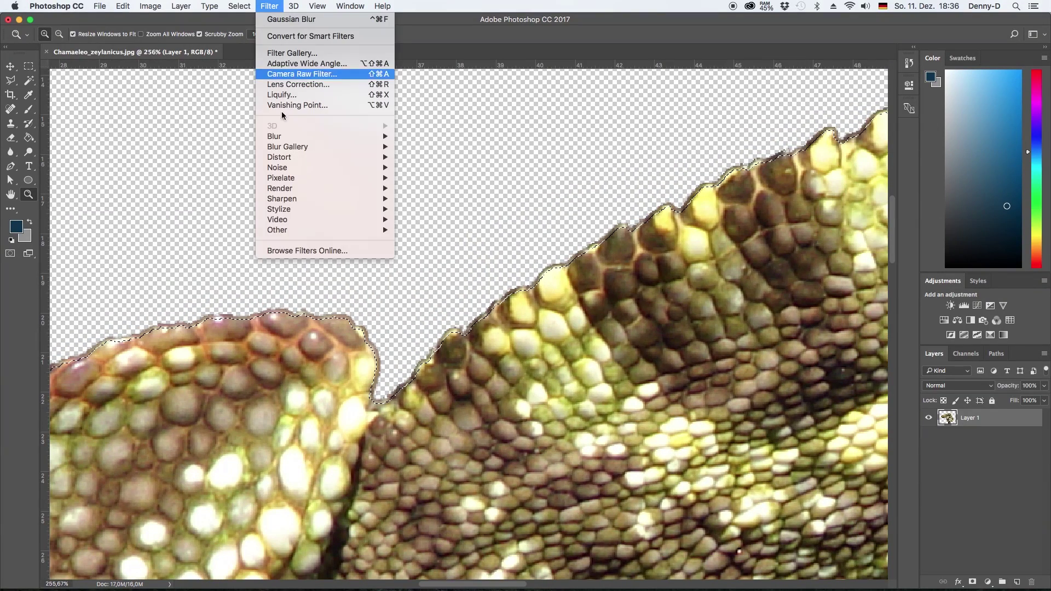
mouse_move(286, 137)
left_click(422, 178)
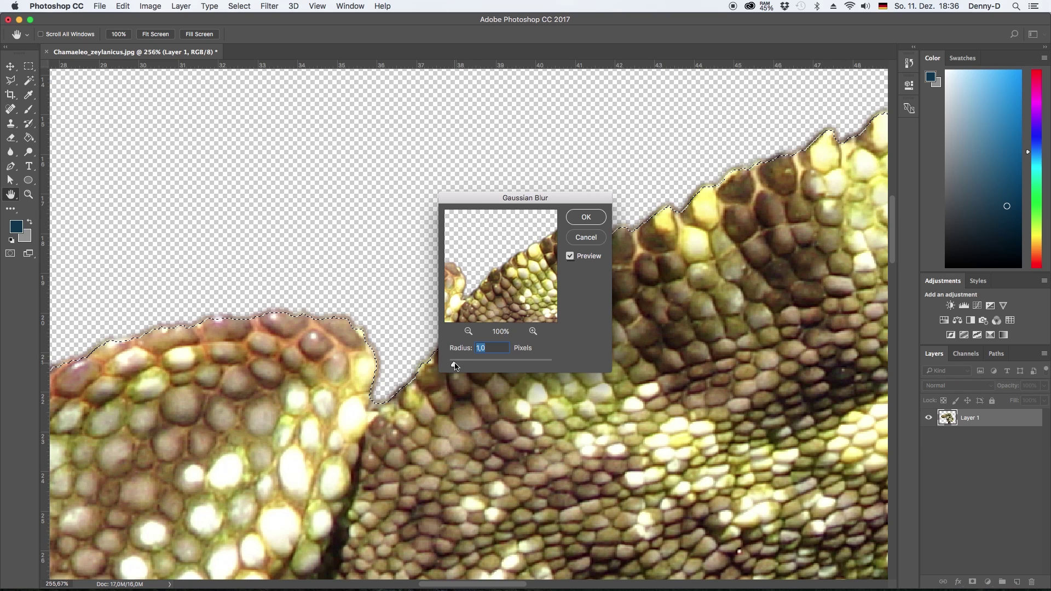
left_click_drag(455, 366, 456, 367)
type("1")
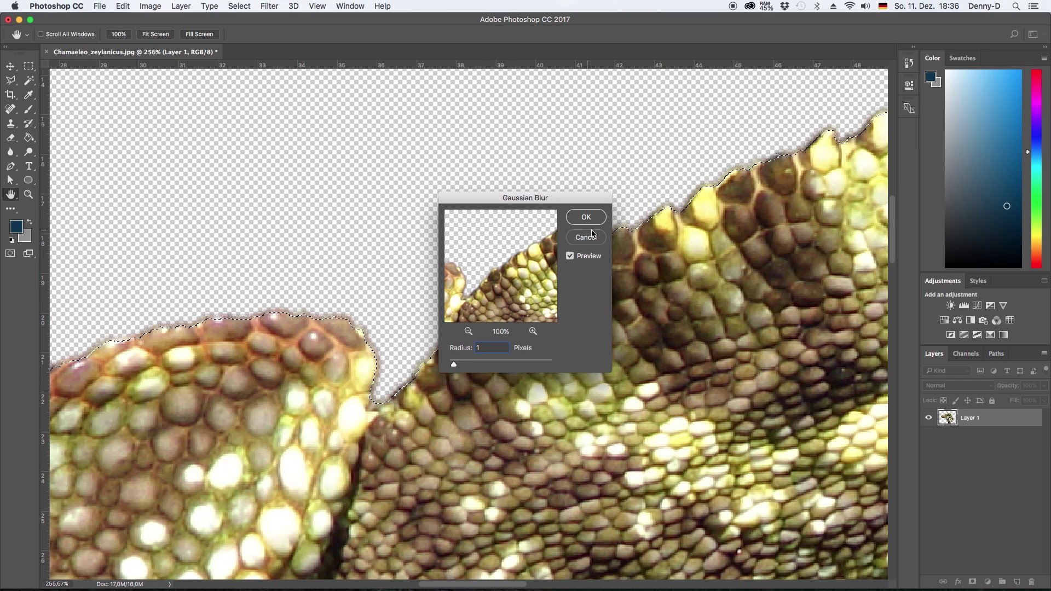
left_click(586, 218)
- Deselect the outline and zoom out to see the whole chameleon cutout
key("z")
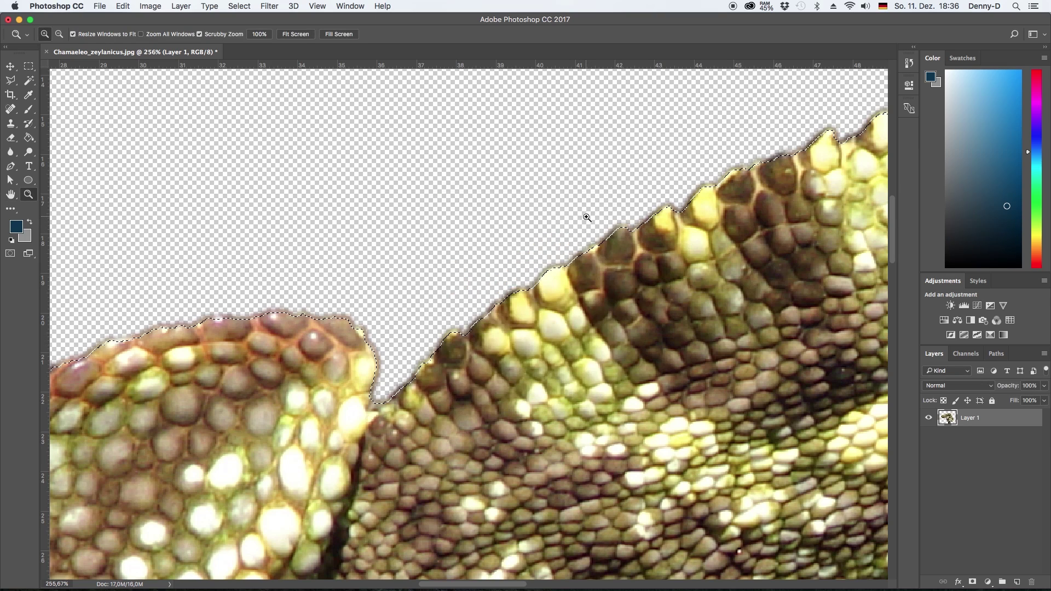
key("super+d")
key("super+minus")
key("super+minus")
key("super+minus")
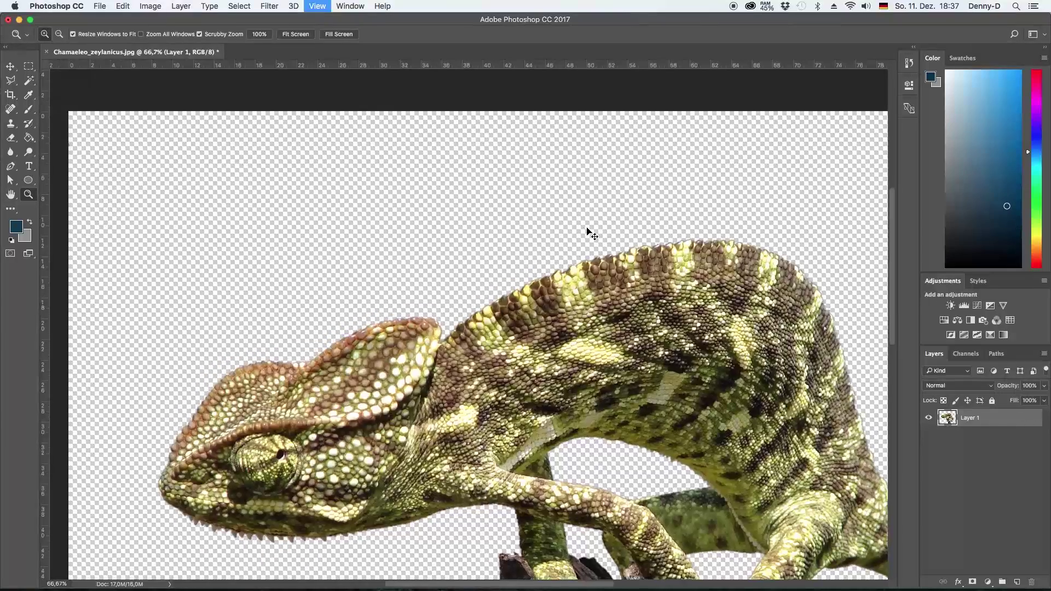
key("super+minus")
- Save a PNG copy of the cutout named Chamaeleo_Transparent.png
left_click(98, 6)
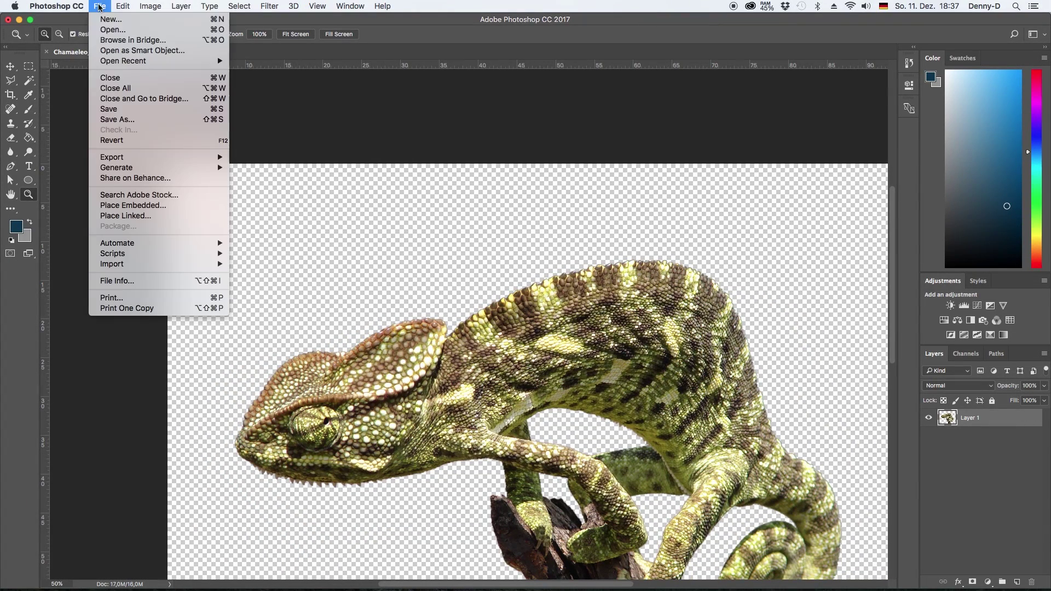
left_click(136, 121)
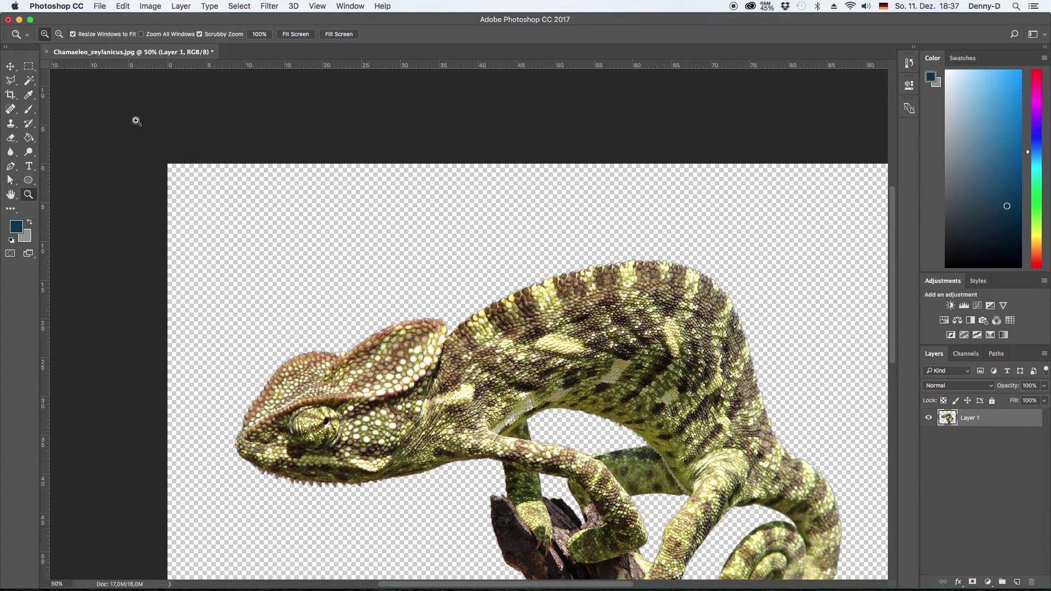
left_click(646, 461)
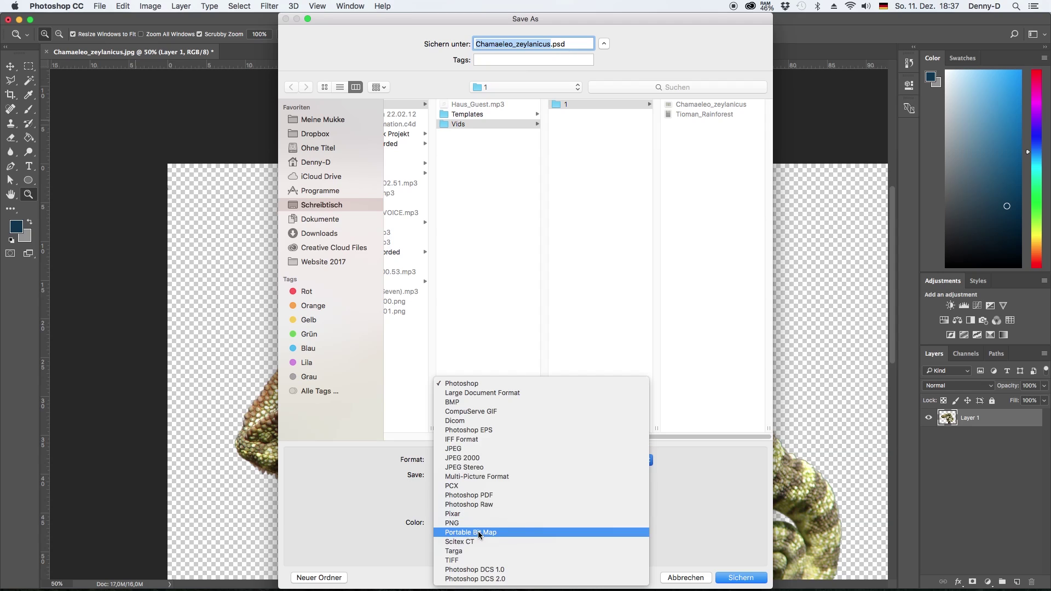
left_click(476, 524)
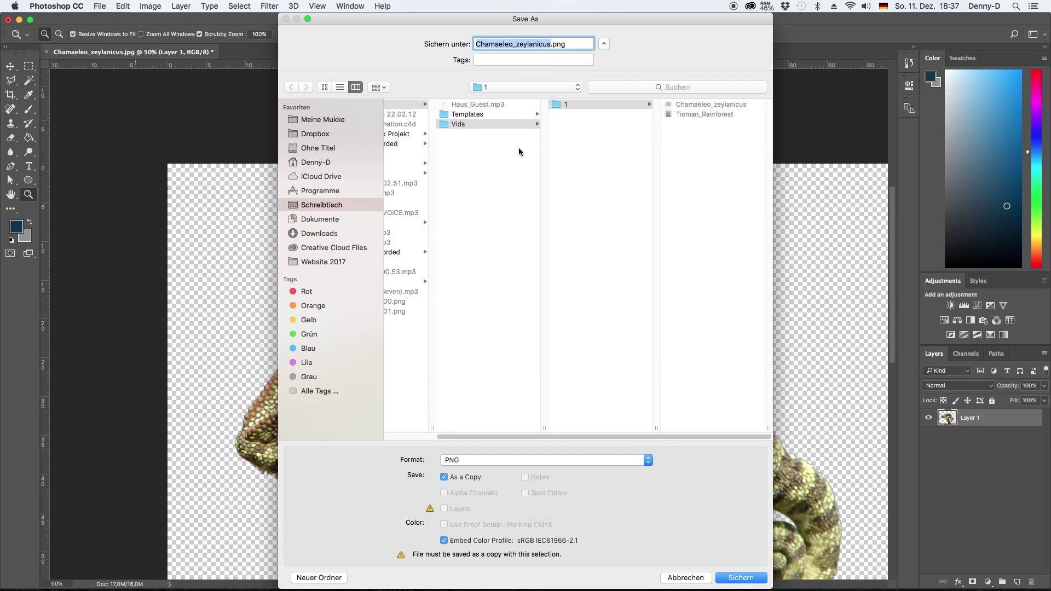
left_click(550, 44)
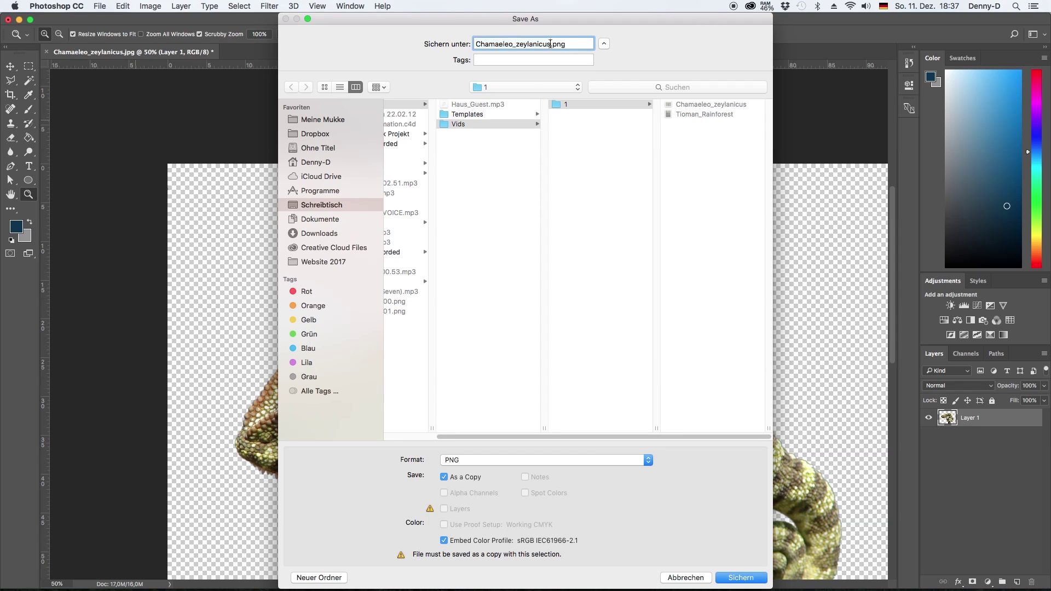
left_click_drag(551, 44, 530, 46)
type("Tr")
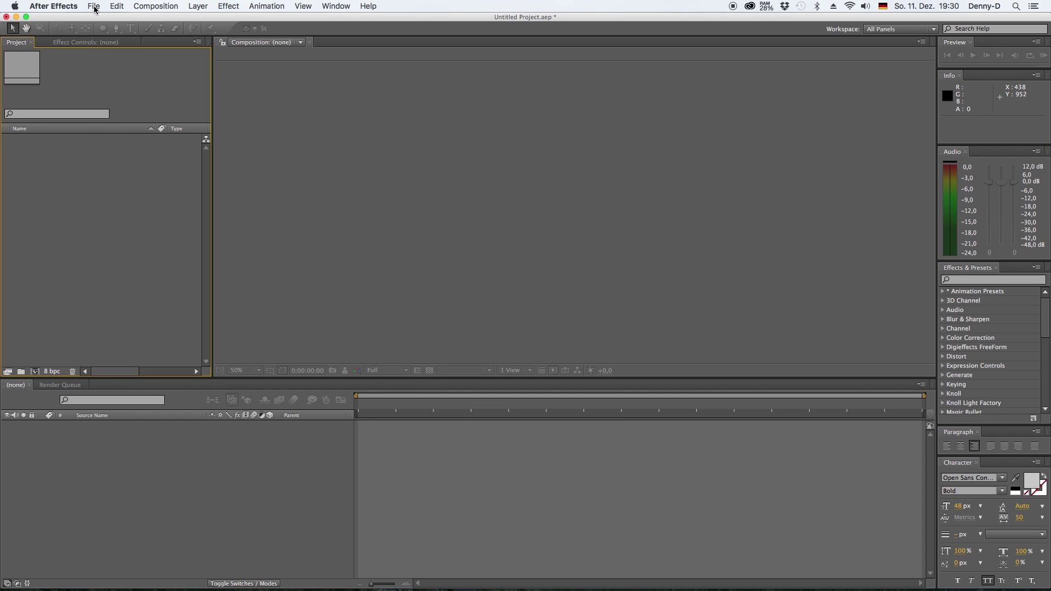
- Import the chameleon PNG and the Tioman_Rainforest.jpg photo into the project
left_click(95, 6)
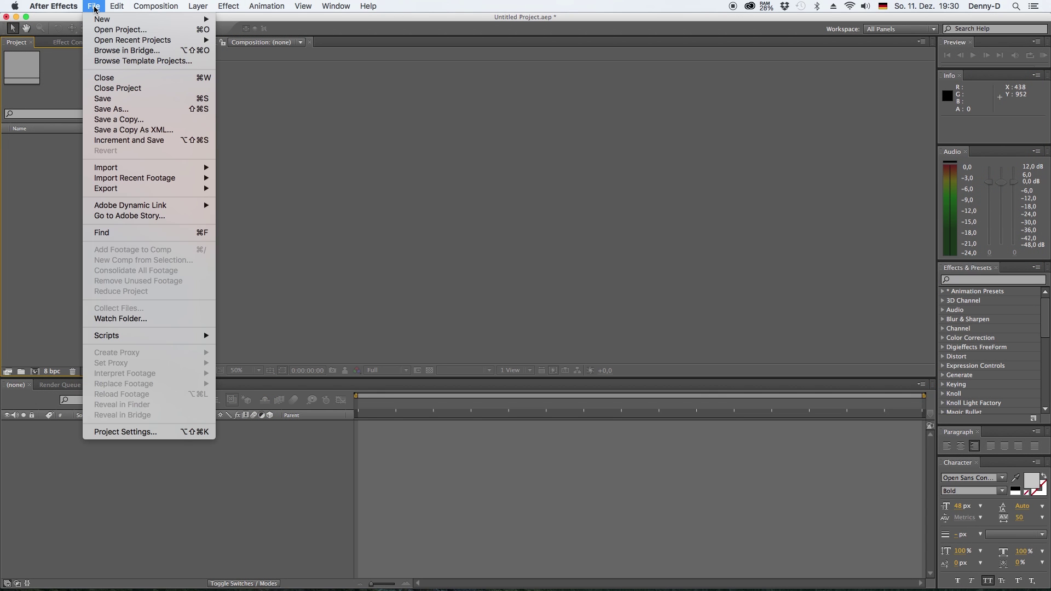
mouse_move(126, 167)
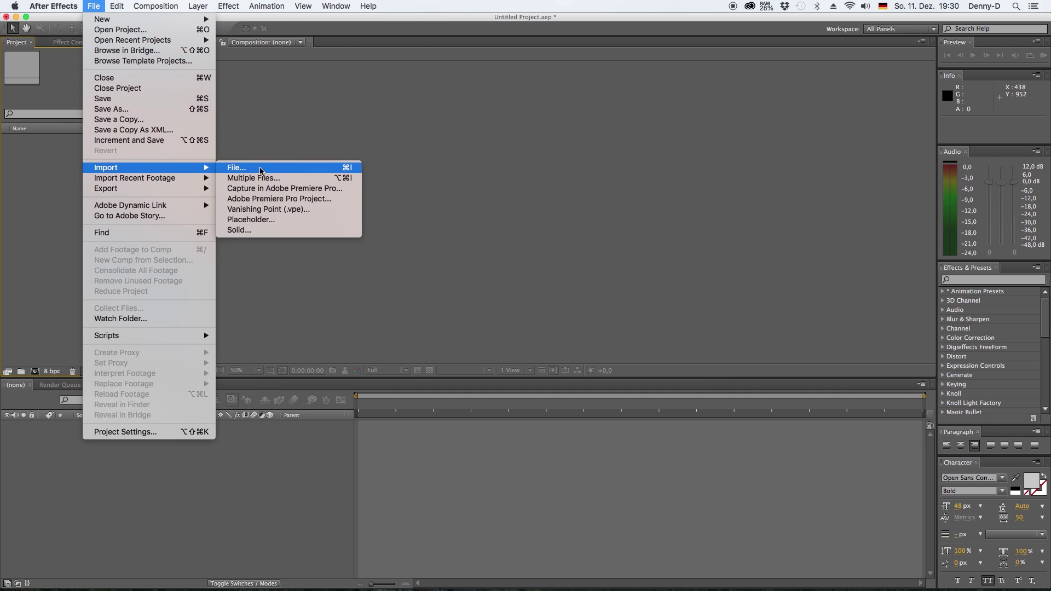
left_click(261, 171)
left_click(496, 103)
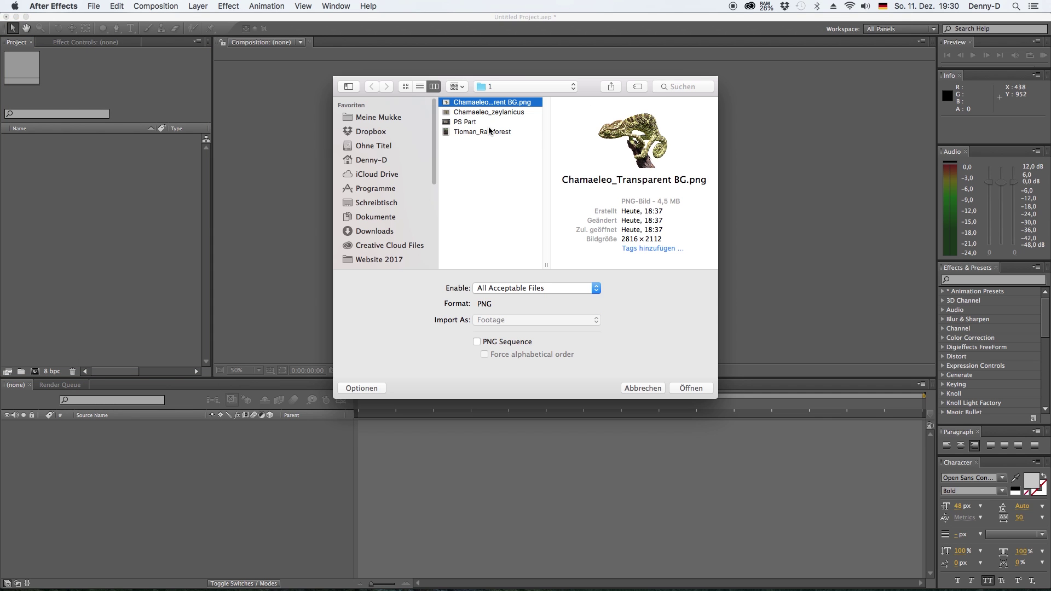
left_click(477, 132, "super")
left_click(691, 389)
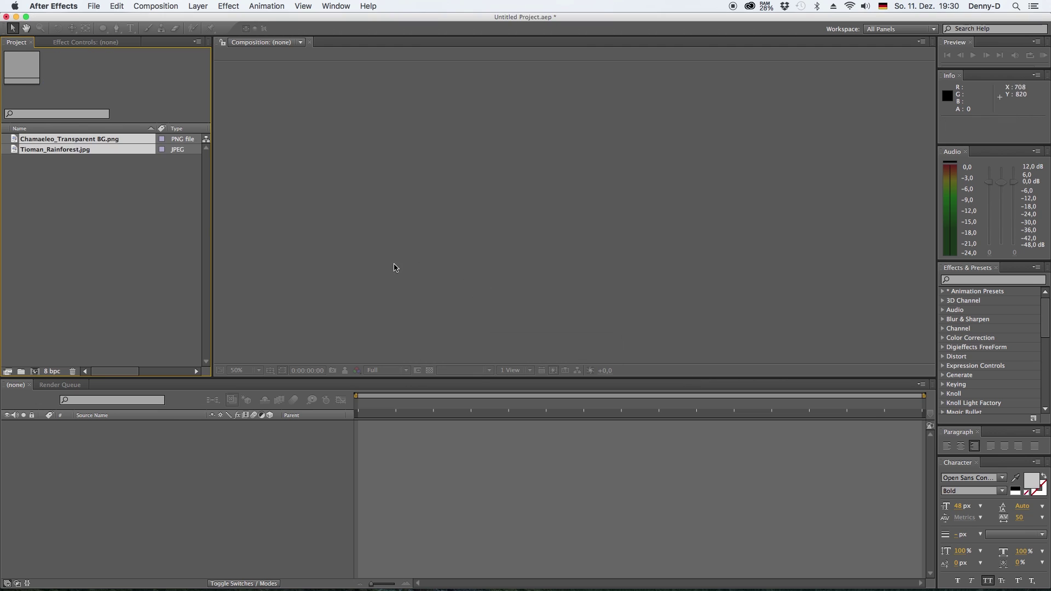
- Create a 1920×1080 comp with the chameleon layered above the rainforest
left_click(35, 372)
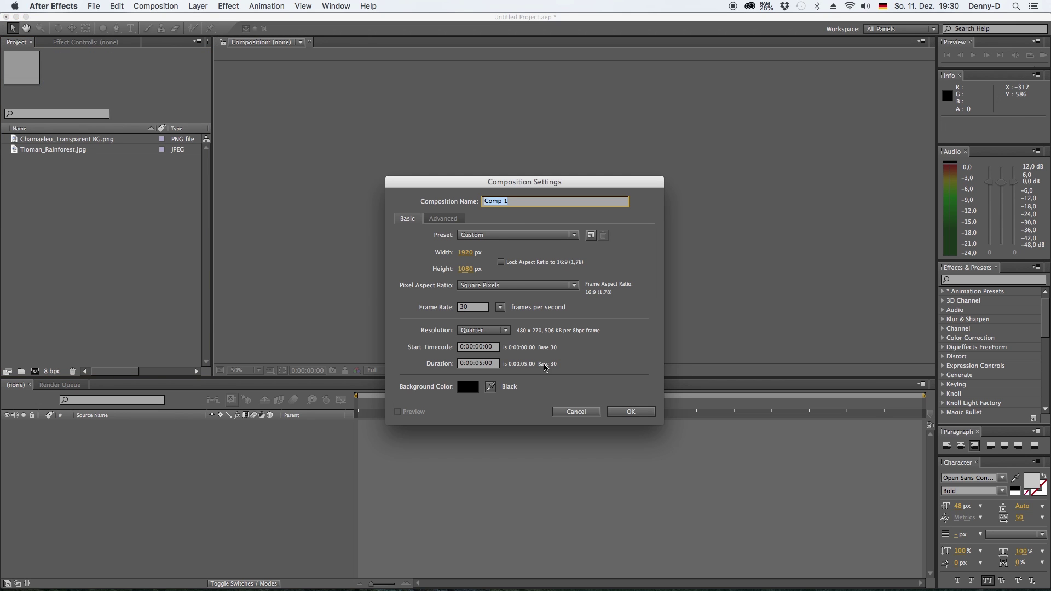
left_click(629, 412)
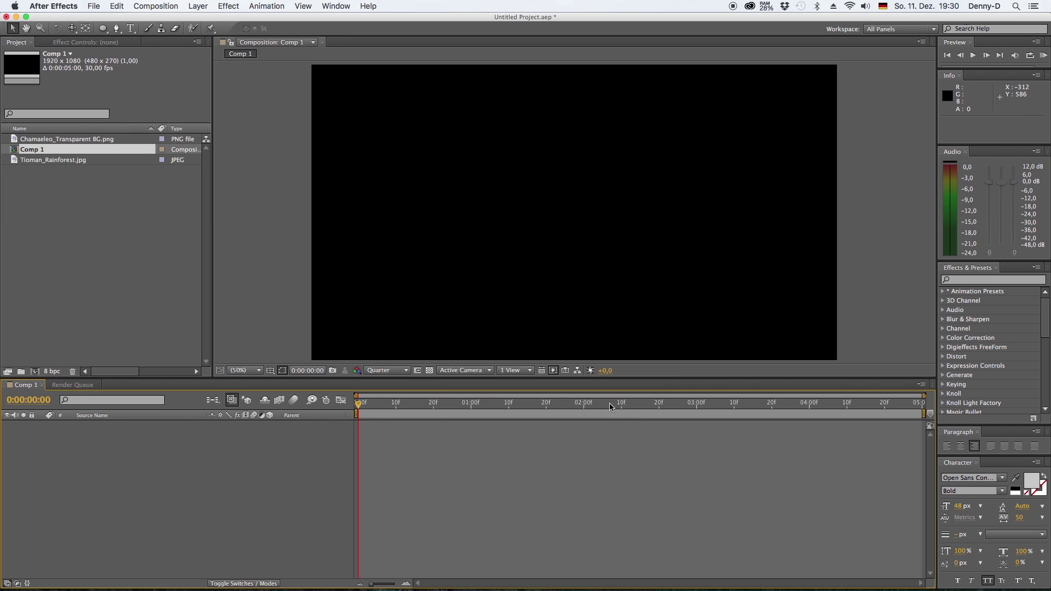
left_click(43, 160)
left_click_drag(43, 163, 77, 438)
left_click_drag(68, 143, 116, 423)
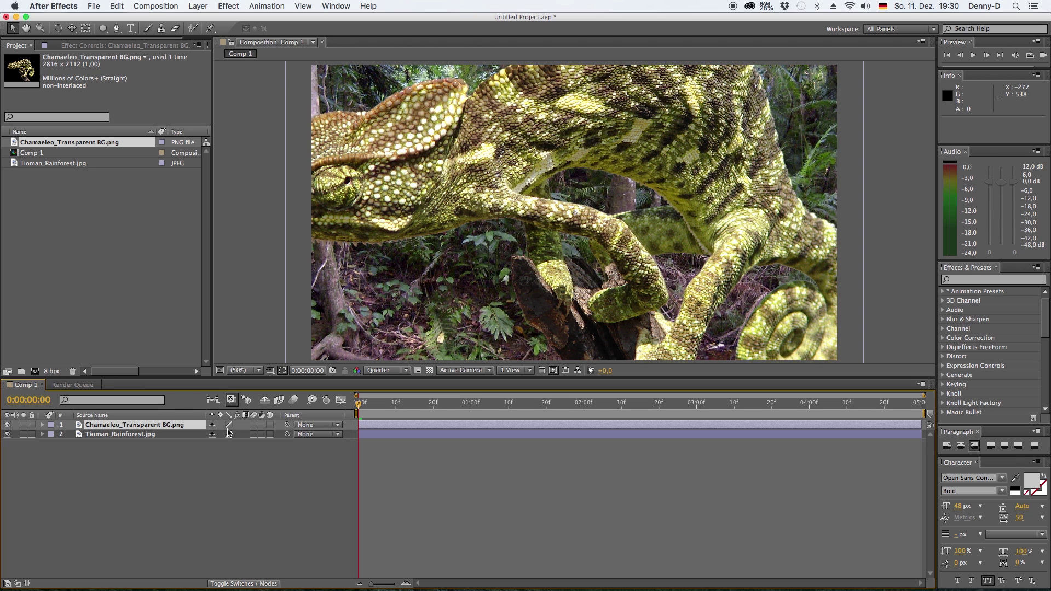
- Add a 35mm camera with depth of field and make both image layers 3D
left_click(198, 6)
mouse_move(219, 19)
left_click(357, 53)
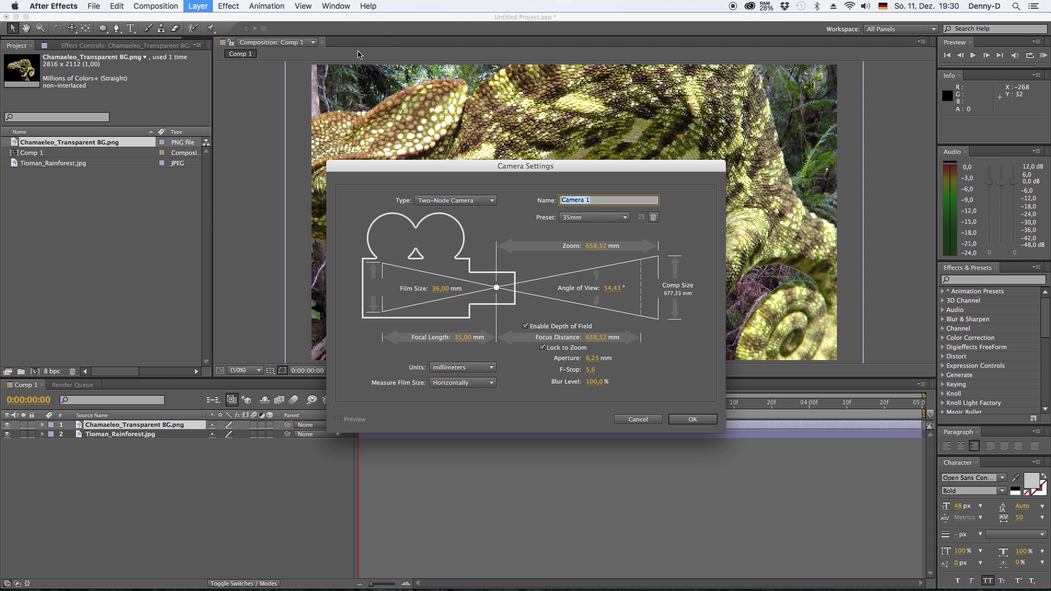
left_click(691, 418)
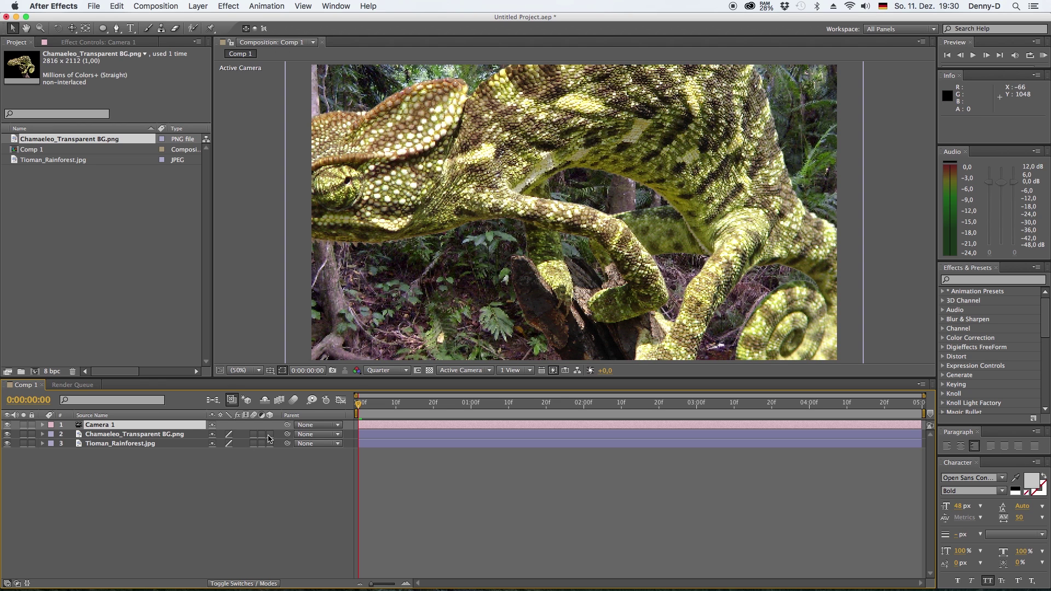
left_click_drag(269, 436, 269, 444)
- Switch to 2 Views - Horizontal and move the chameleon forward to Z −368
left_click(531, 372)
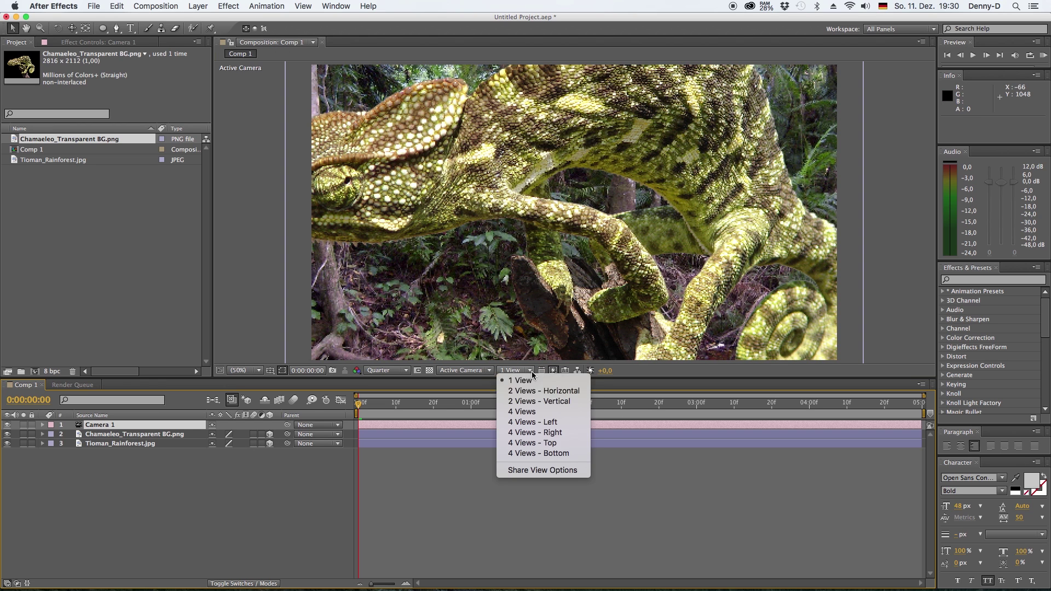
left_click(534, 390)
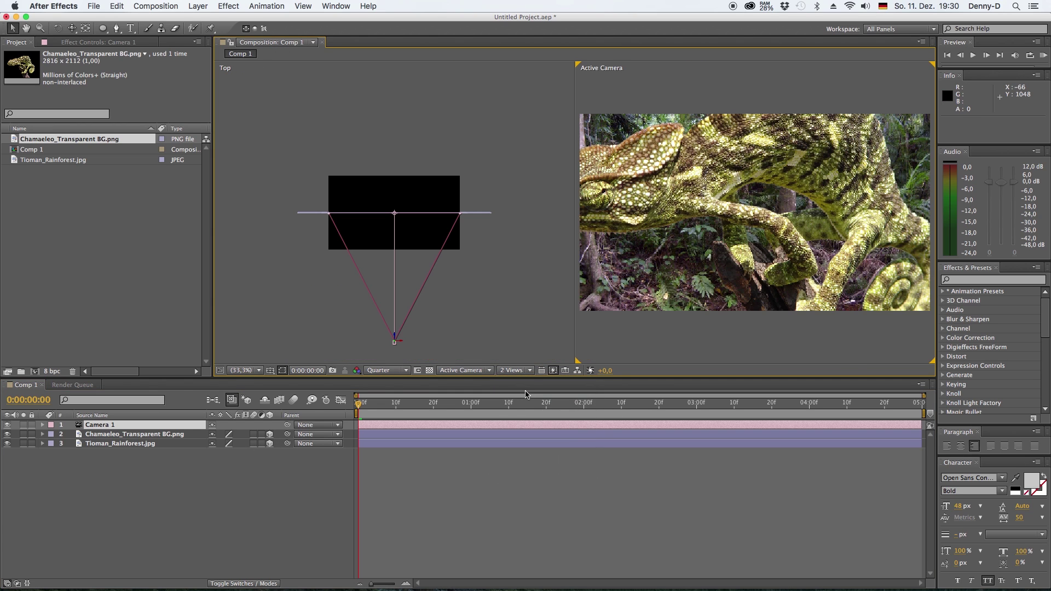
left_click(118, 435)
left_click_drag(399, 222, 398, 253)
- Scale the chameleon to 42% and the rainforest background to 110%
key("s")
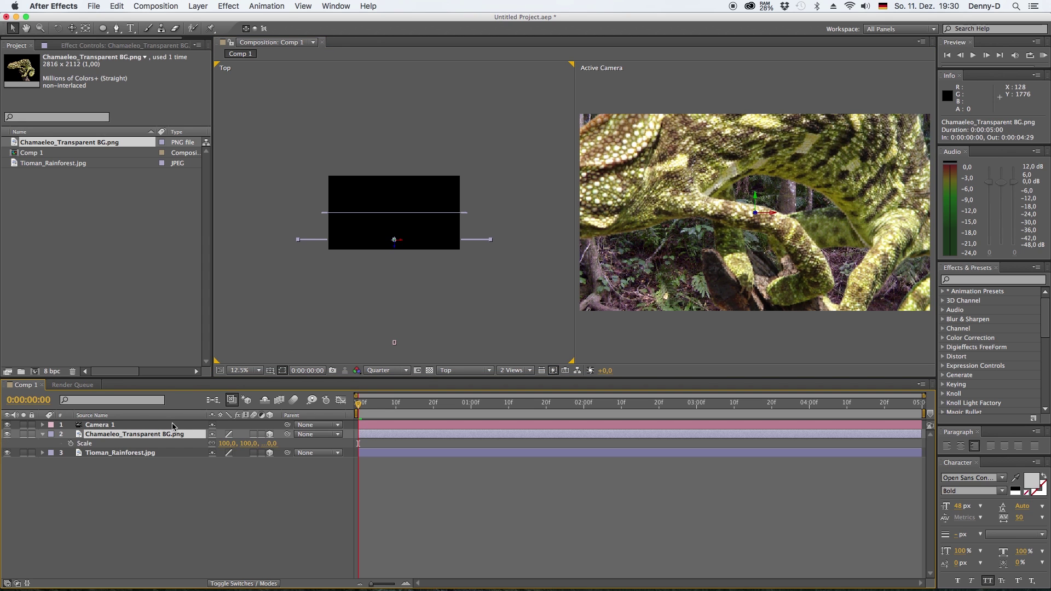
left_click_drag(231, 447, 203, 447)
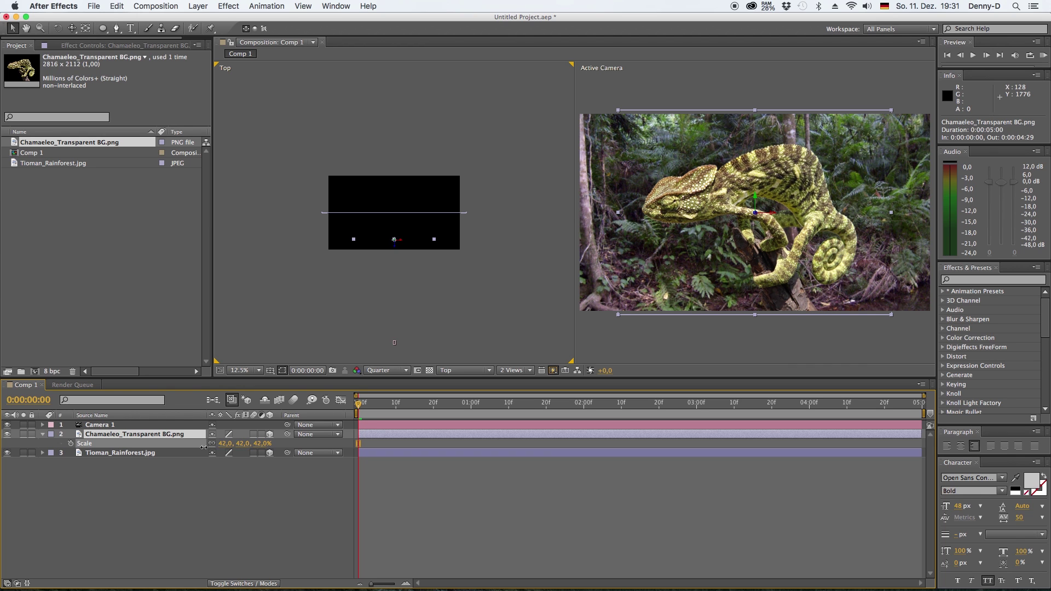
left_click(143, 457)
key("s")
left_click(227, 462)
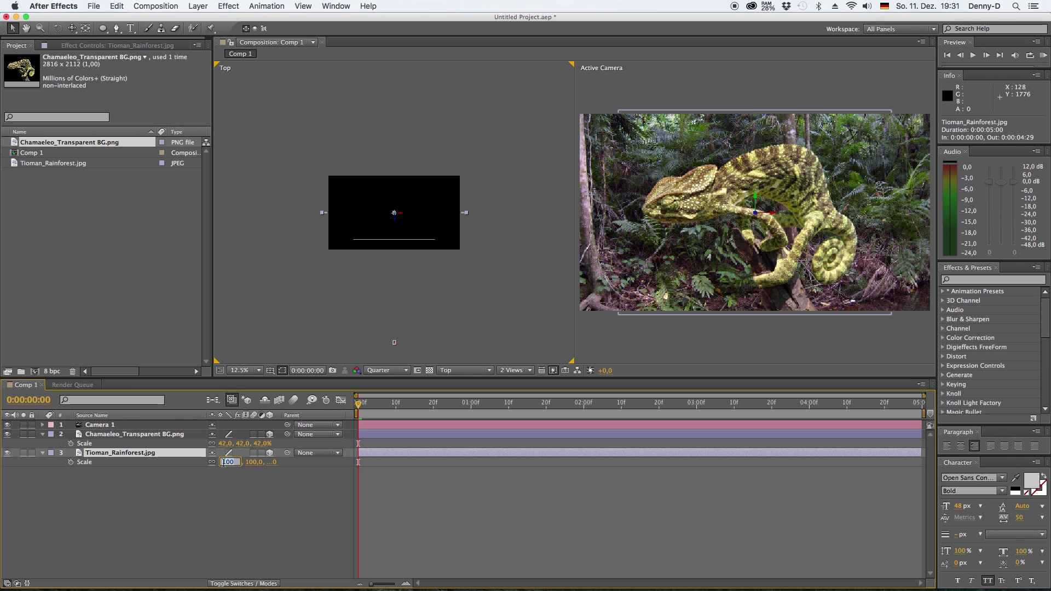
type("110")
left_click(229, 487)
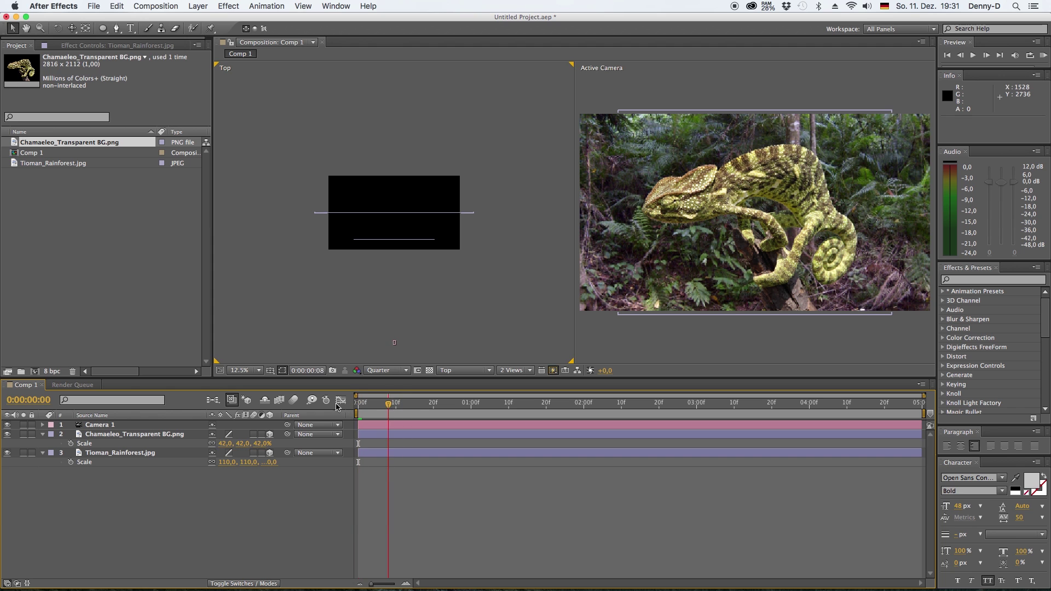
- Try orbiting the camera around the scene, then undo the orbit
left_click_drag(72, 28, 164, 62)
mouse_move(756, 213)
left_mouse_down()
mouse_move(745, 213)
mouse_move(783, 215)
mouse_move(712, 214)
mouse_move(768, 219)
left_mouse_up()
key("super+z")
key("super+z")
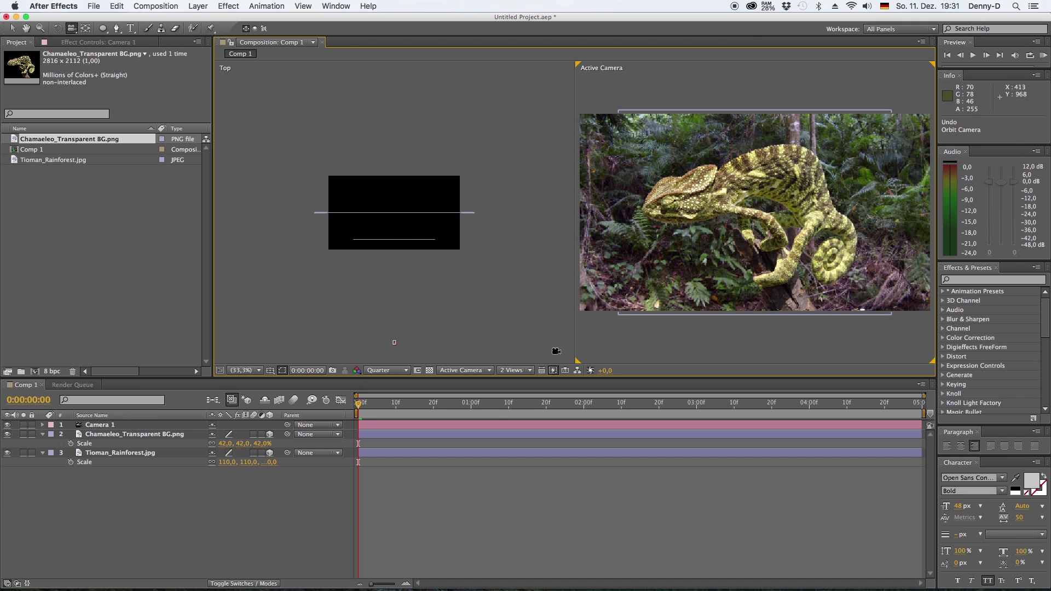
- Turn on Camera 1's Depth of Field and set its Aperture to 400 pixels
left_click(110, 425)
left_click(42, 425)
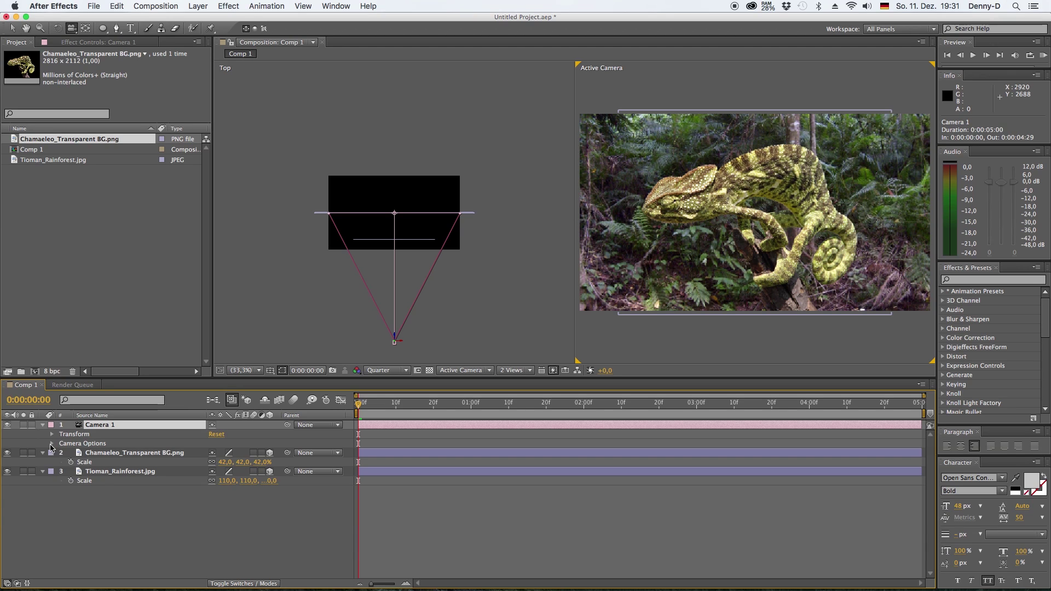
left_click(52, 444)
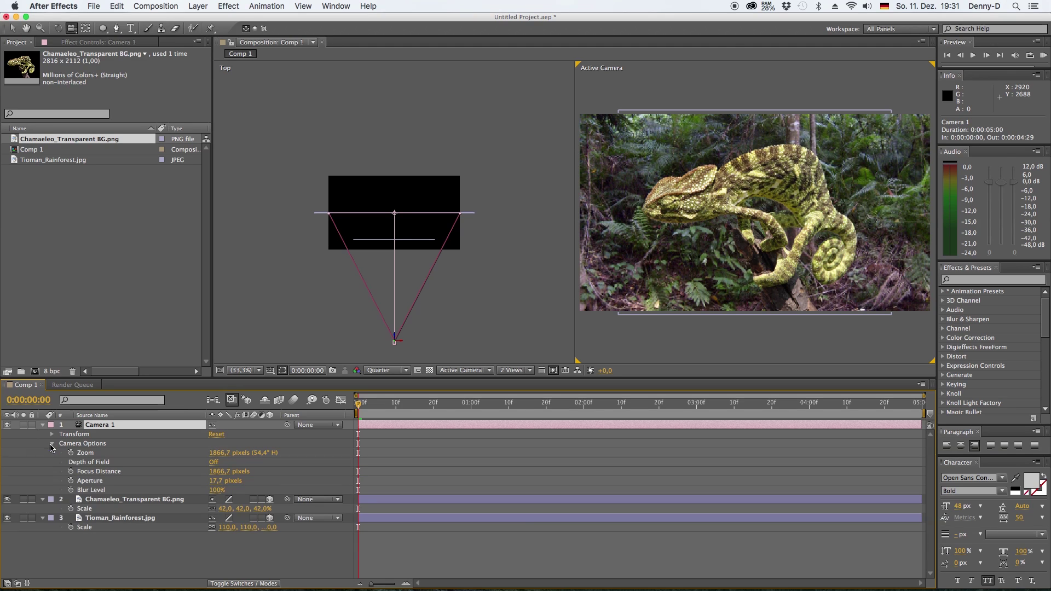
left_click(215, 463)
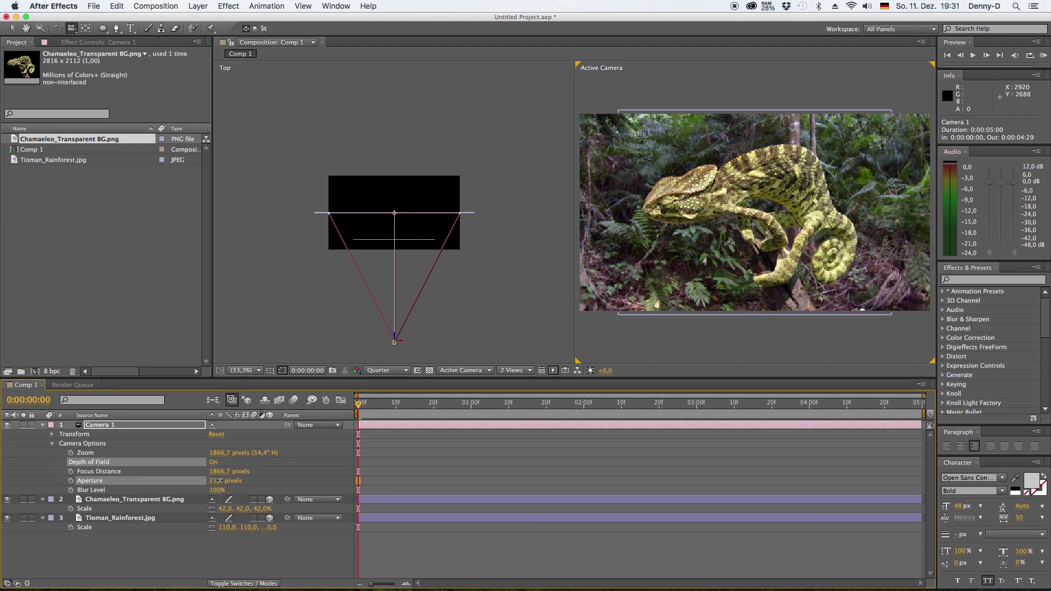
left_click_drag(219, 481, 236, 481)
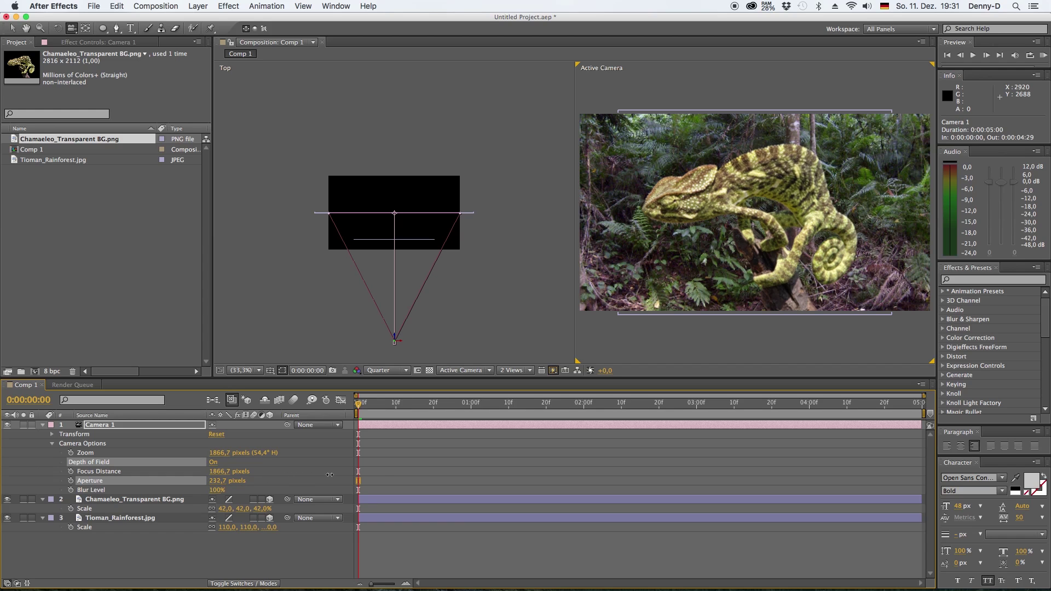
left_click_drag(381, 477, 382, 478)
left_click(217, 481)
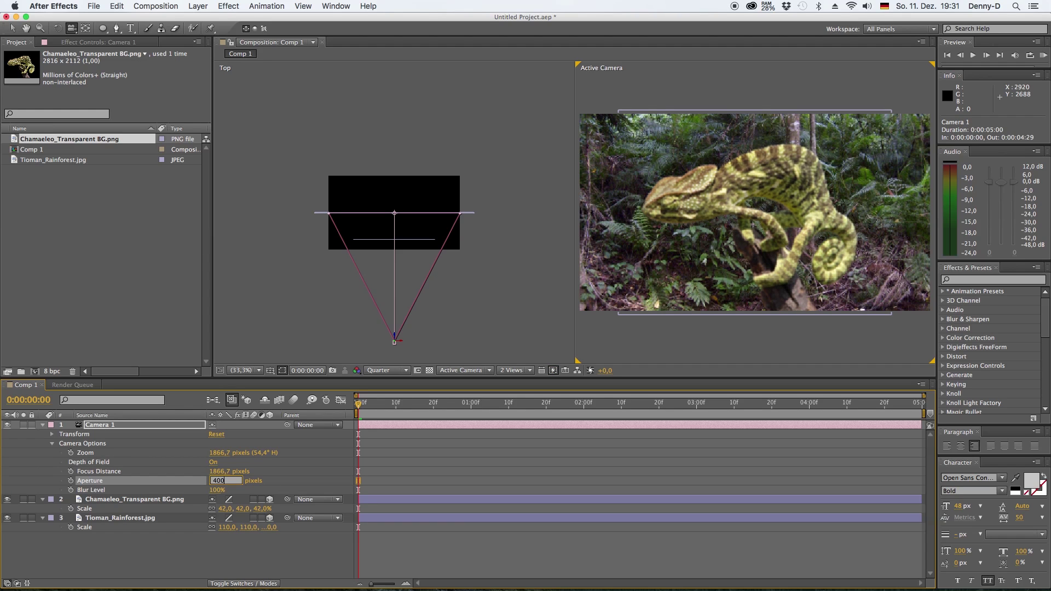
left_click(308, 481)
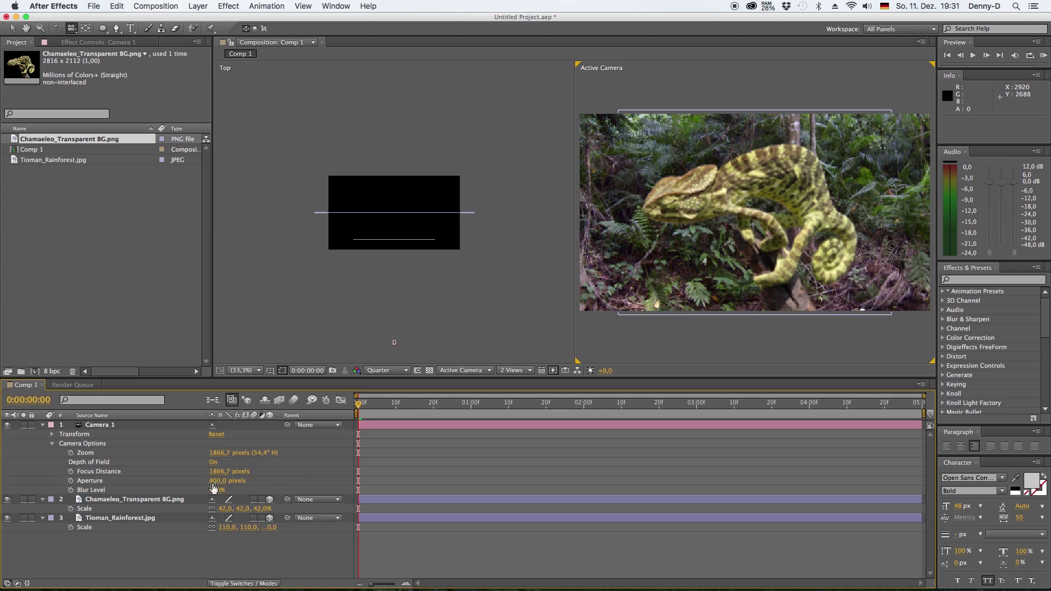
- Keyframe Camera 1's Focus Distance from 1866.7 at frame 0 to 1475.7 pixels at frame 20
left_click(71, 473)
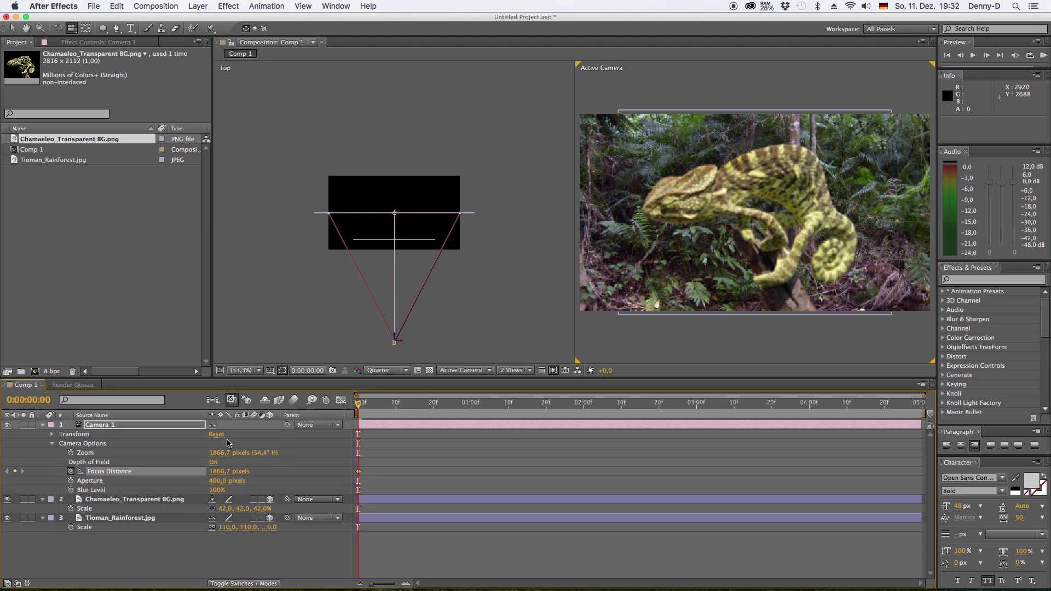
left_click(434, 404)
left_click_drag(226, 471, 203, 471)
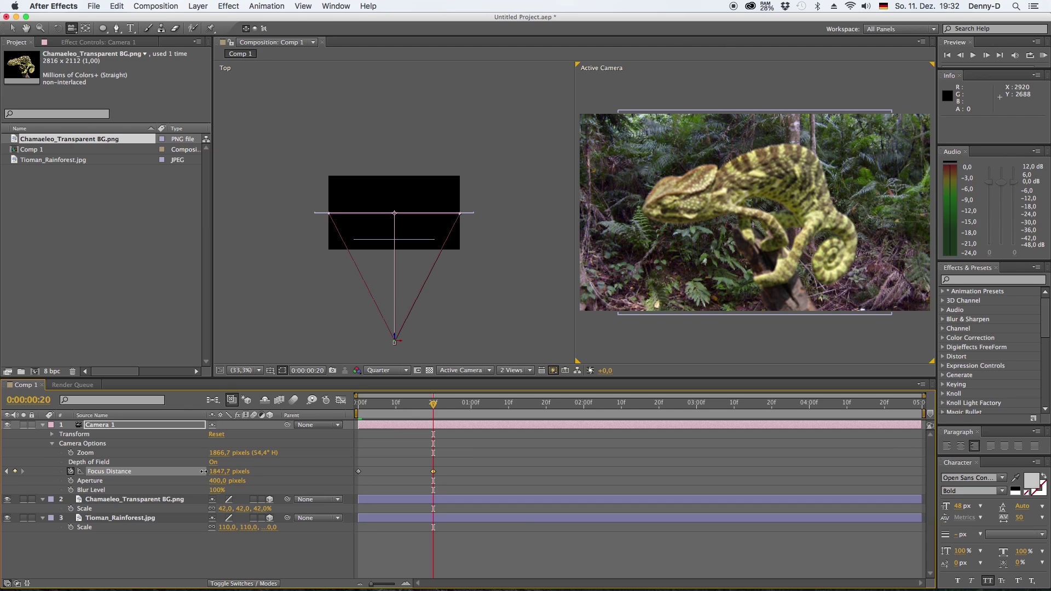
left_click_drag(110, 473, 19, 482)
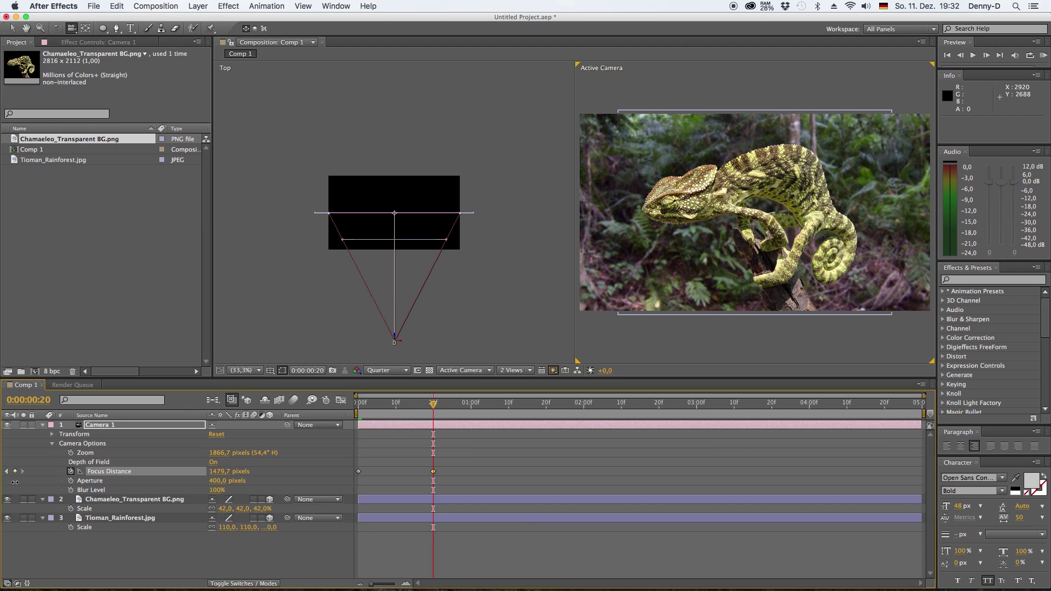
scroll(402, 233, "up", 5)
scroll(435, 219, "up", 1)
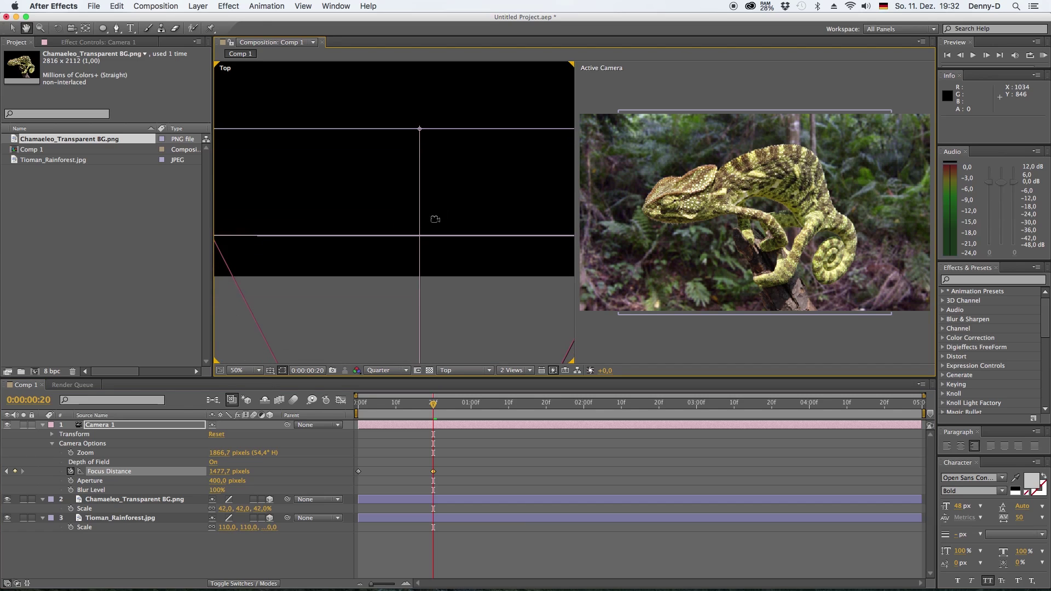
left_click_drag(222, 476, 217, 470)
scroll(471, 265, "down", 4)
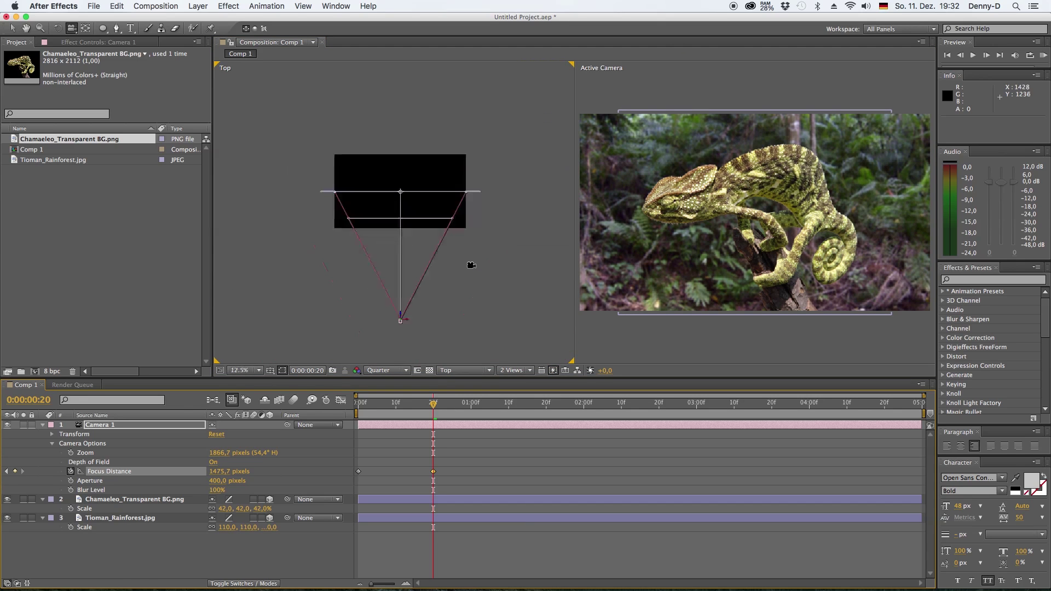
- Switch the viewer to a single active-camera view at 25% and preview the animation from the start
left_click(42, 426)
left_click(527, 370)
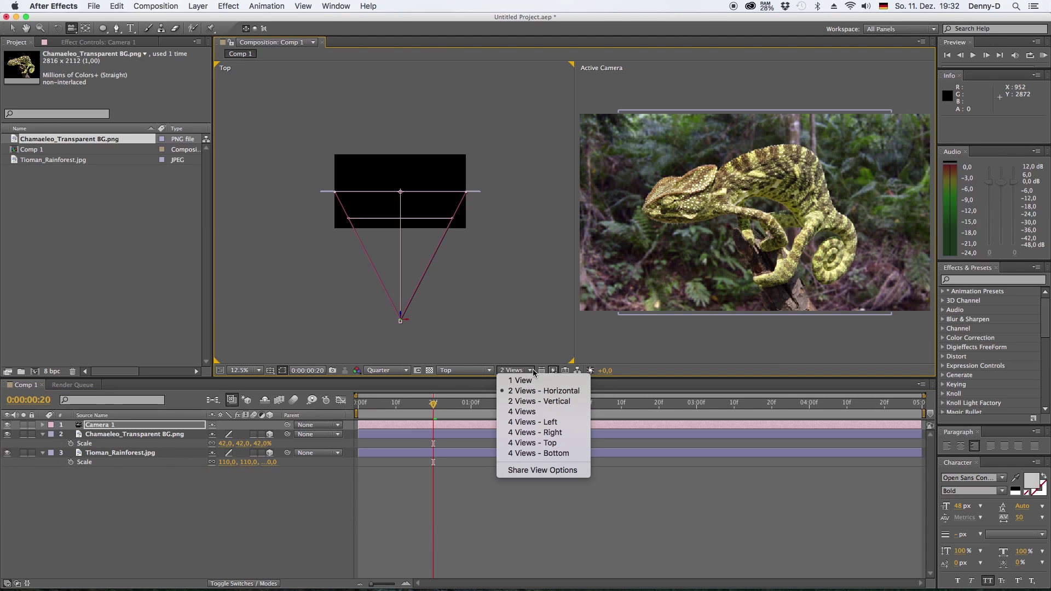
left_click(512, 376)
left_click(208, 524)
key("comma")
key("comma")
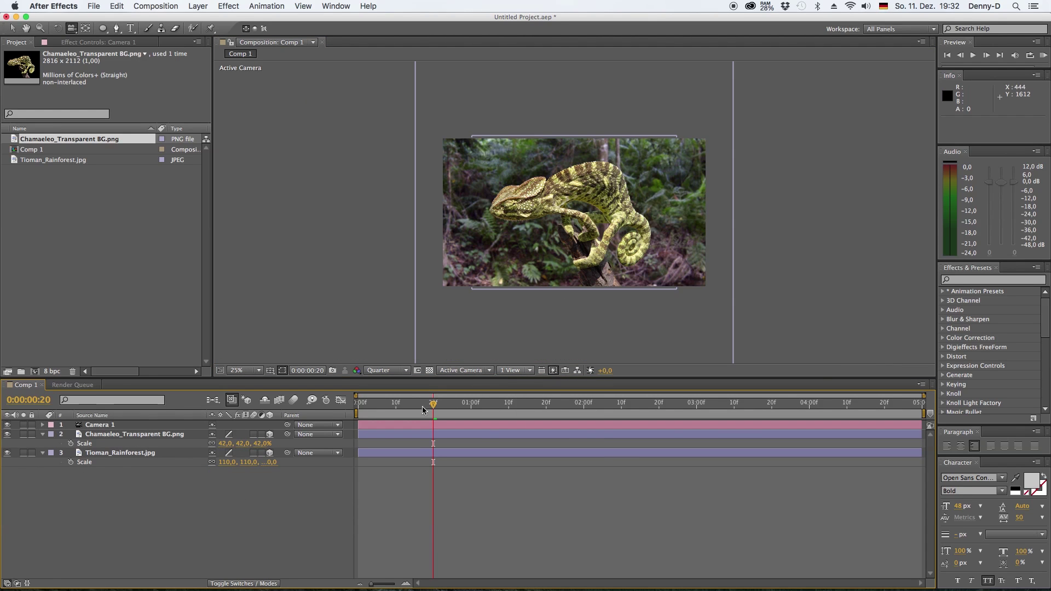
left_click_drag(433, 406, 356, 404)
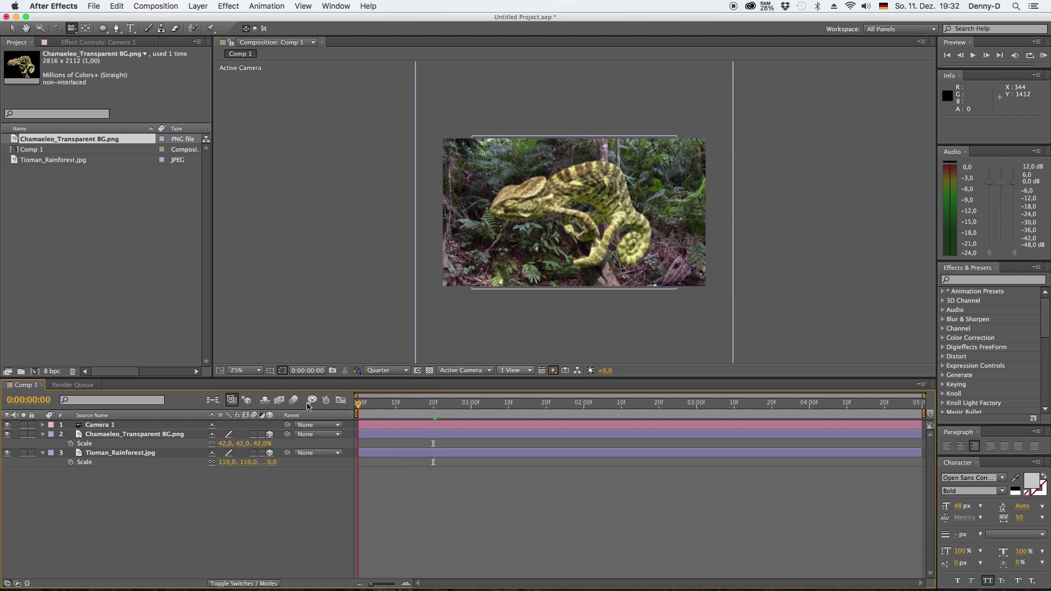
key("KP_0")
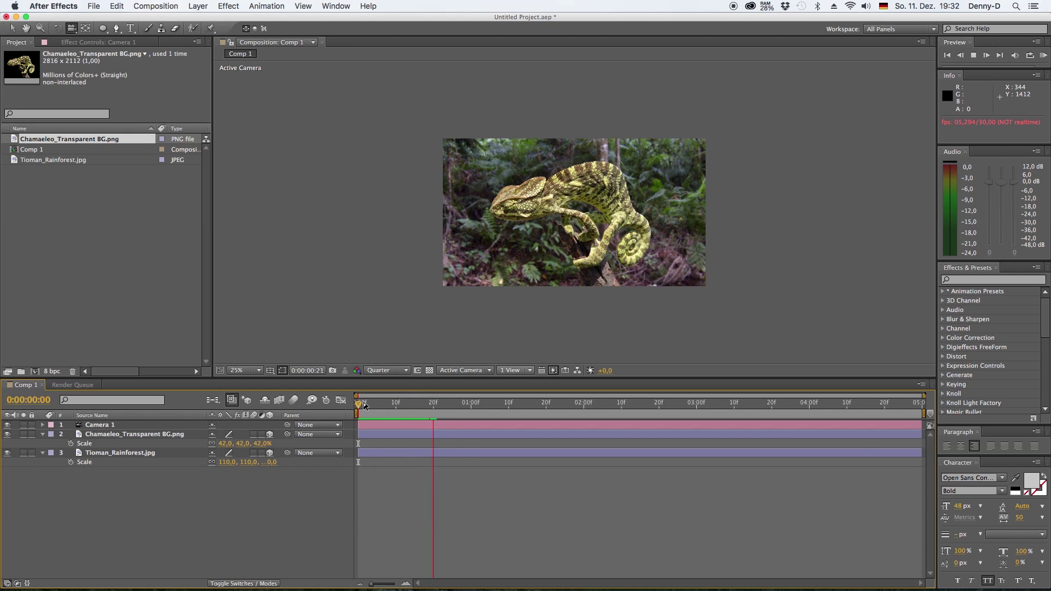
key("space")
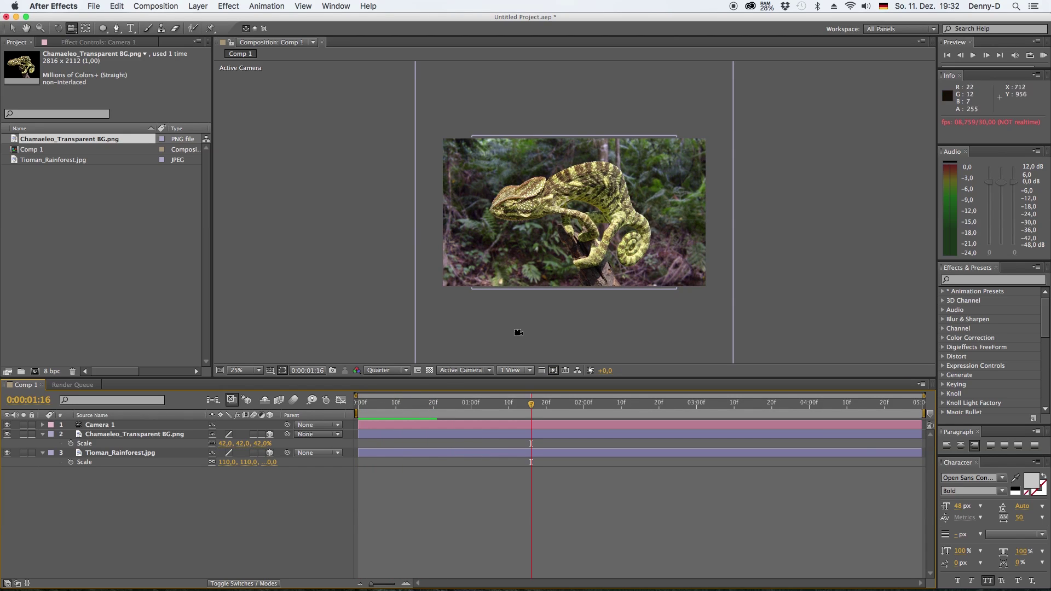
- Drag the Tioman_Rainforest.jpg layer straight down, pushing it back to Z 1336
left_click(110, 452)
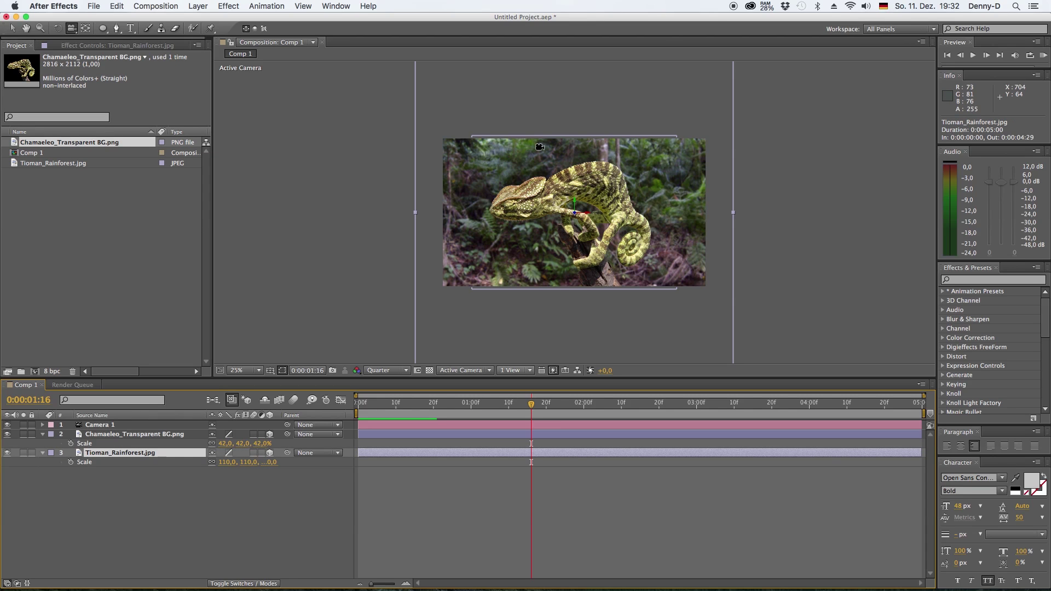
key("v")
left_click_drag(577, 198, 559, 309)
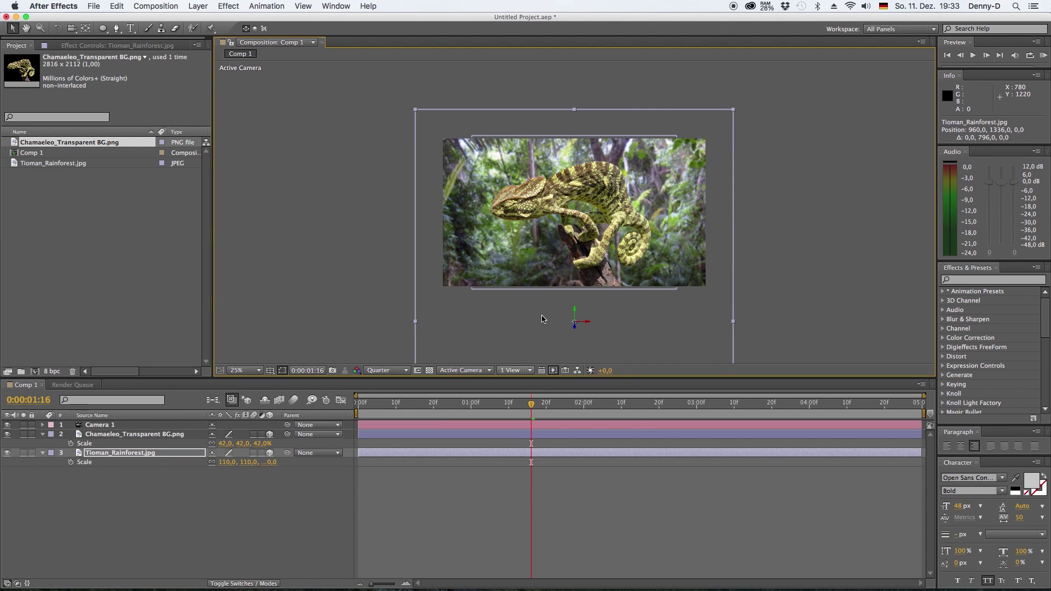
- Show Camera 1's keyframed Focus Distance and check the focus change around frame 20
left_click(420, 424)
key("u")
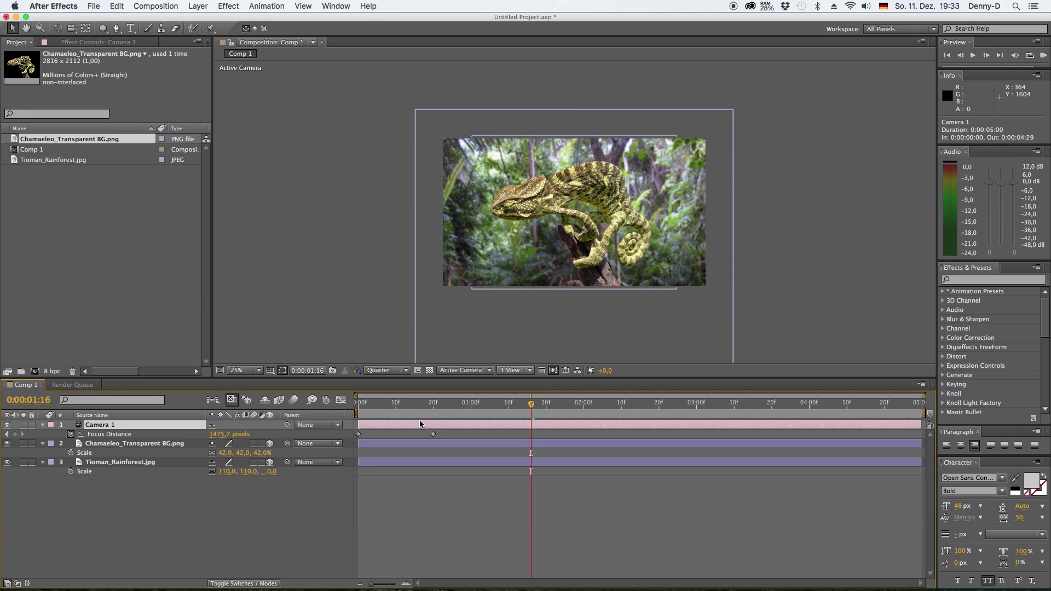
mouse_move(422, 405)
left_mouse_down()
mouse_move(359, 405)
mouse_move(433, 405)
left_mouse_up()
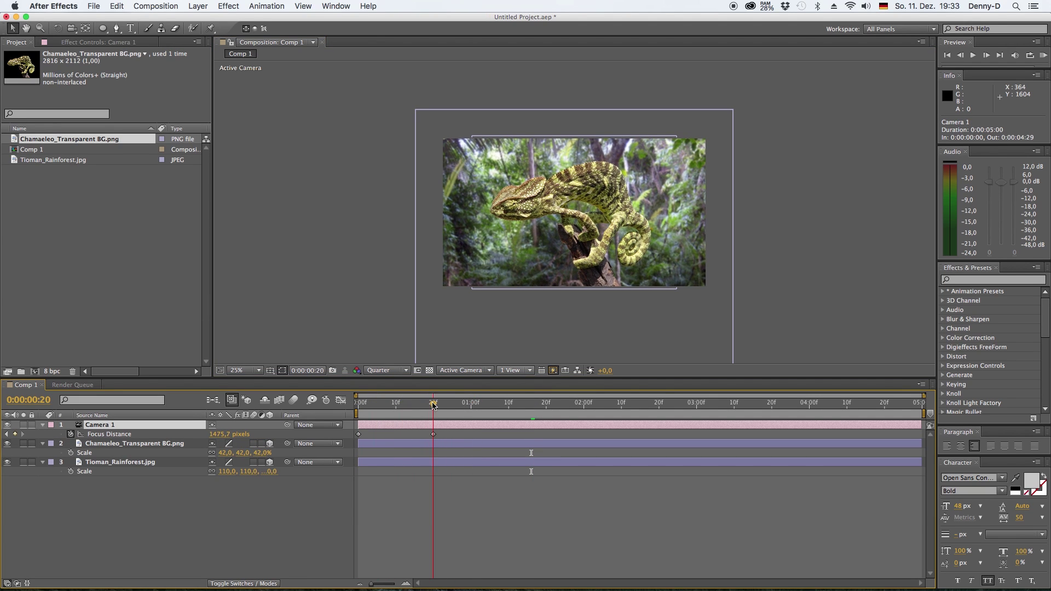
left_click(109, 446)
- At 50% magnification, place puppet pins on the chameleon's base, legs, back, tail, neck and head
left_click(211, 29)
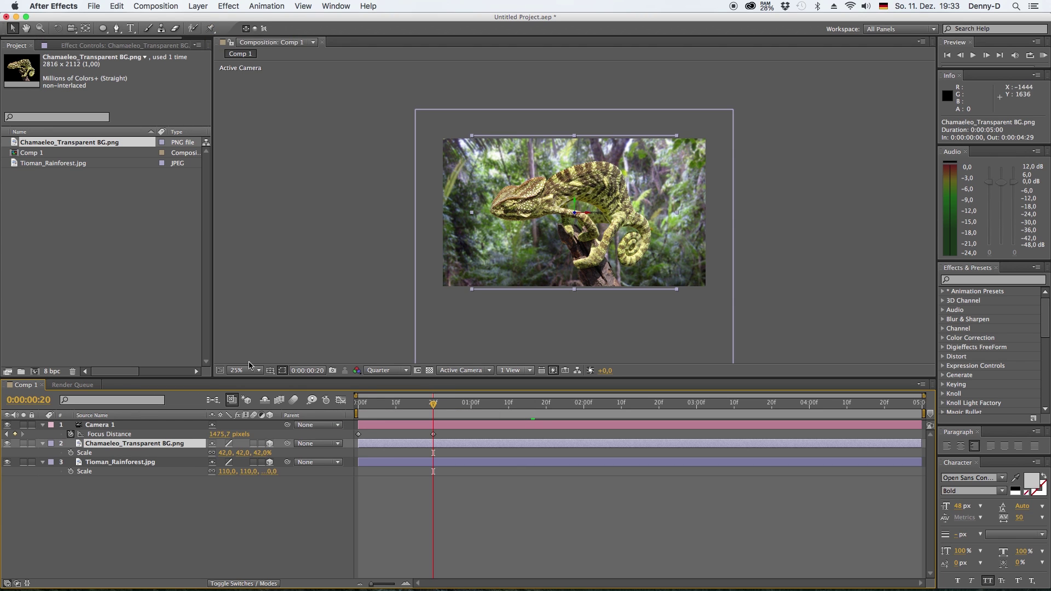
left_click(238, 371)
left_click(241, 468)
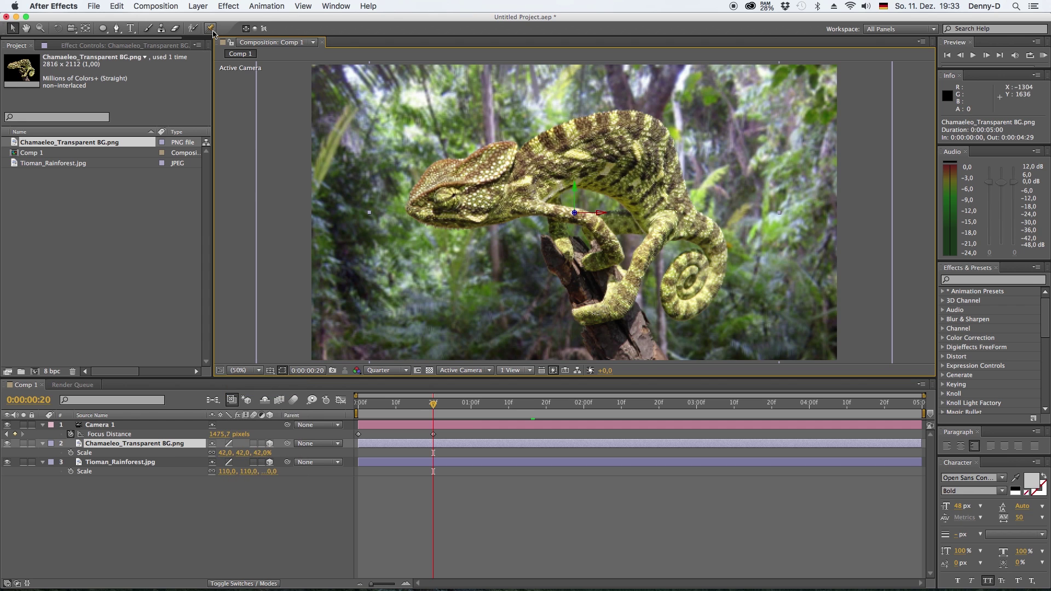
left_click(633, 356)
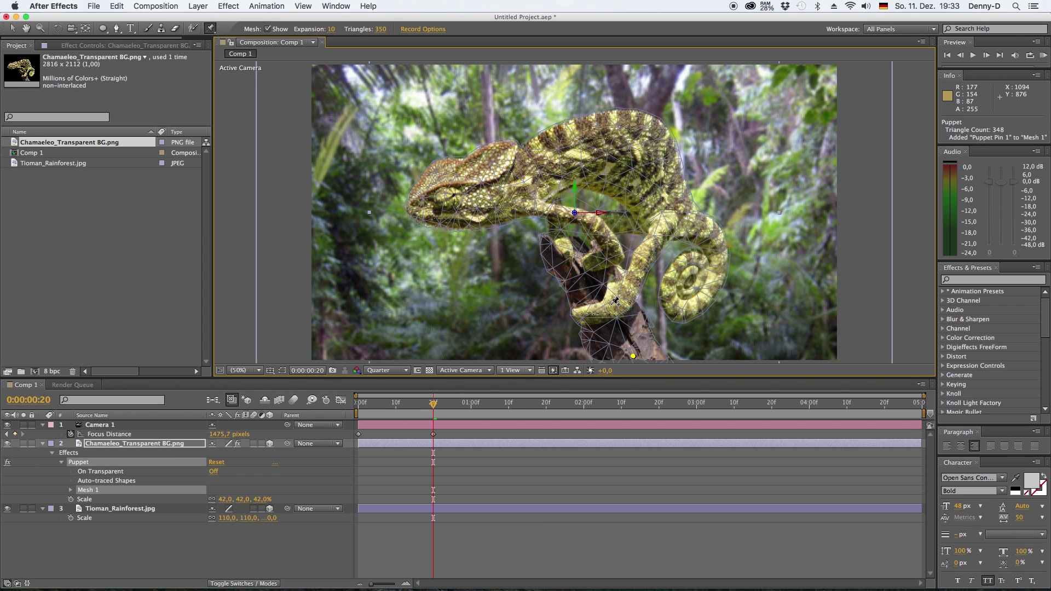
left_click(576, 254)
left_click(610, 307)
left_click(648, 249)
left_click(689, 283)
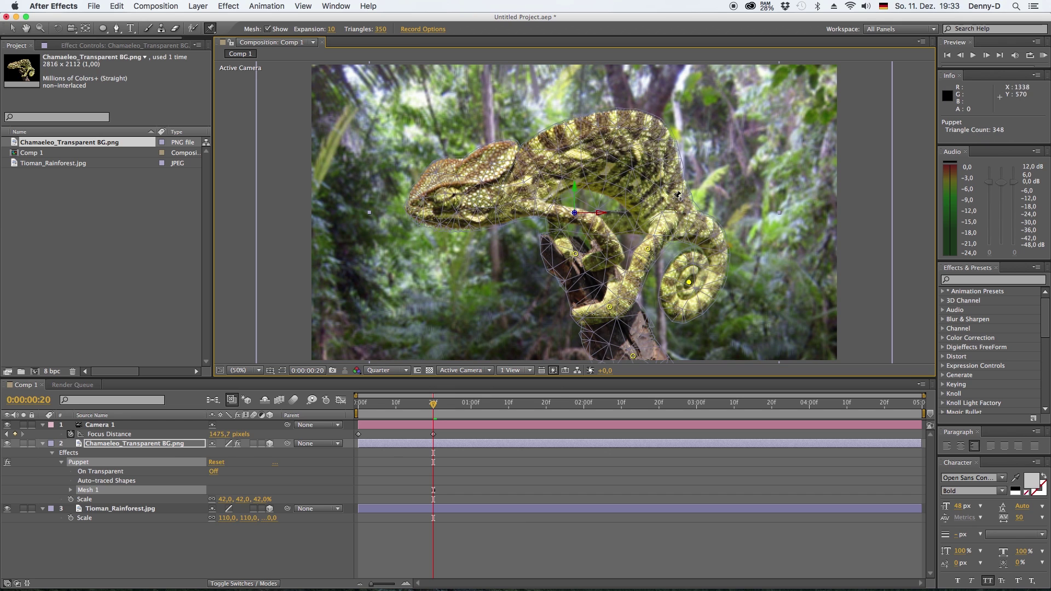
left_click(527, 208)
left_click(588, 220)
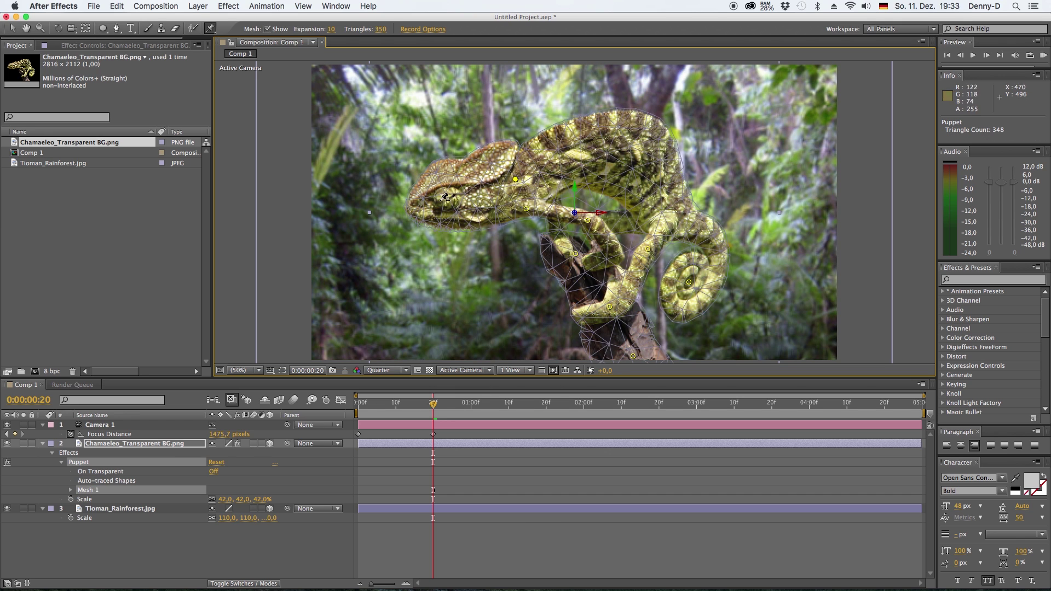
left_click(460, 193)
- Move all the pin Position keyframes from frame 20 to frame 0
key("u")
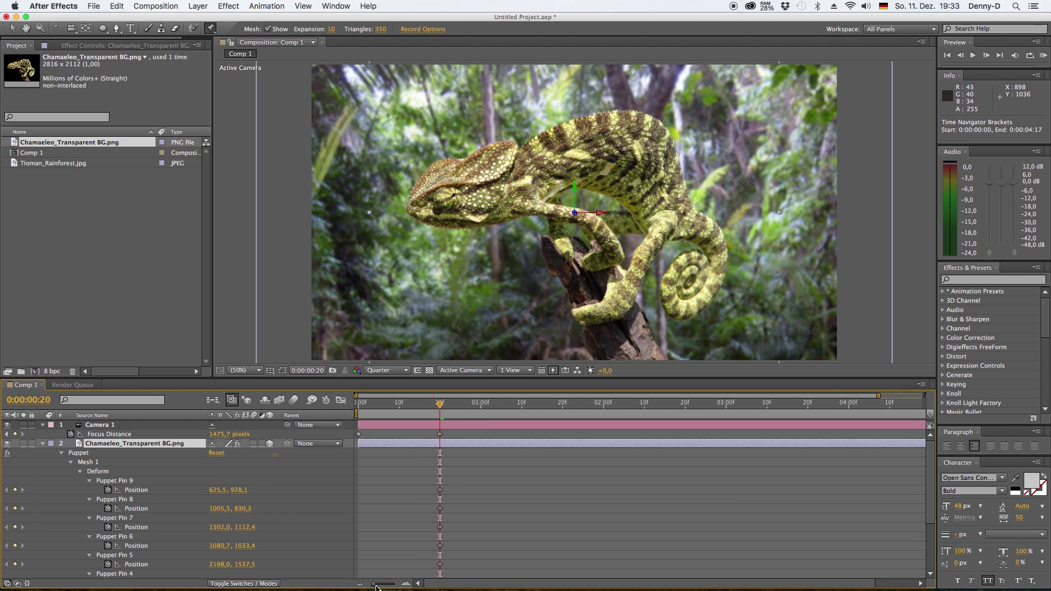
scroll(468, 466, "down", 5)
scroll(451, 555, "up", 5)
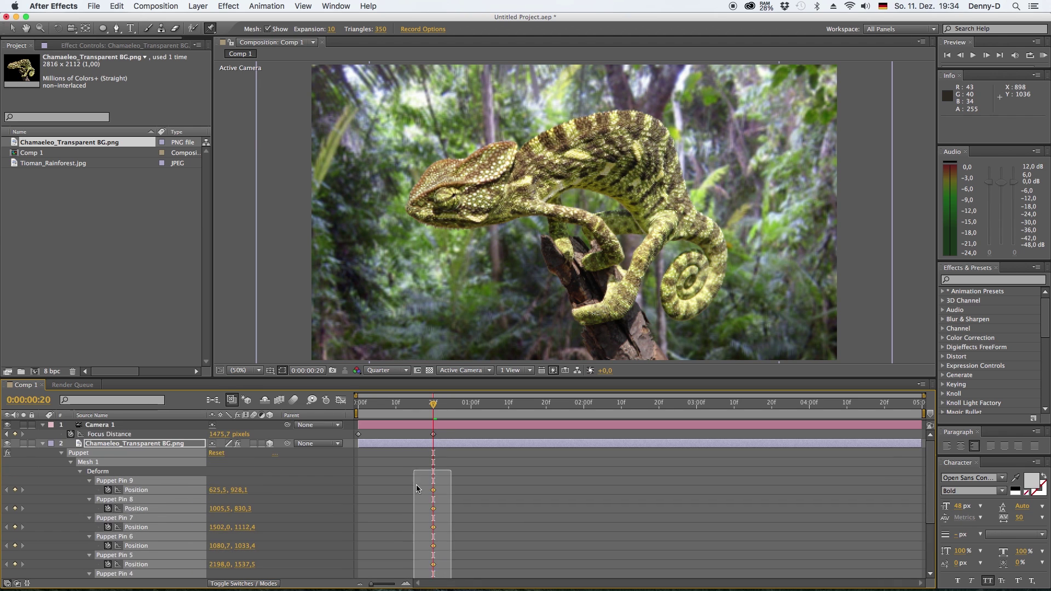
left_click(433, 490)
left_click_drag(433, 491, 359, 490)
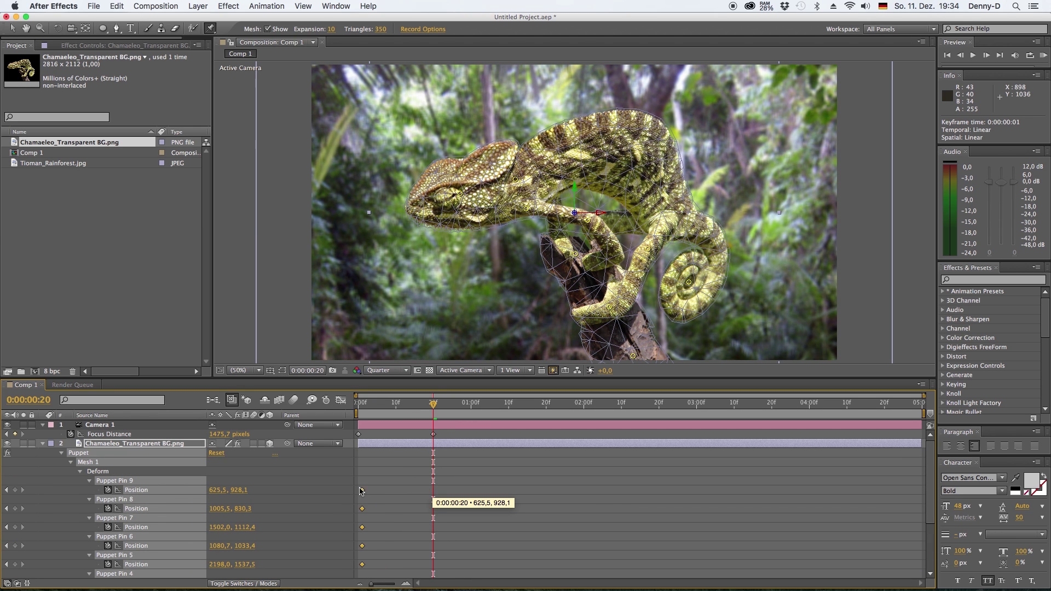
- At frame 0, raise the chameleon's head pins, nudge the front leg and lower the tail curl
key("Home")
left_click(12, 29)
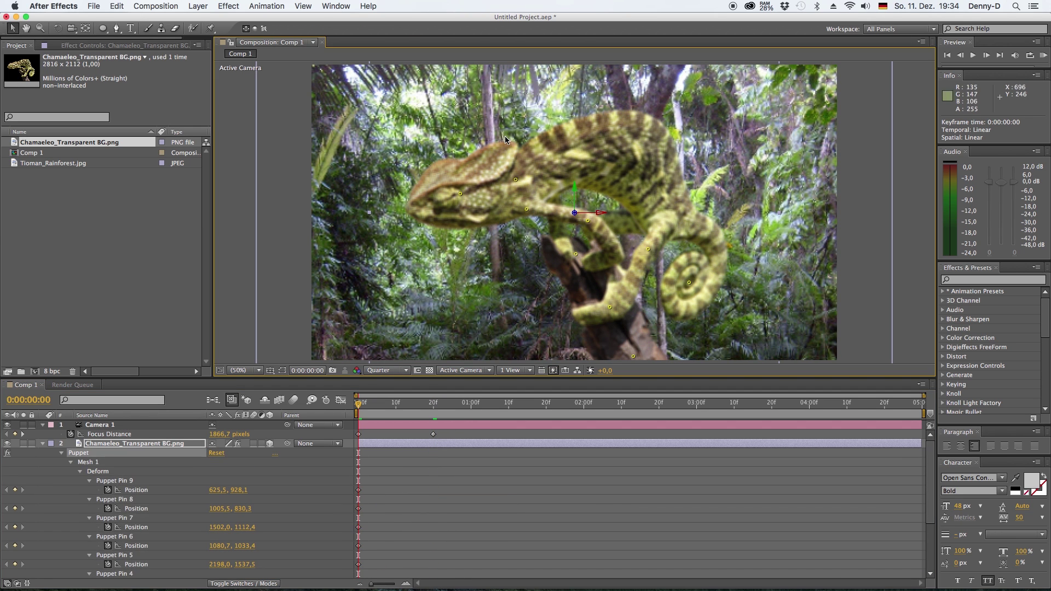
left_click(516, 179)
left_click(460, 194, "shift")
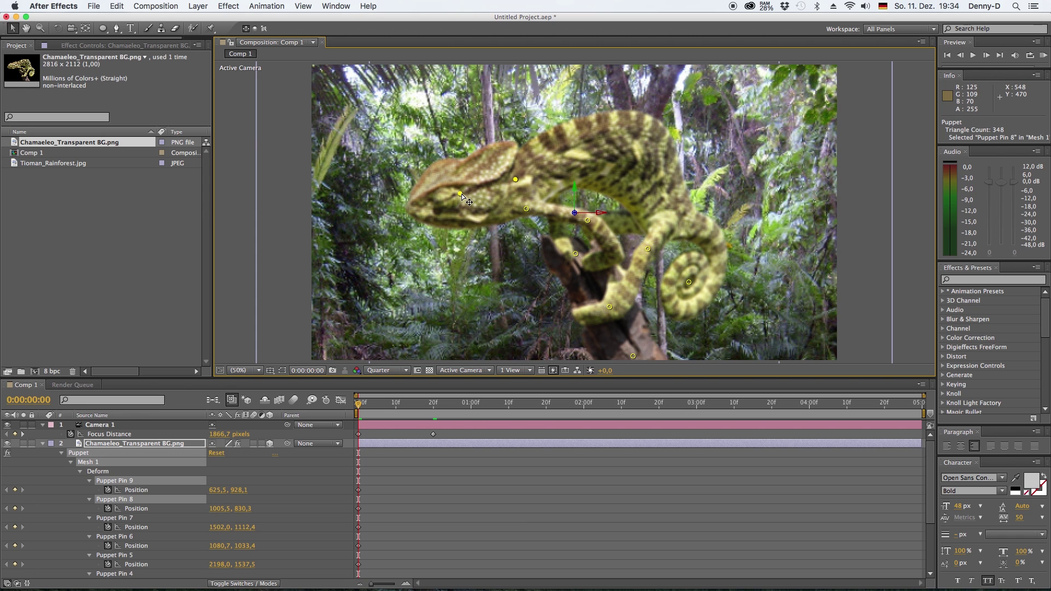
left_click(529, 213, "shift")
left_click_drag(463, 197, 466, 179)
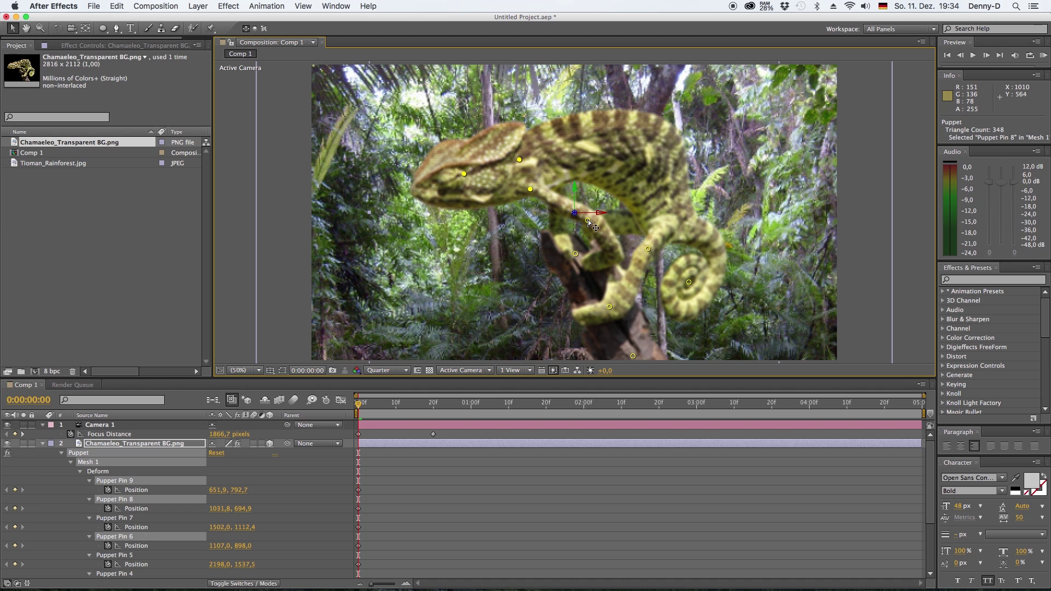
left_click_drag(589, 224, 588, 225)
left_click(647, 248)
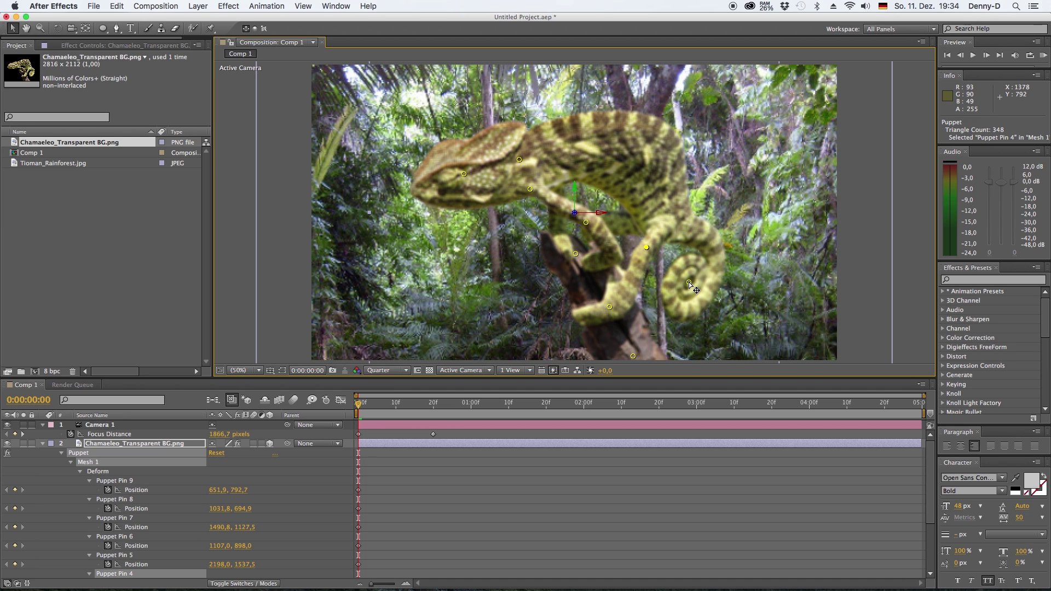
left_click_drag(689, 282, 685, 298)
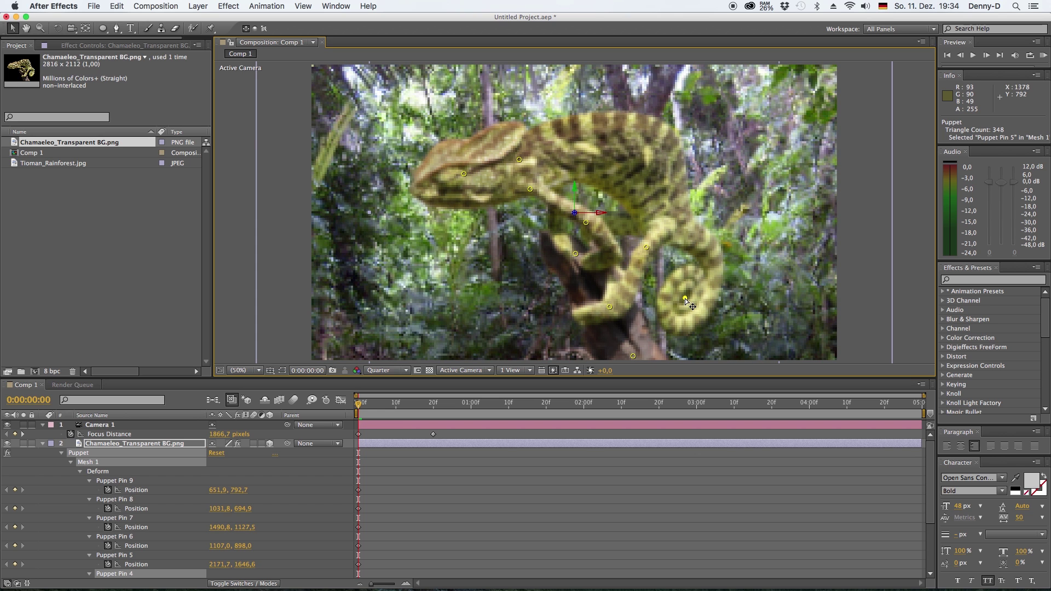
- At 0:00:04:29, lower the head pins and reshape the tail and body, then preview the puppet animation
left_click(930, 403)
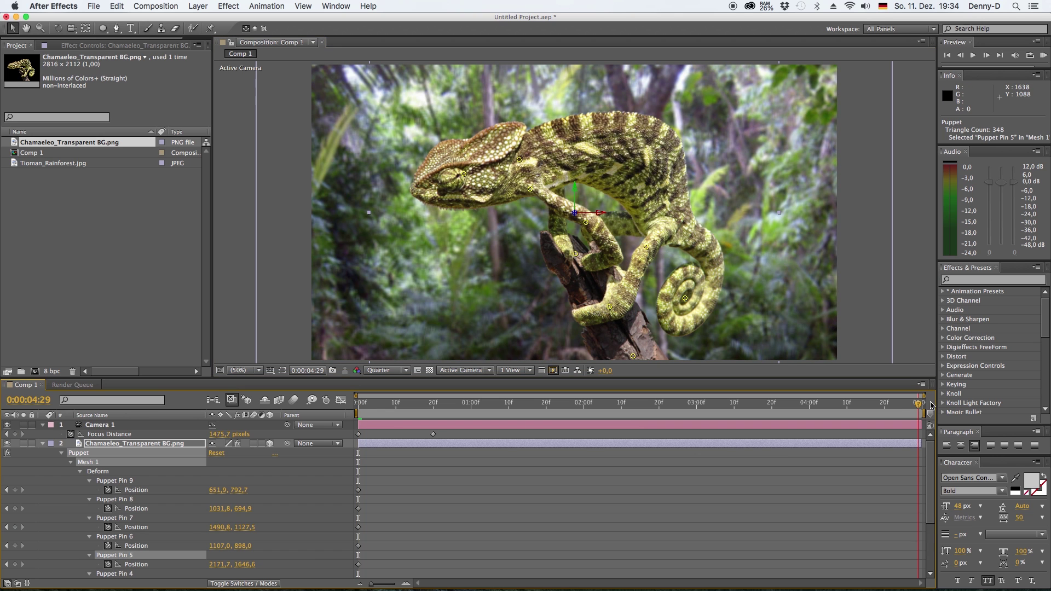
left_click(464, 173)
left_click(519, 160, "shift")
left_click(530, 189, "shift")
left_click_drag(464, 173, 467, 218)
left_click(531, 209, "shift")
left_click(520, 181, "shift")
left_click_drag(686, 298, 686, 283)
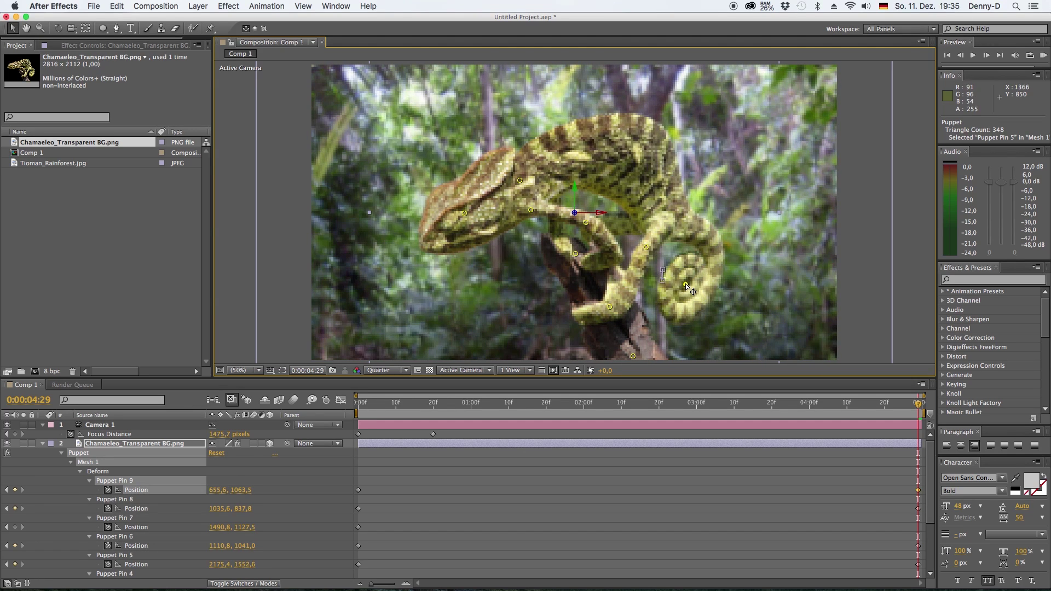
left_click_drag(647, 247, 590, 220)
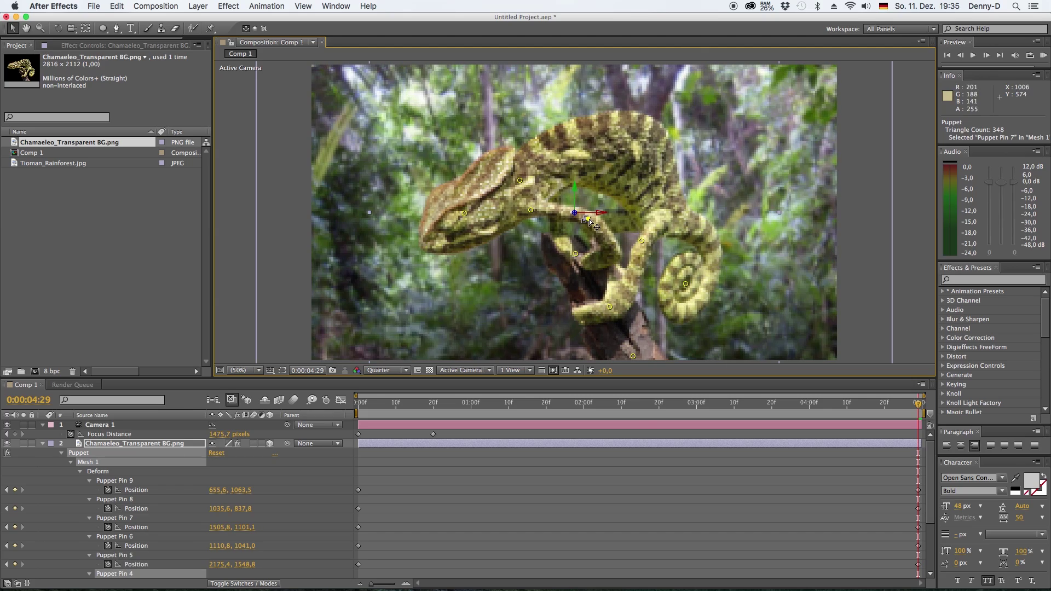
key("space")
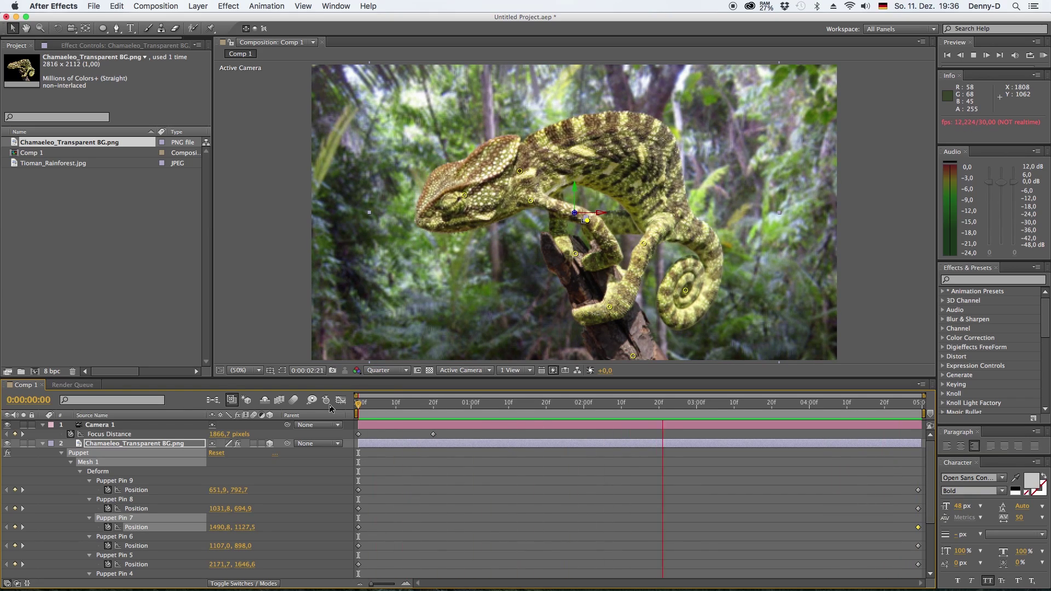
- Enable keyframing for Camera 1's Point of Interest and Position
left_click(416, 283)
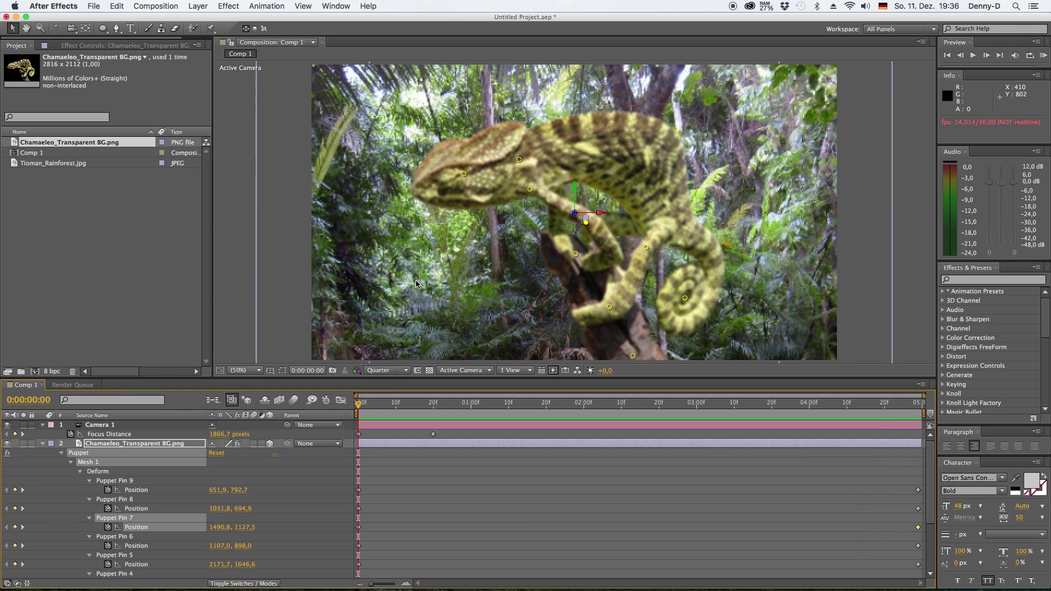
left_click(43, 444)
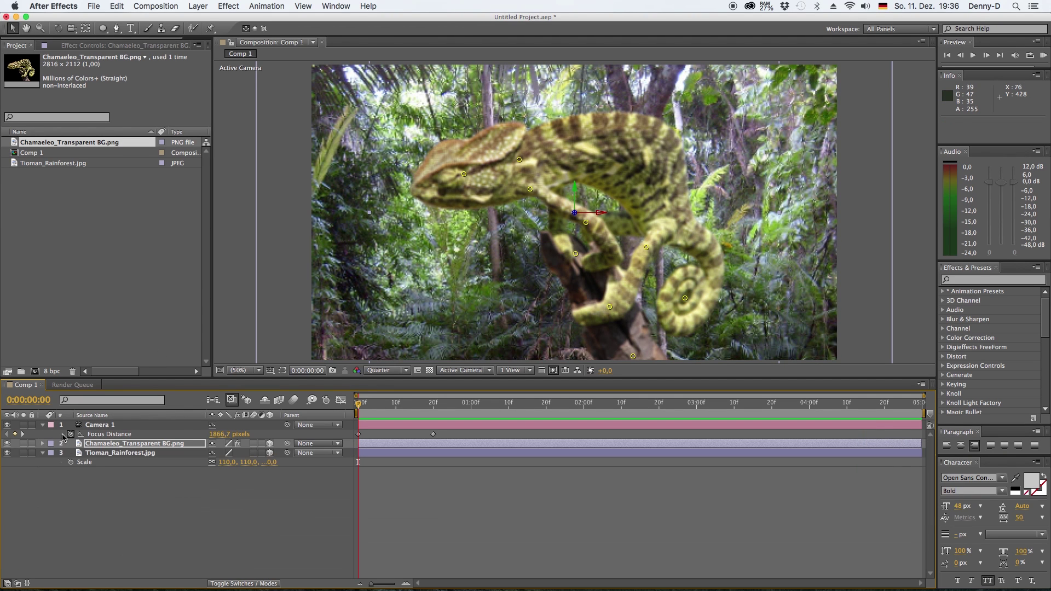
left_click(42, 427)
left_click(43, 426)
left_click(42, 426)
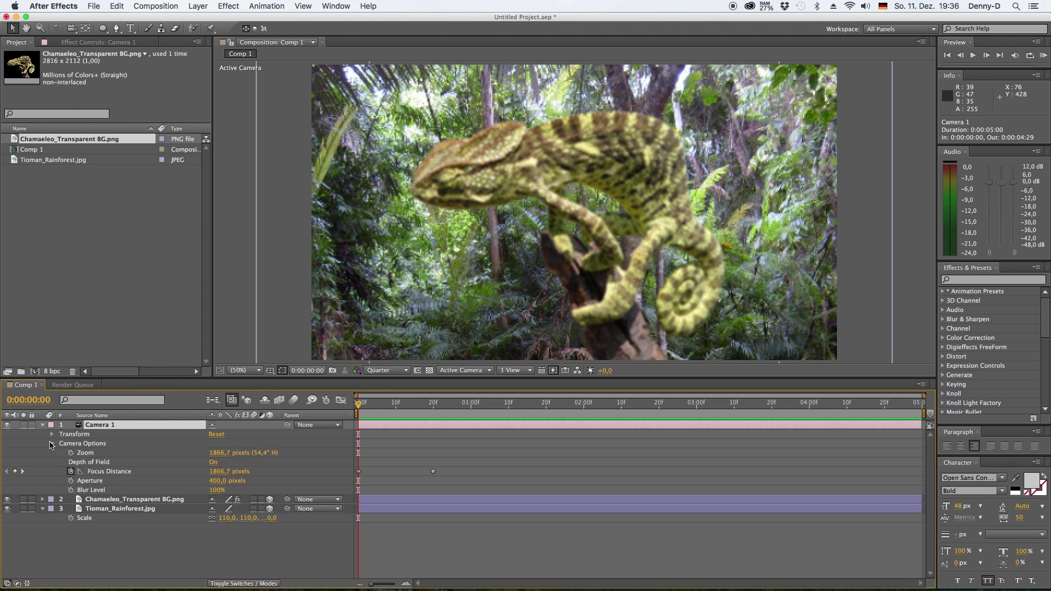
left_click(53, 443)
left_click(53, 434)
left_click(71, 444)
left_click(70, 453)
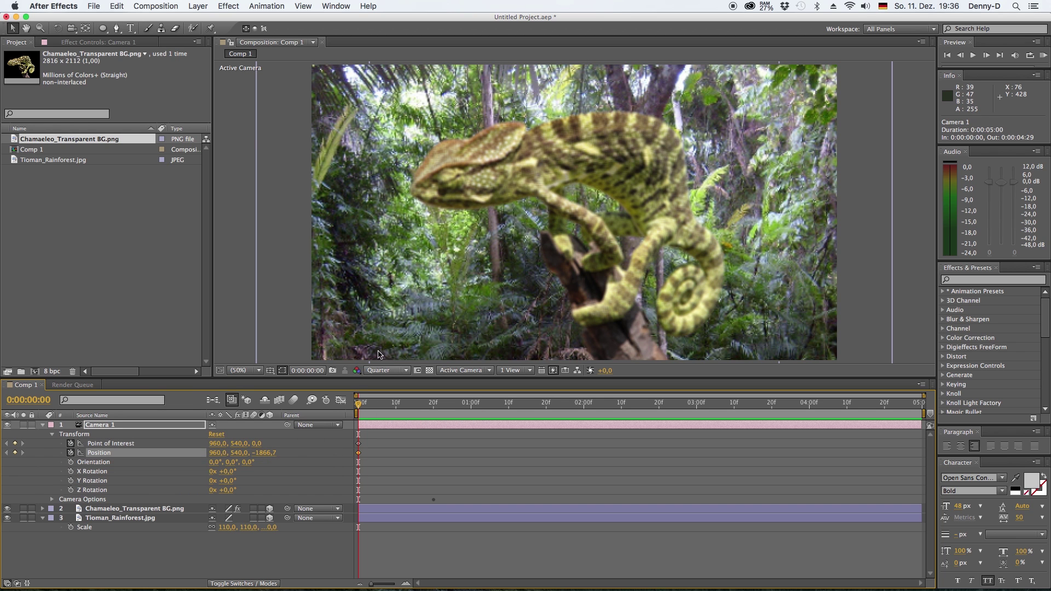
- Orbit Camera 1 around the chameleon at the start and to a new view at the end, then preview
left_click(76, 32)
left_click_drag(526, 197, 580, 196)
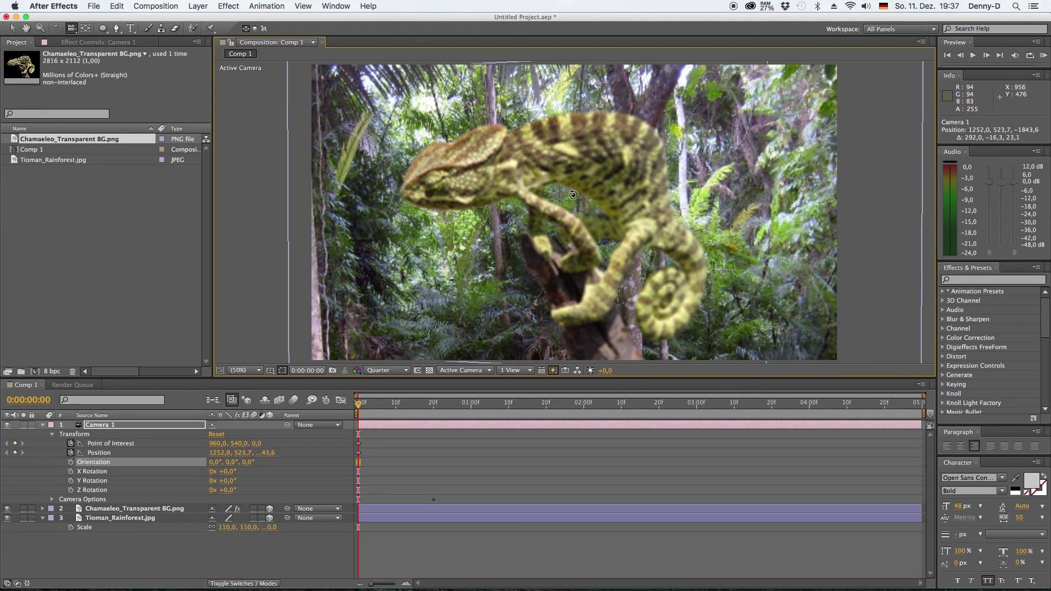
left_click_drag(359, 405, 873, 405)
key("End")
left_click_drag(597, 209, 624, 214)
key("Home")
key("space")
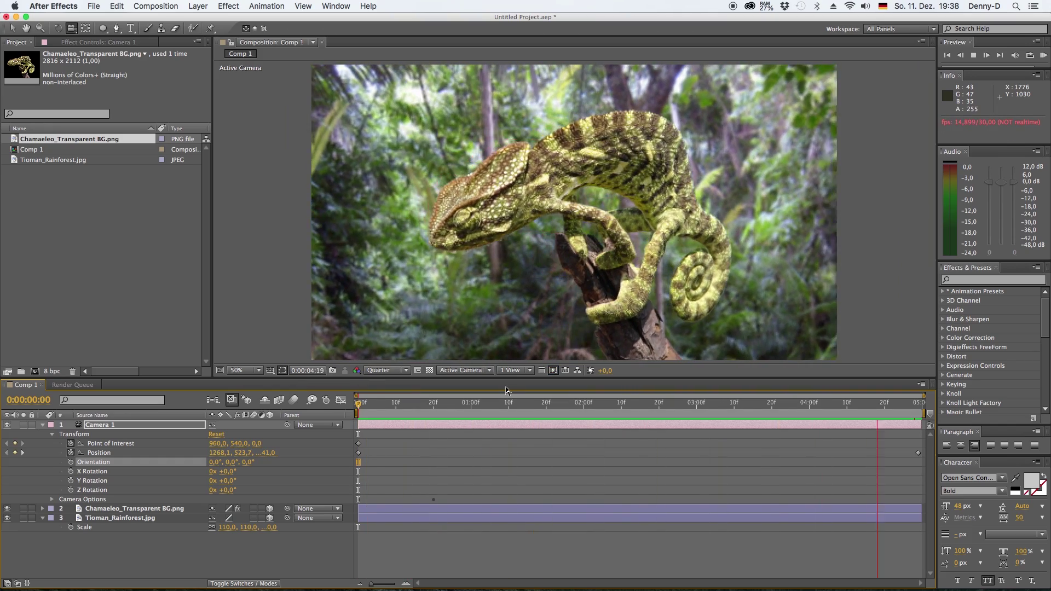
key("space")
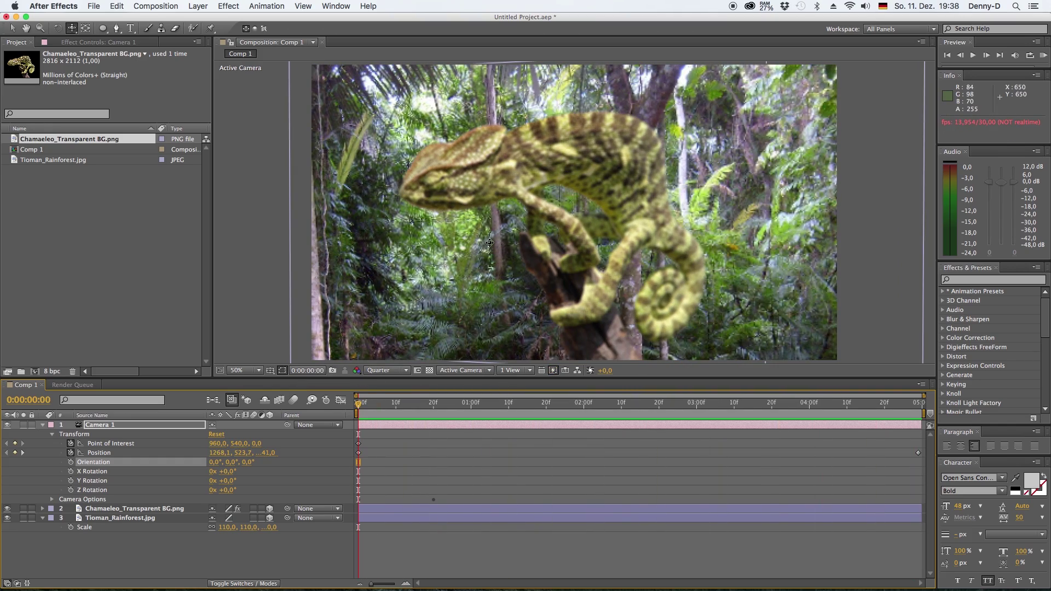
- Pan Camera 1 to reframe the chameleon at the first and last frames, then preview the move
left_click_drag(489, 243, 491, 287)
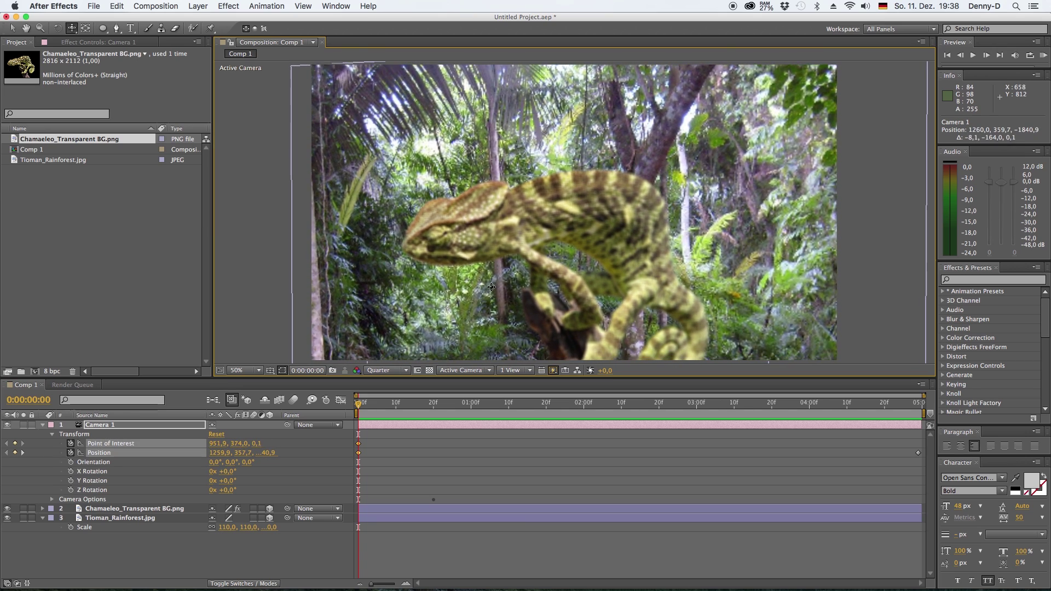
left_click_drag(358, 402, 920, 403)
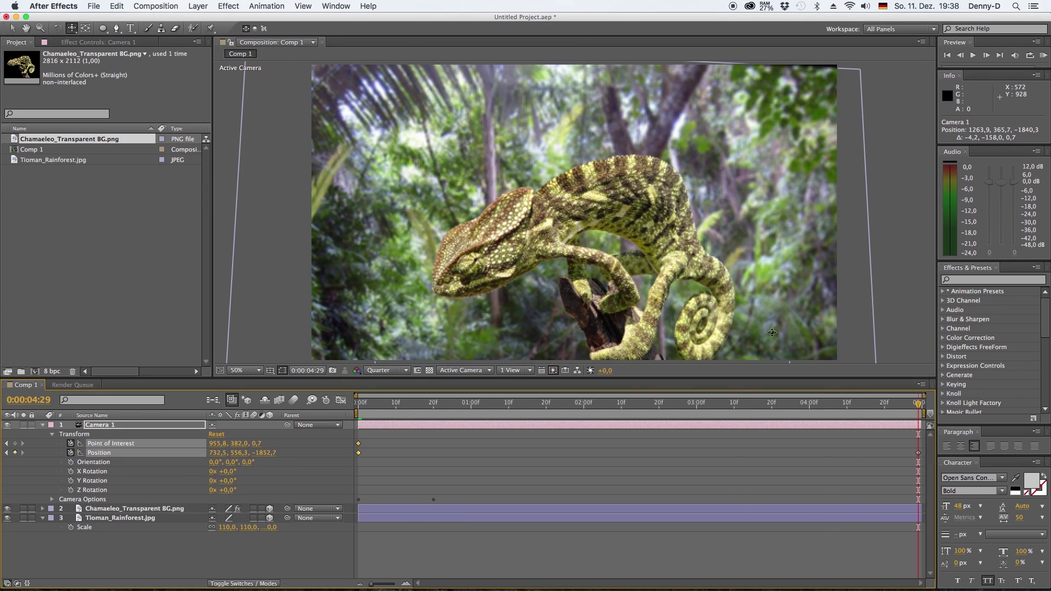
left_click_drag(666, 293, 665, 259)
key("space")
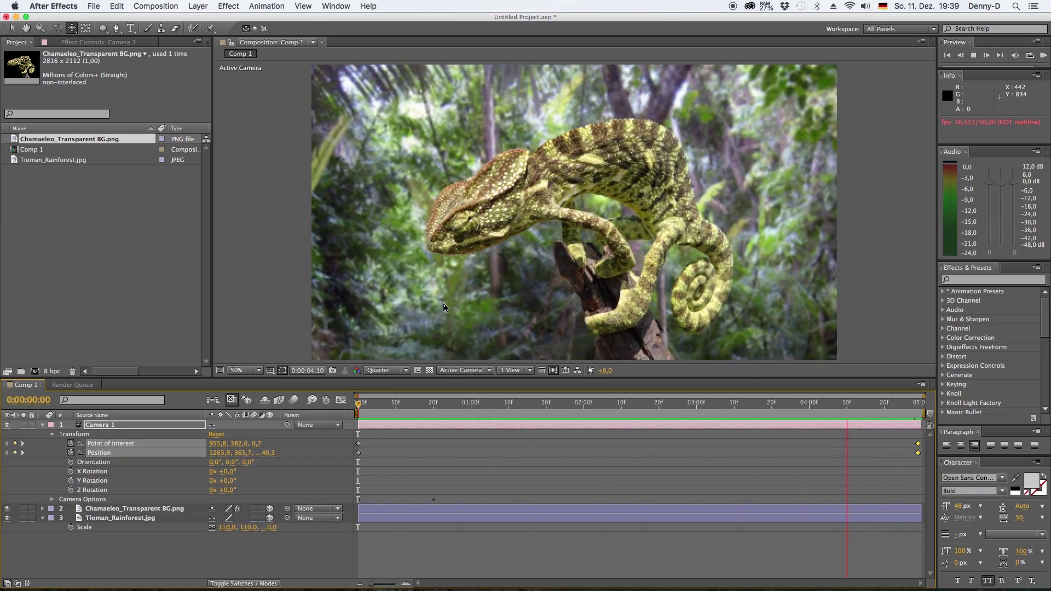
key("space")
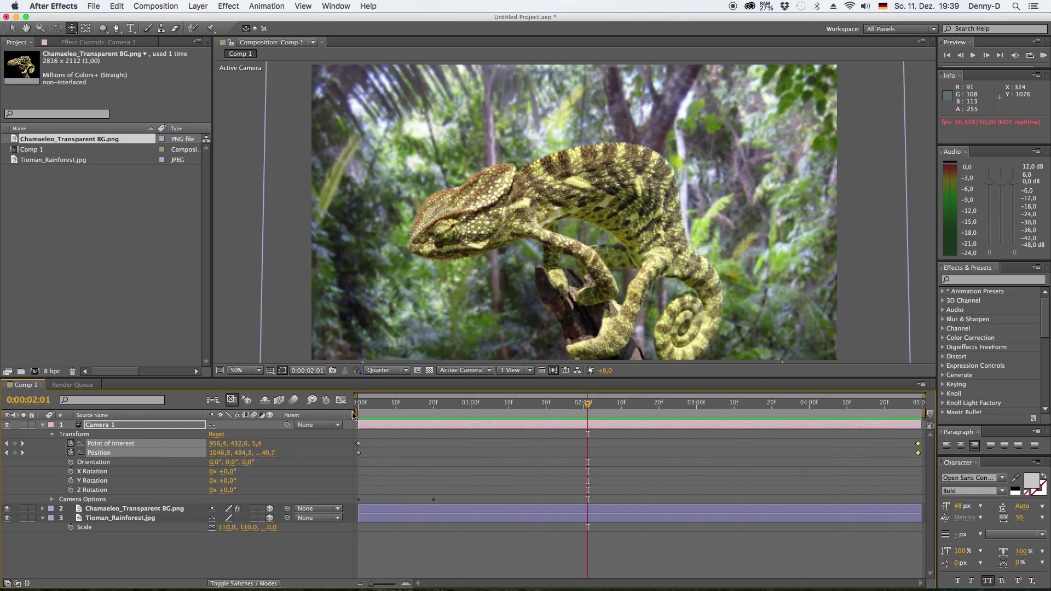
- Apply the Curves effect to the Tioman_Rainforest.jpg layer
left_click(44, 426)
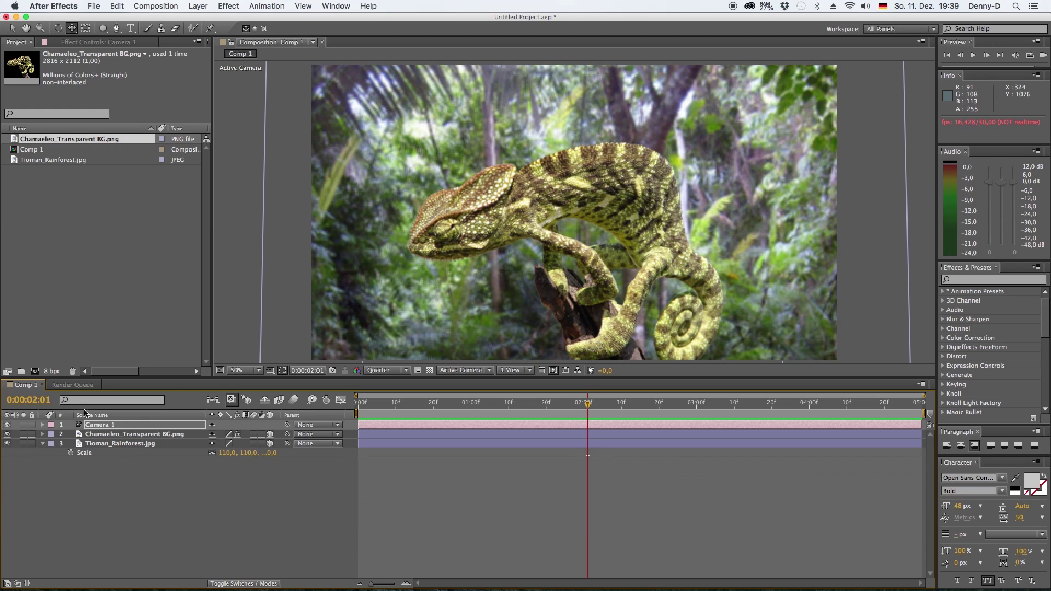
left_click(107, 445)
key("F3")
left_click(992, 280)
type("cu")
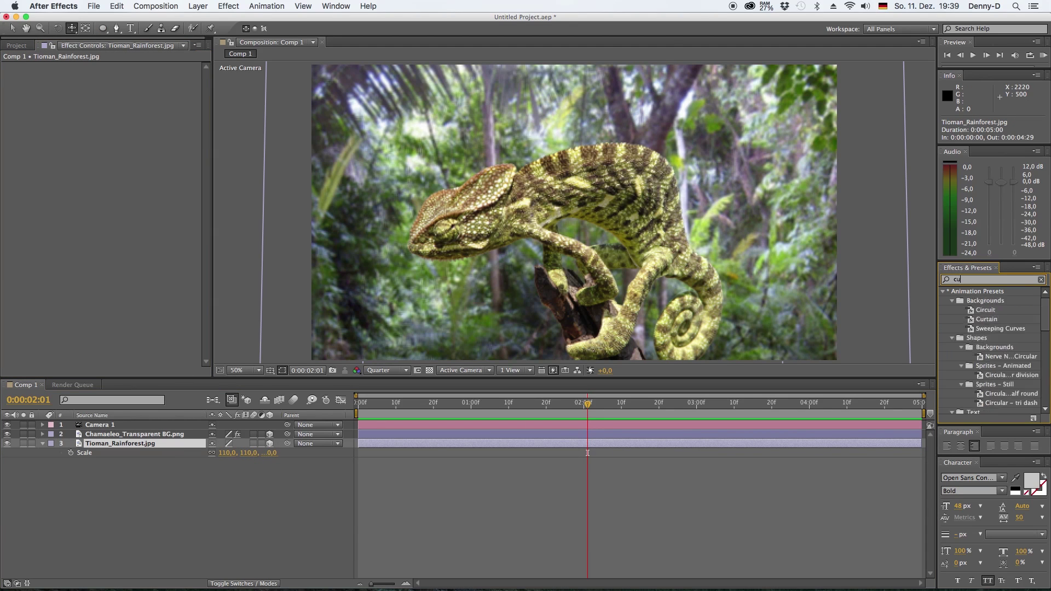
type("rves")
double_click(969, 329)
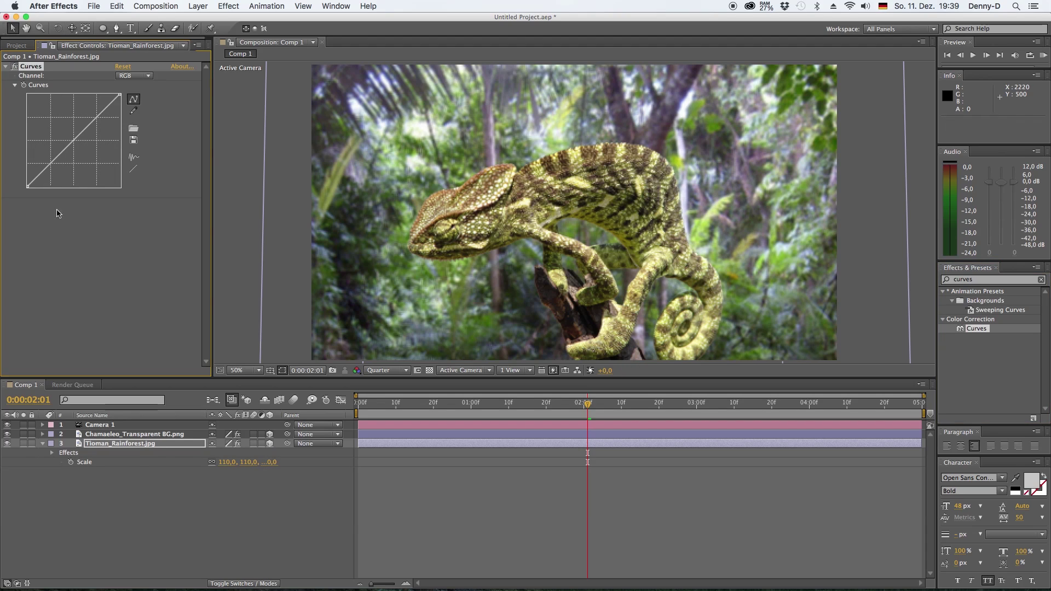
- Lift the Green and Red curves, then toggle Curves off and on to compare the grade
left_click(150, 76)
left_click(133, 107)
left_click_drag(73, 140, 71, 137)
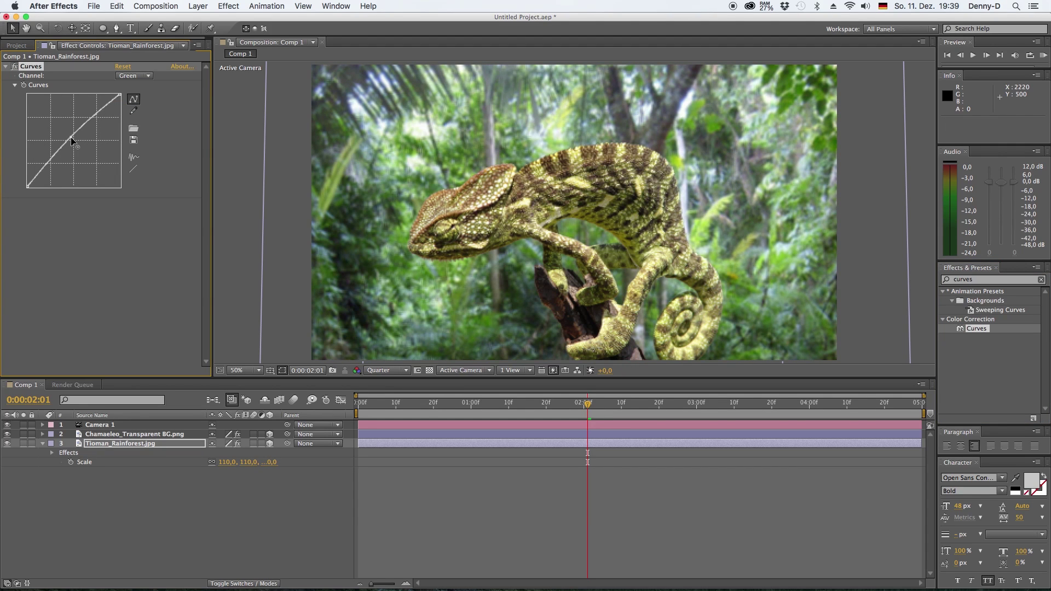
left_click(150, 76)
left_click(135, 99)
left_click_drag(74, 137, 71, 136)
left_click(149, 76)
left_click(135, 116)
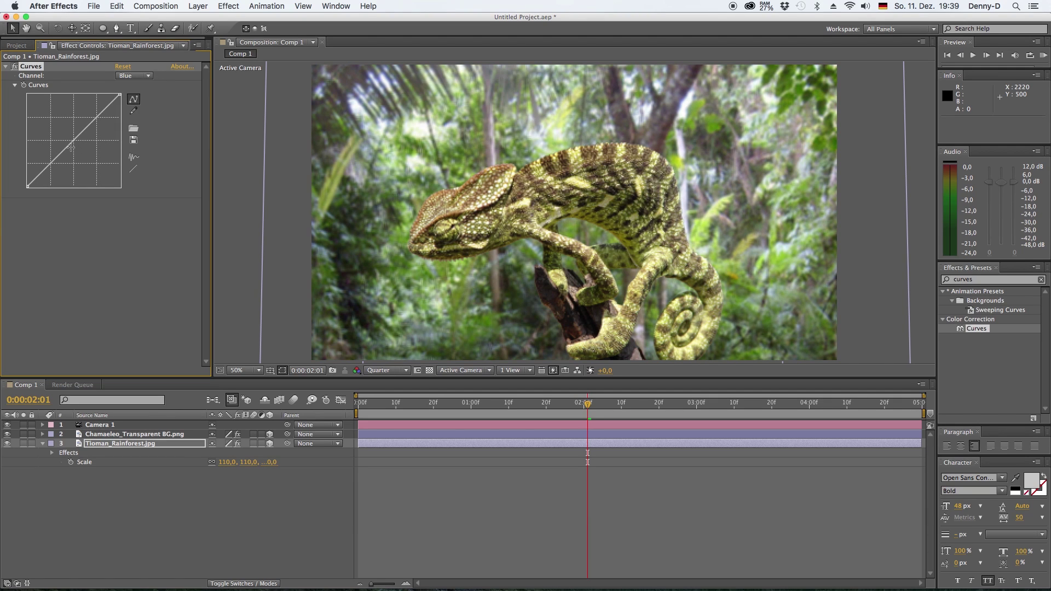
left_click(15, 66)
left_click(15, 67)
left_click(15, 67)
left_click(15, 67)
- Pull the combined RGB curve down to darken the background
left_click(134, 75)
left_click(132, 79)
left_click_drag(60, 155, 59, 160)
left_click(92, 121)
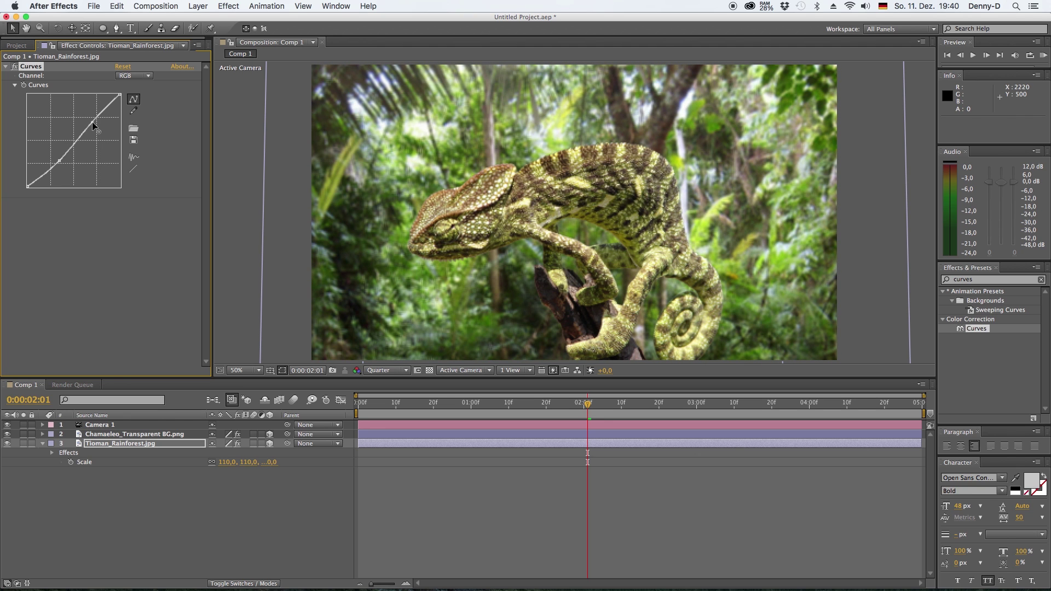
left_click(6, 66)
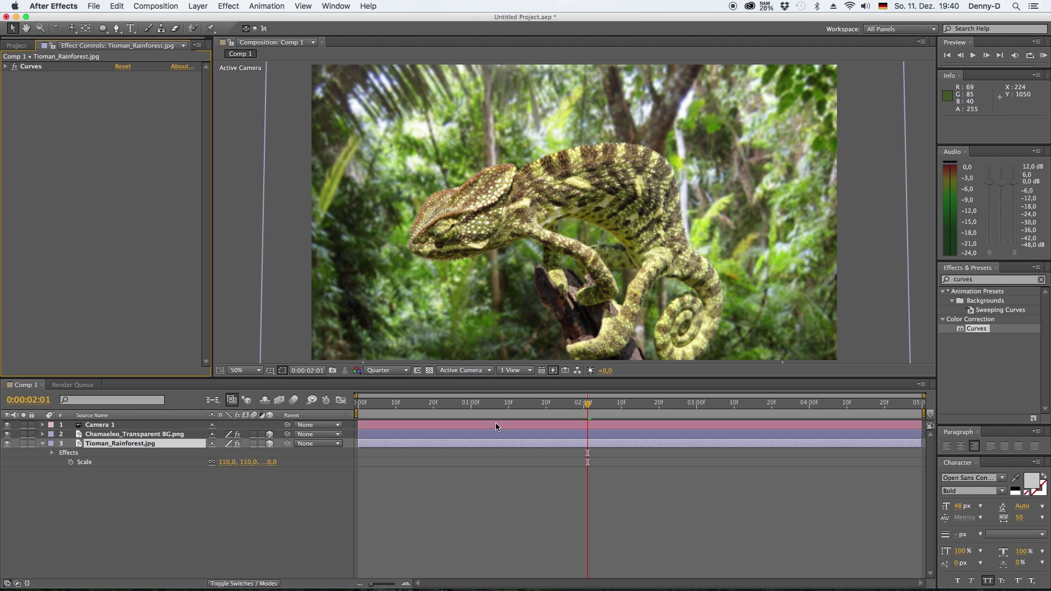
- Set Camera 1's Aperture to 600 pixels under Camera Options
key("space")
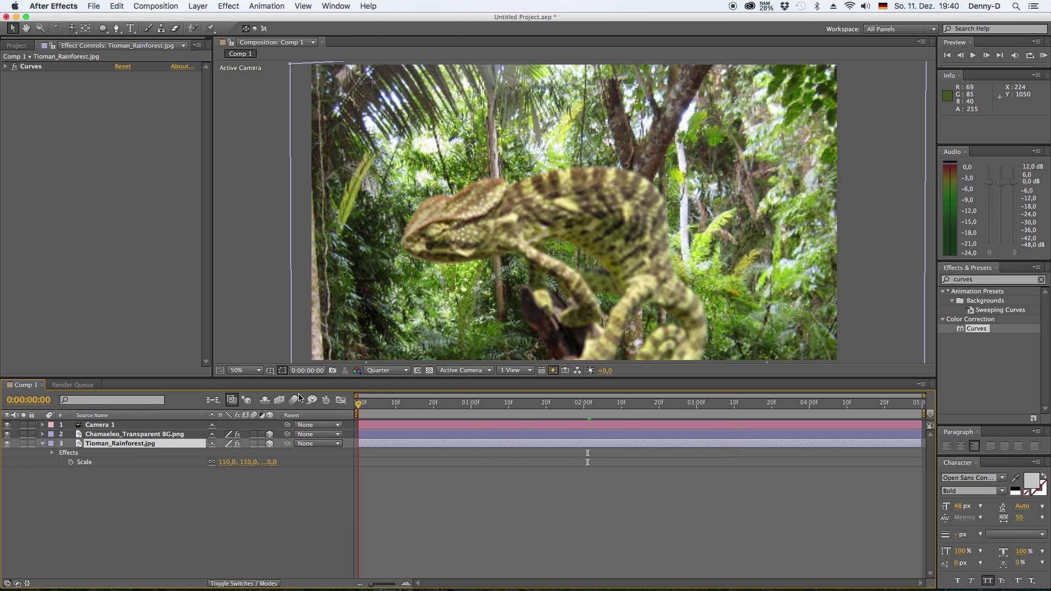
left_click(69, 426)
left_click(42, 425)
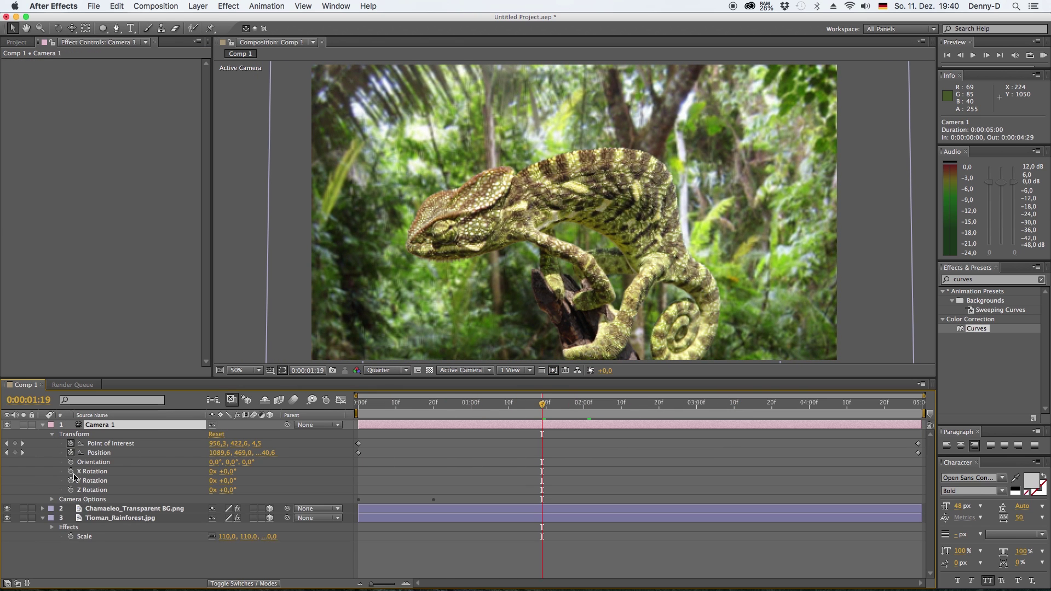
left_click(52, 500)
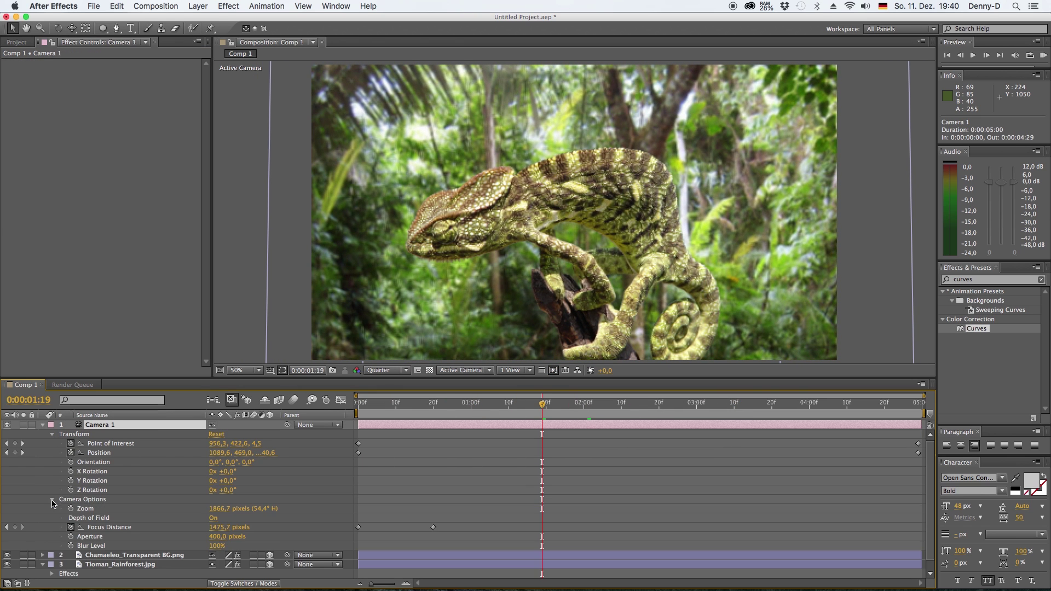
left_click_drag(218, 539, 271, 534)
left_click(216, 537)
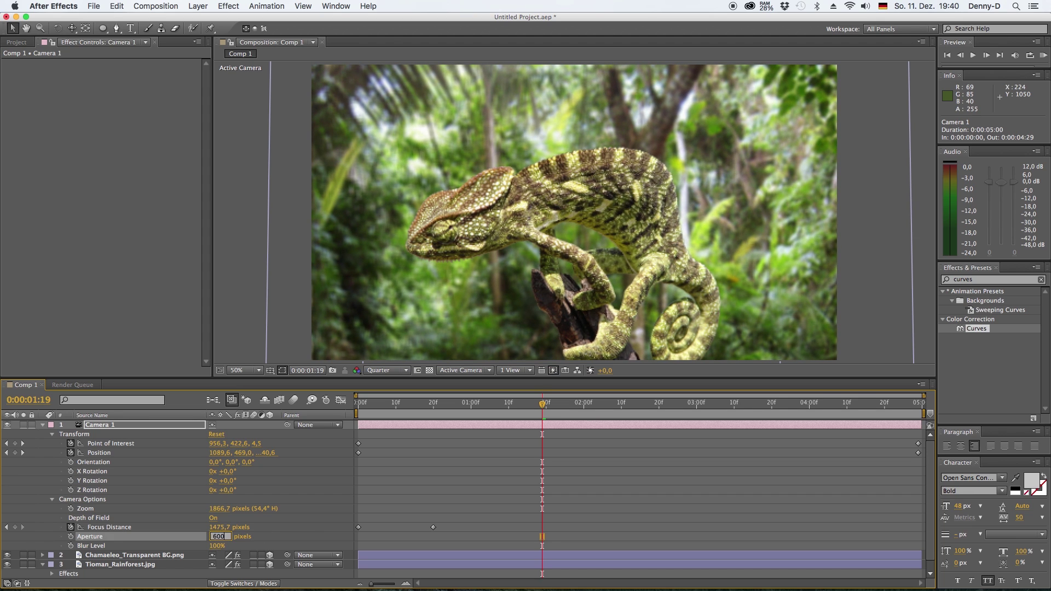
type("600")
left_click(315, 487)
- Preview the stronger blur from the start and collapse the camera and rainforest layers
left_click(360, 404)
key("space")
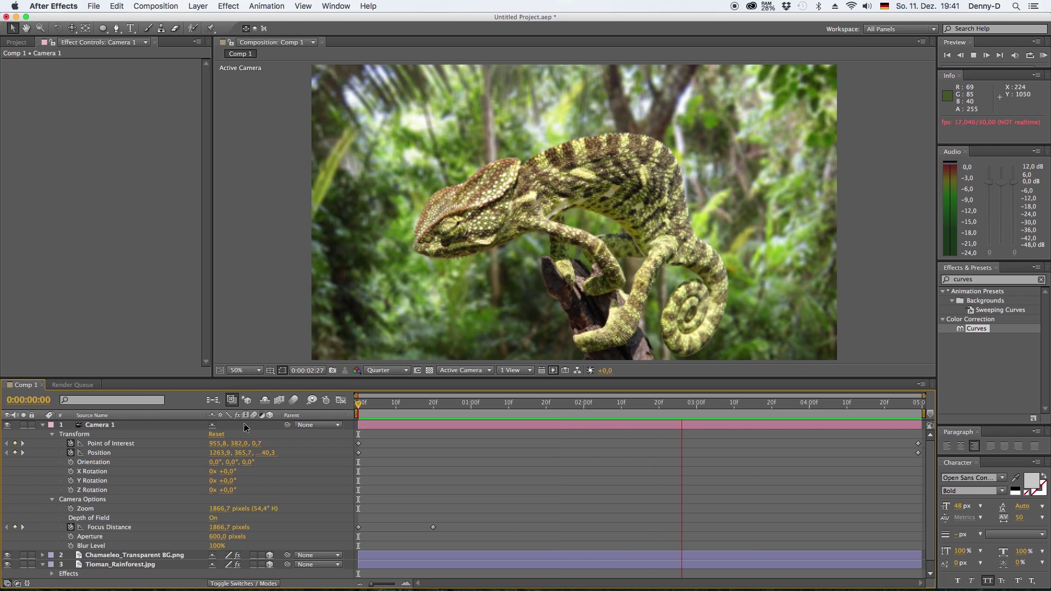
key("space")
left_click(43, 425)
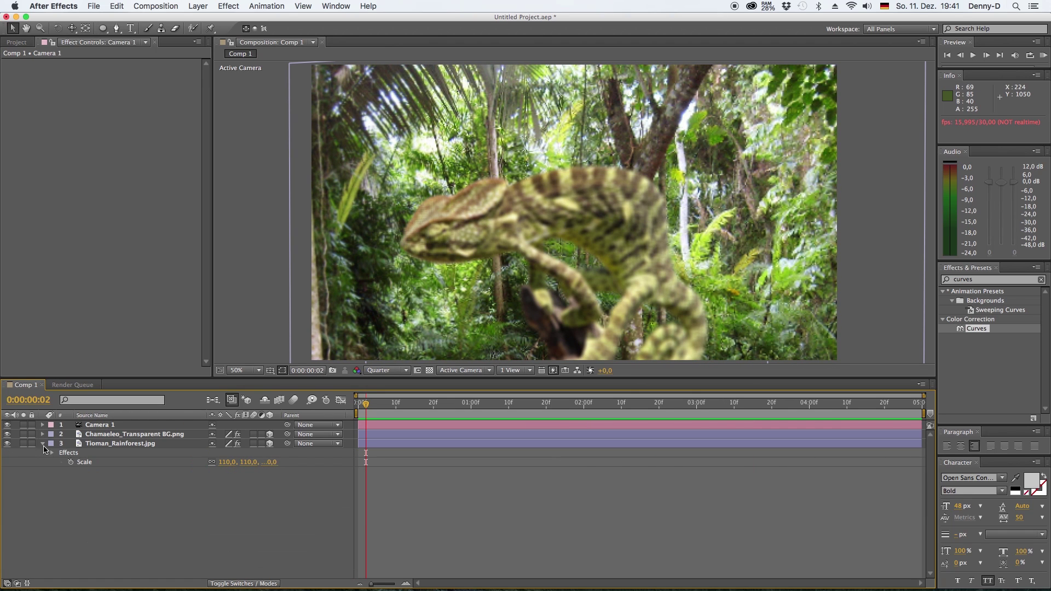
left_click(43, 444)
right_click(116, 479)
left_click(204, 256)
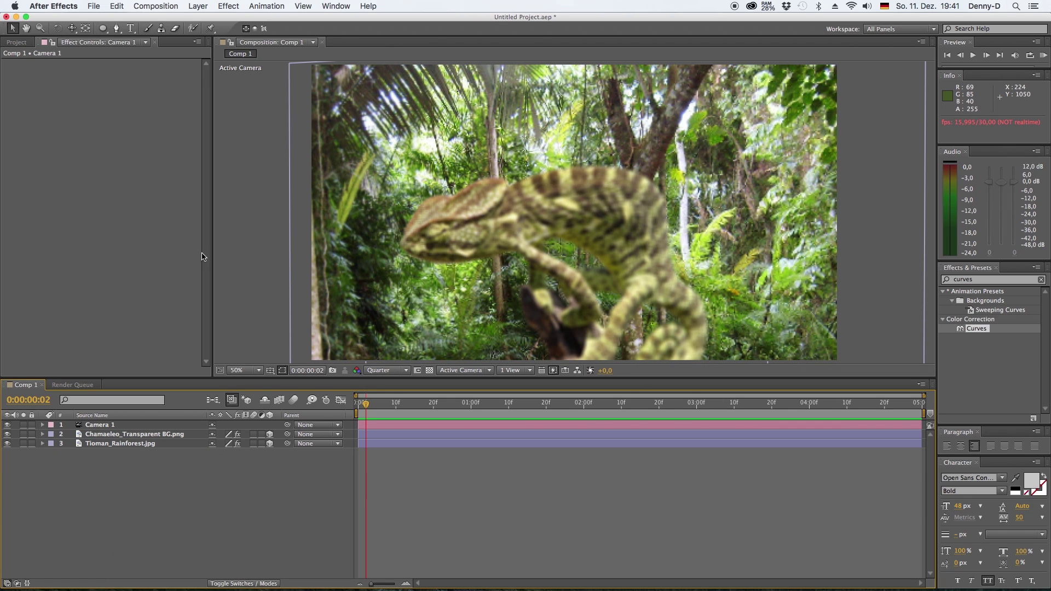
- Add an adjustment layer above all layers and apply the Curves effect to it
left_click(198, 6)
mouse_move(227, 22)
left_click(354, 86)
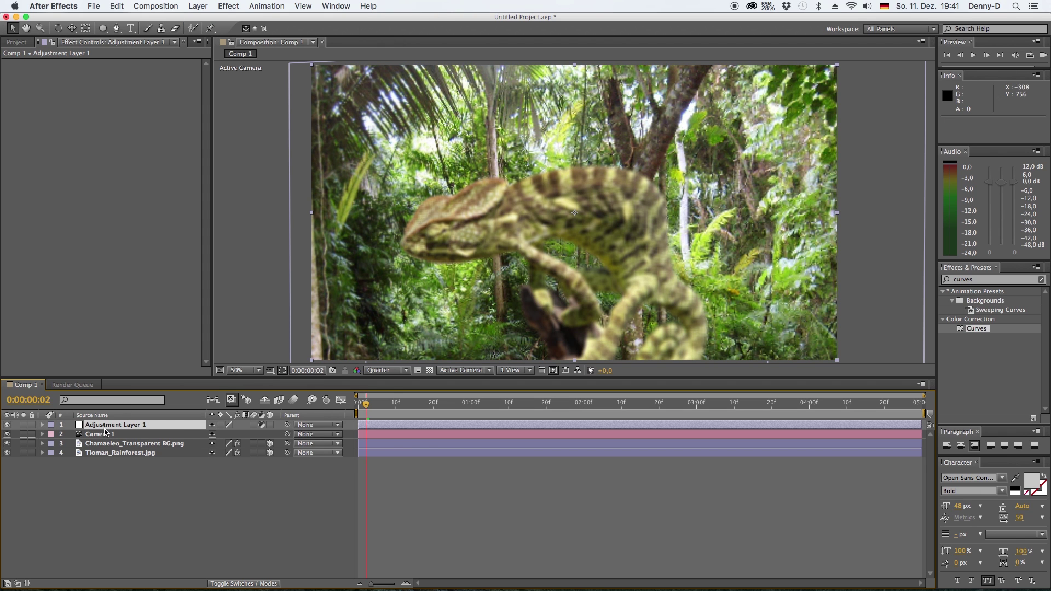
left_click_drag(978, 328, 125, 426)
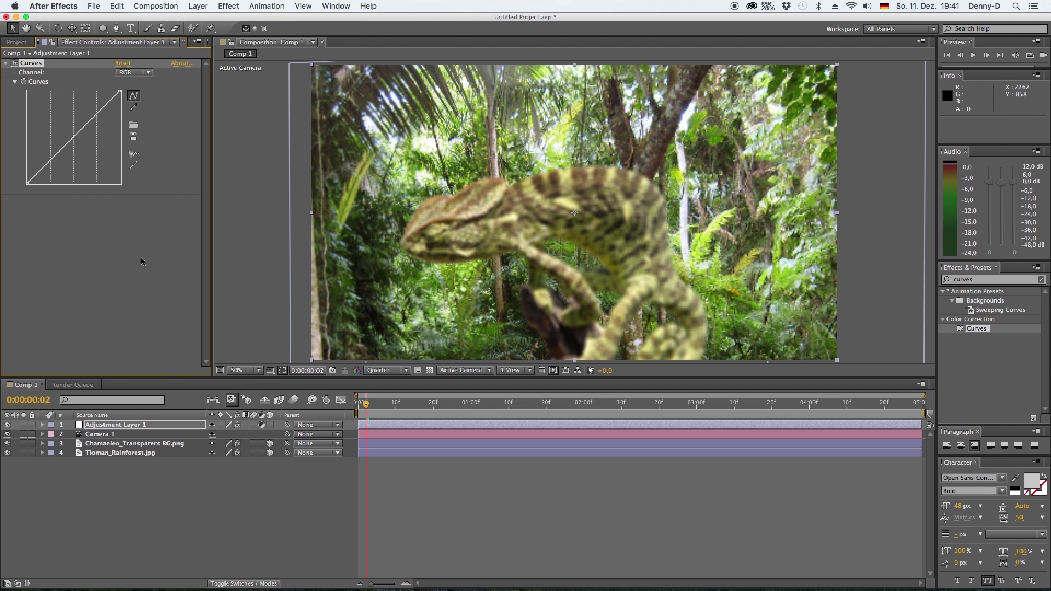
- Lower the green curve slightly and bend the blue curve, then return to the RGB curve
left_click(150, 73)
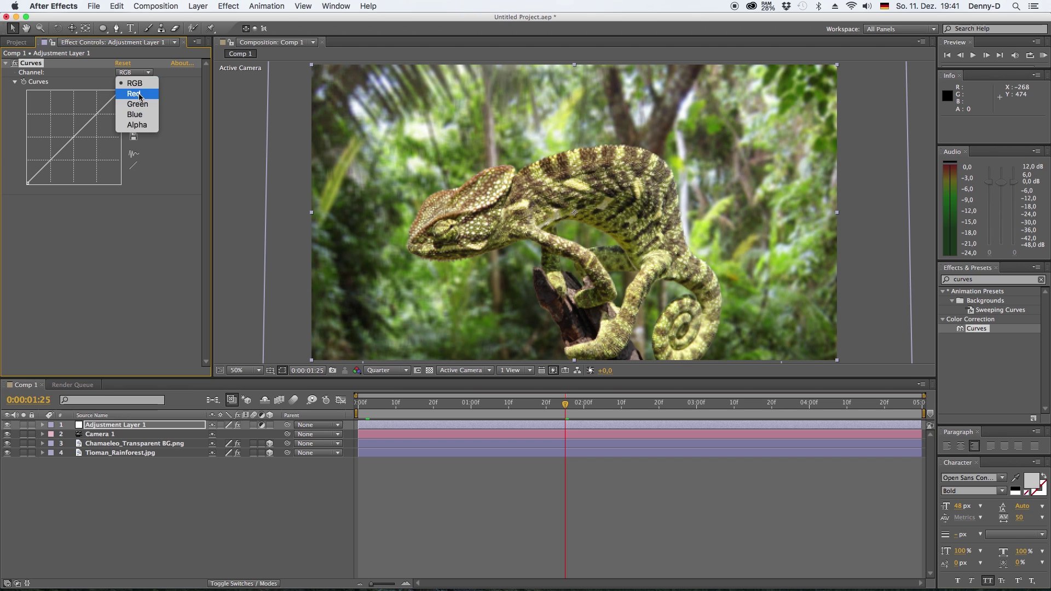
left_click(130, 92)
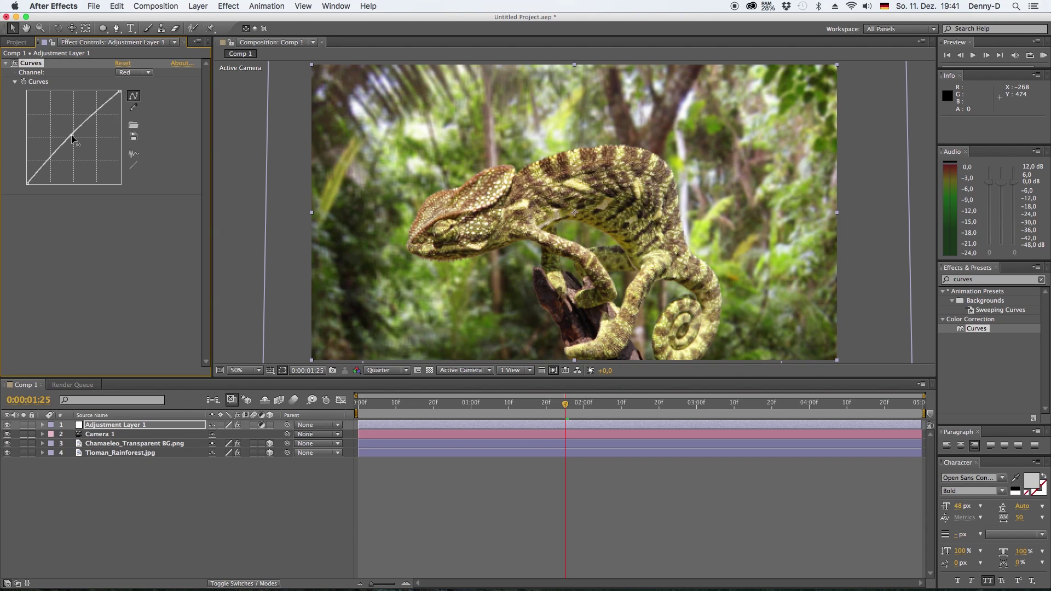
left_click(149, 73)
left_click(131, 105)
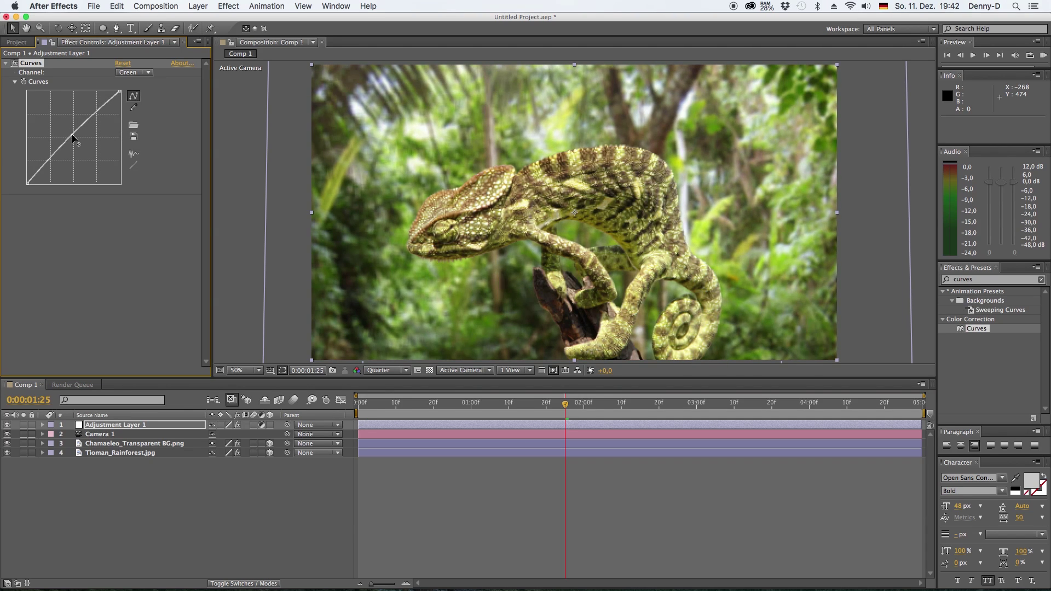
left_click_drag(73, 138, 75, 140)
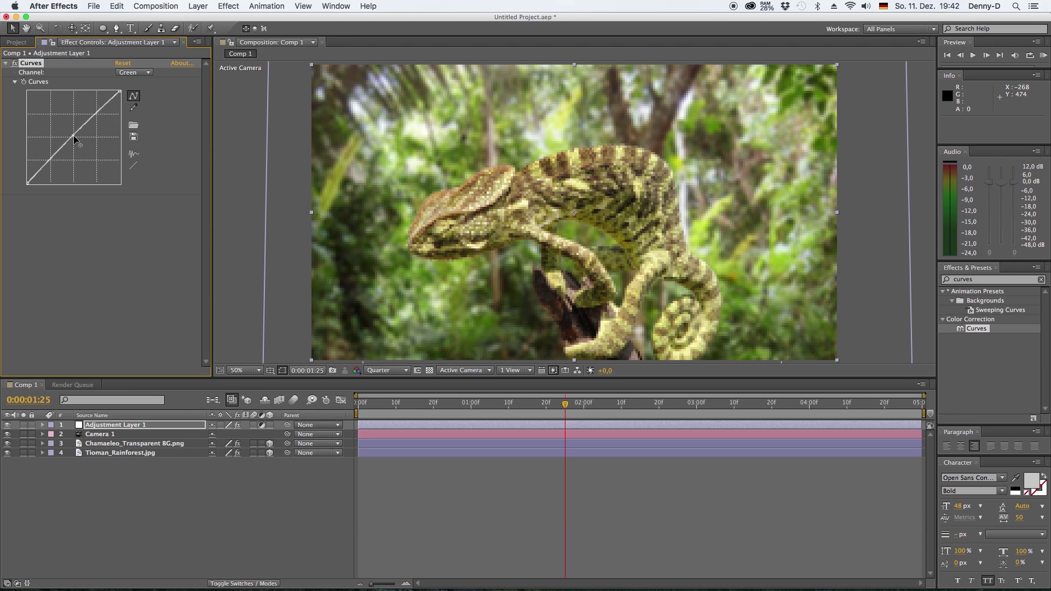
left_click(147, 73)
left_click(131, 117)
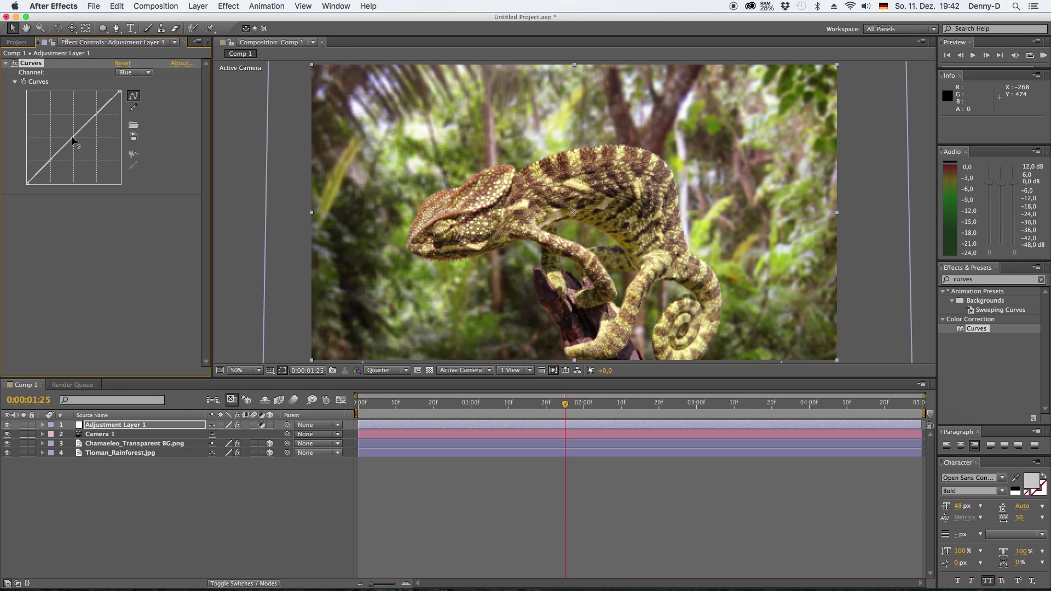
mouse_move(75, 137)
left_mouse_down()
mouse_move(67, 133)
mouse_move(75, 140)
mouse_move(66, 149)
left_mouse_up()
left_click(135, 73)
left_click(131, 81)
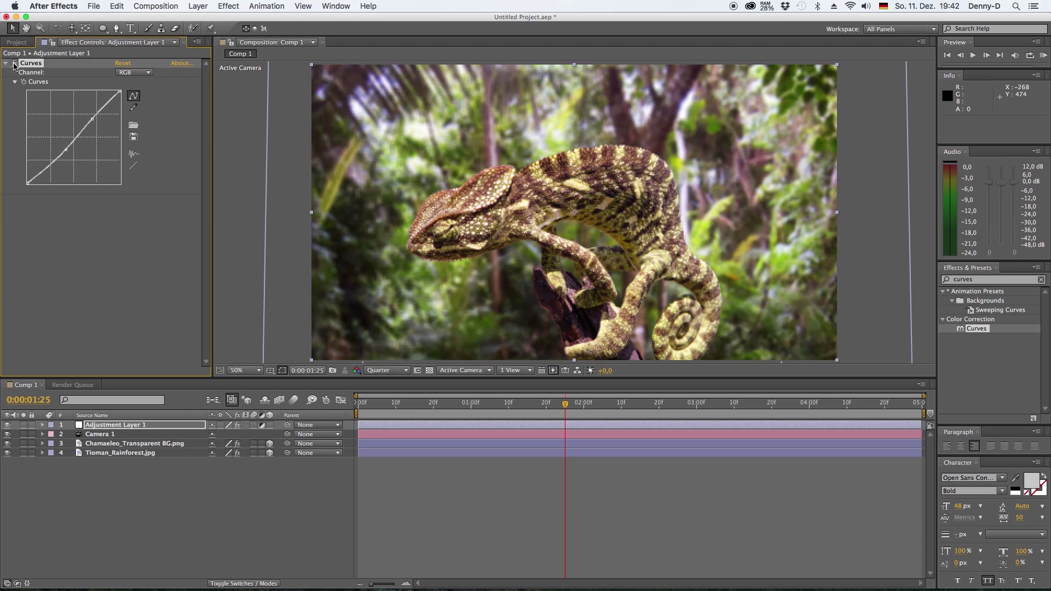
- Pull the green curve down to reduce green and bow the red curve up to warm the image
key("comma")
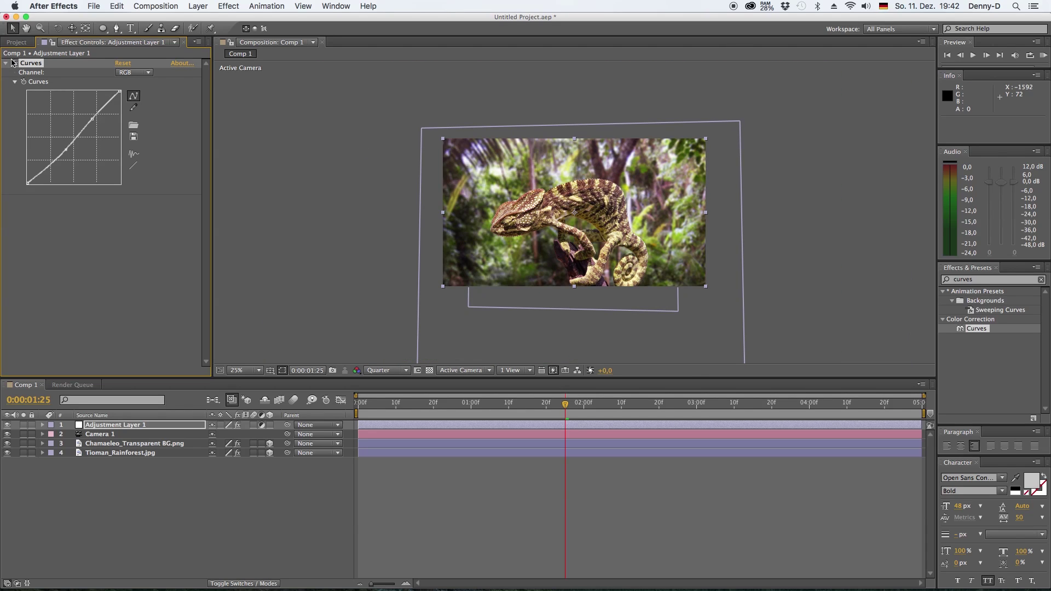
left_click(134, 72)
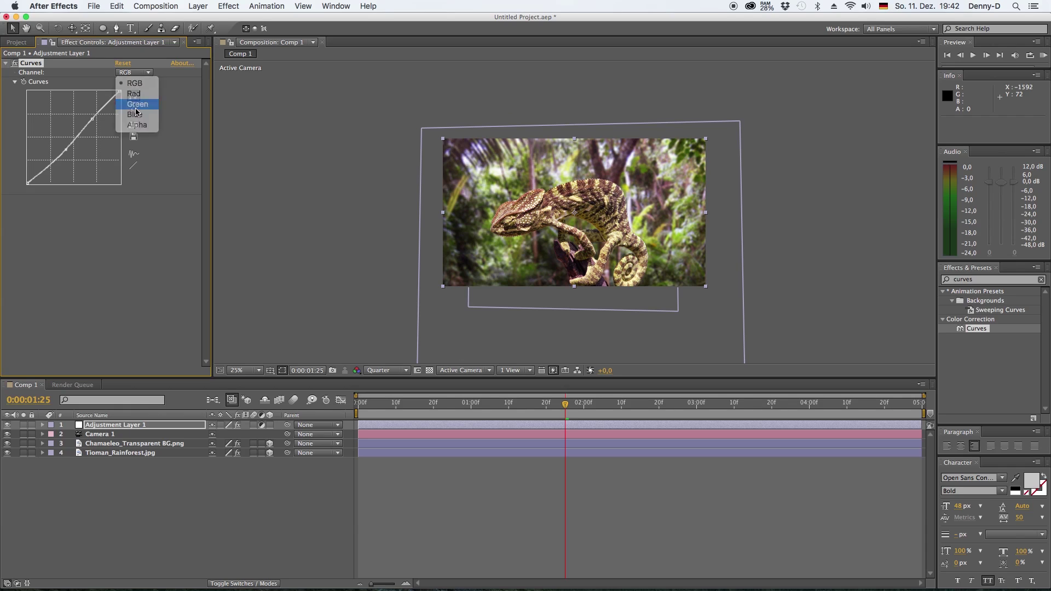
left_click(132, 94)
left_click_drag(75, 141, 72, 133)
left_click(134, 73)
left_click(131, 115)
left_click(146, 73)
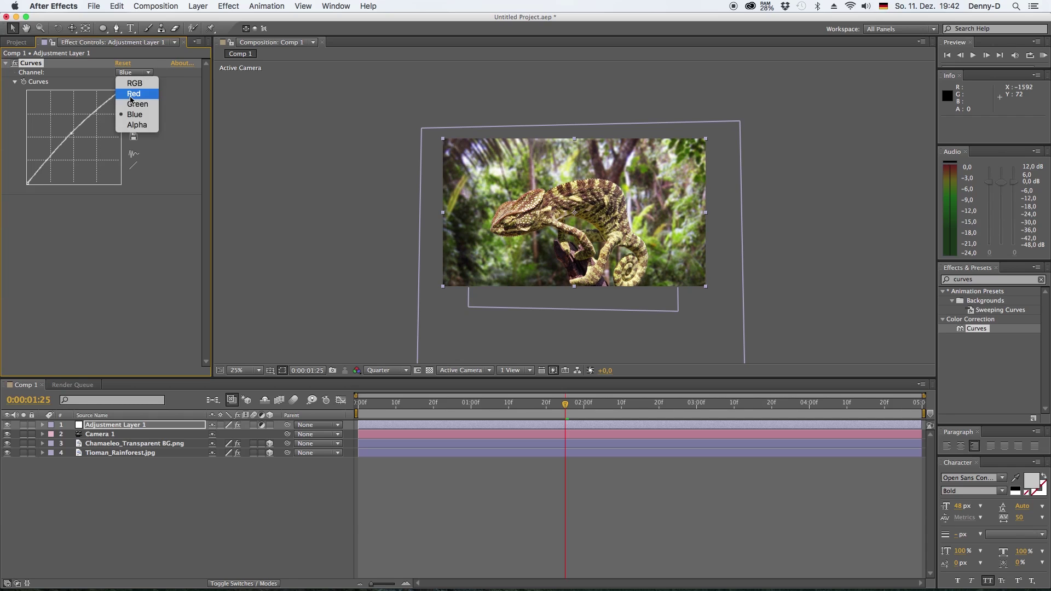
left_click(131, 93)
left_click_drag(75, 136, 73, 134)
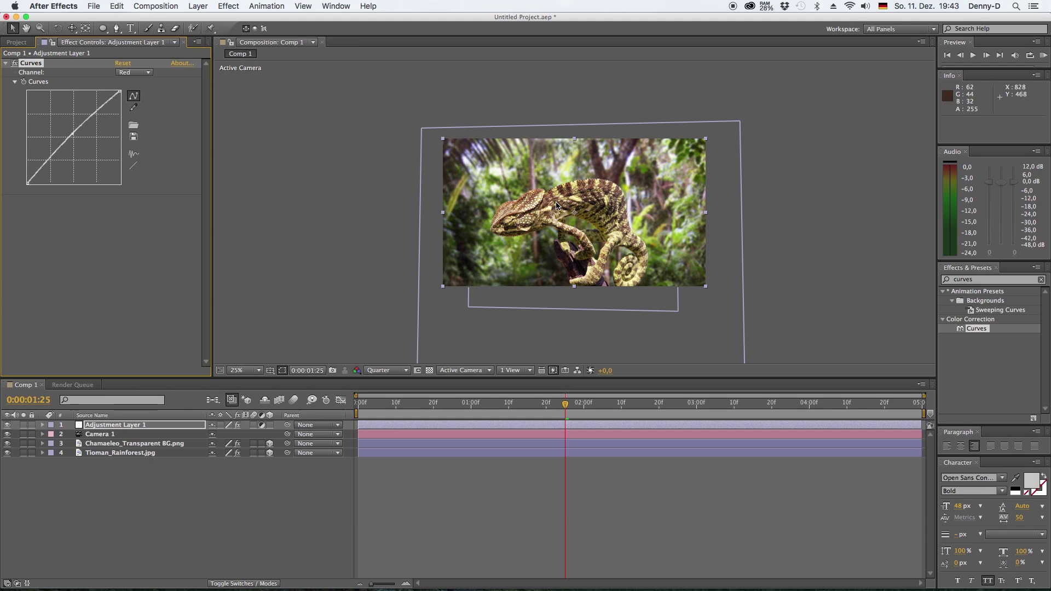
- Fit the composition to the viewer at Full preview resolution
left_click(245, 371)
left_click(259, 390)
left_click(393, 371)
left_click(399, 399)
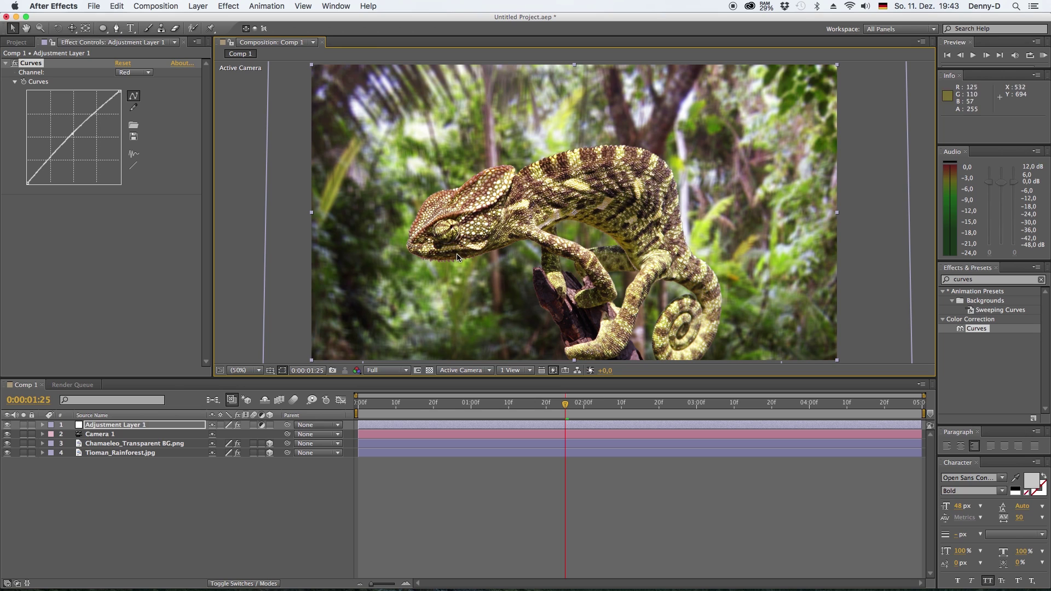
- Create a black solid layer and add a full-frame ellipse mask to it
left_click(7, 64)
right_click(167, 480)
mouse_move(230, 486)
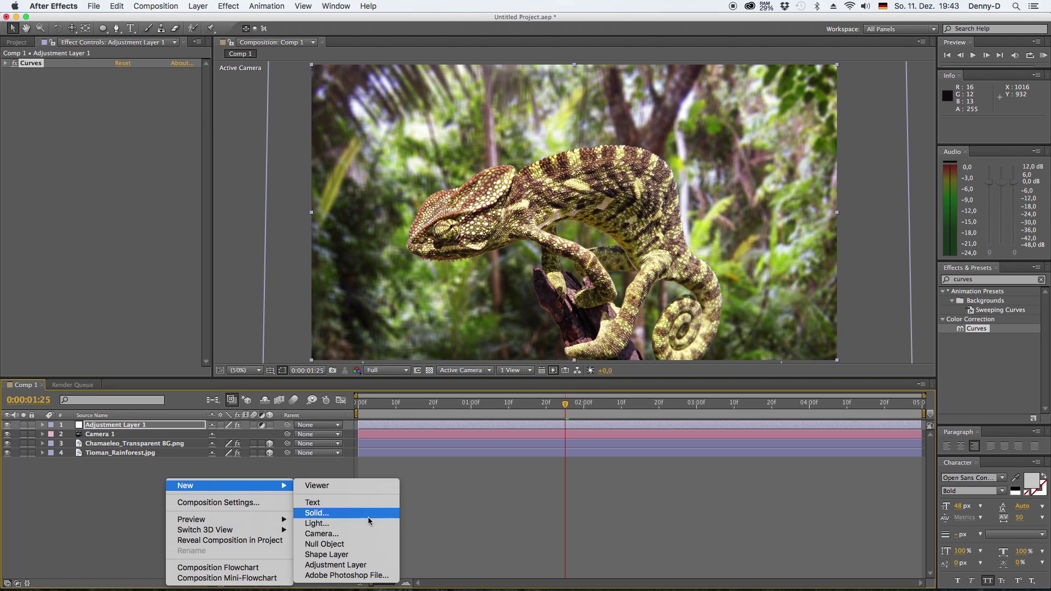
left_click(329, 513)
left_click(622, 405)
double_click(103, 28)
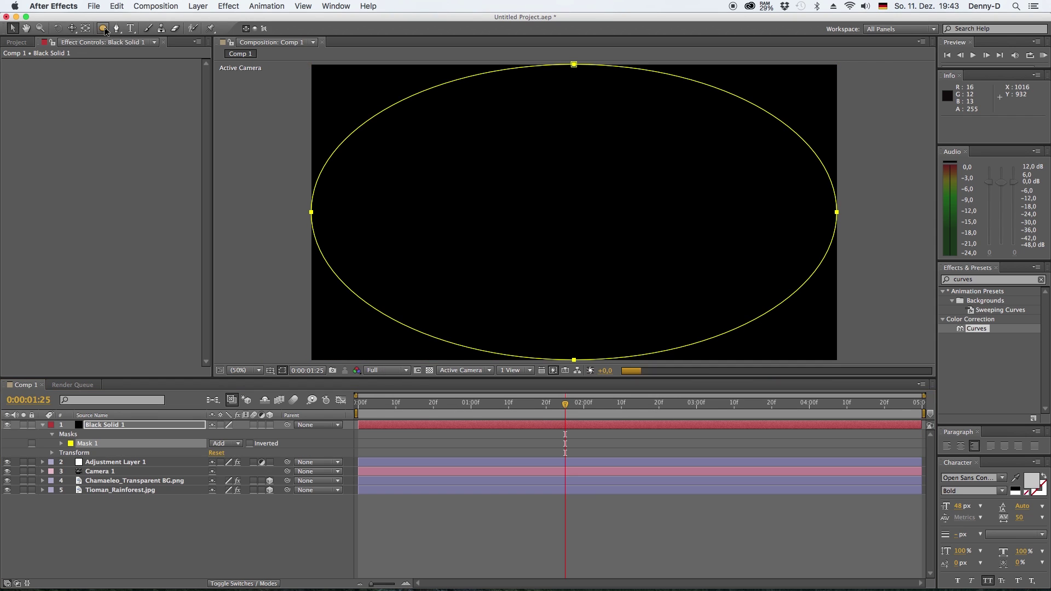
- Drop preview to Quarter resolution, set the ellipse mask to Subtract and soften its feather
left_click(387, 370)
left_click(394, 428)
left_click(225, 444)
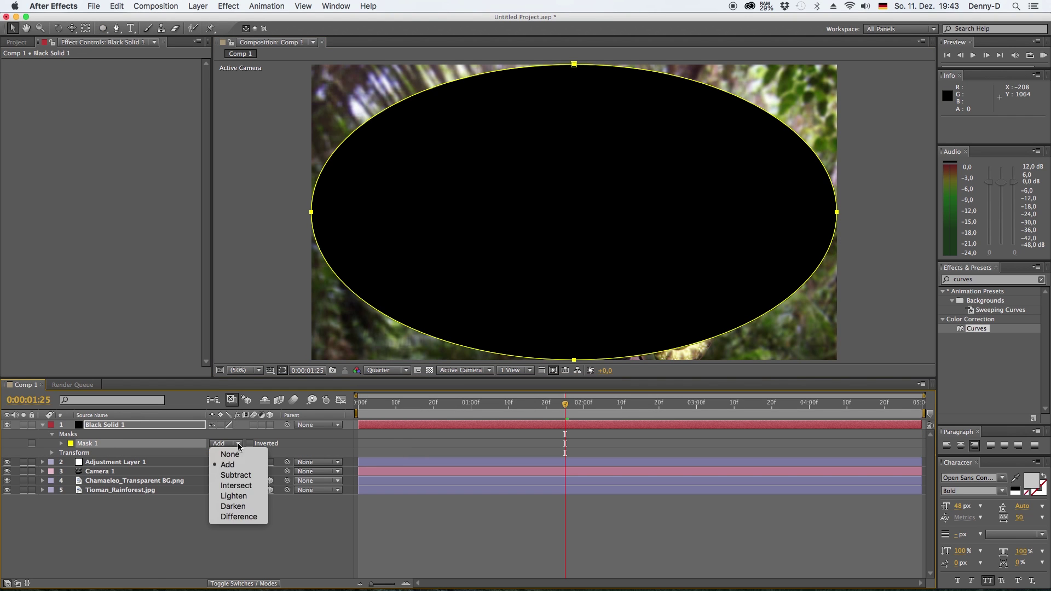
left_click(226, 478)
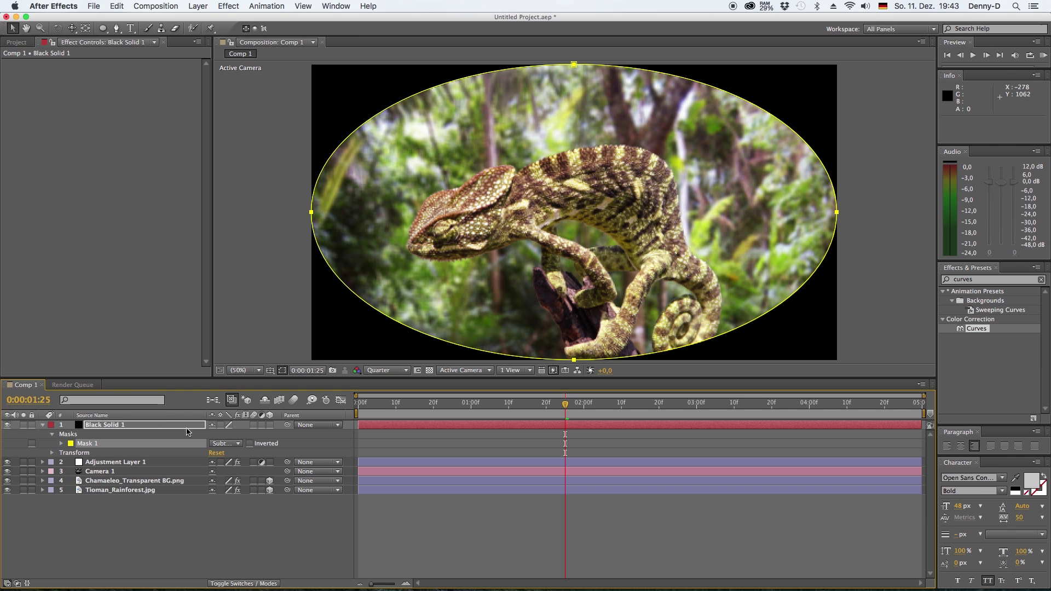
left_click(61, 444)
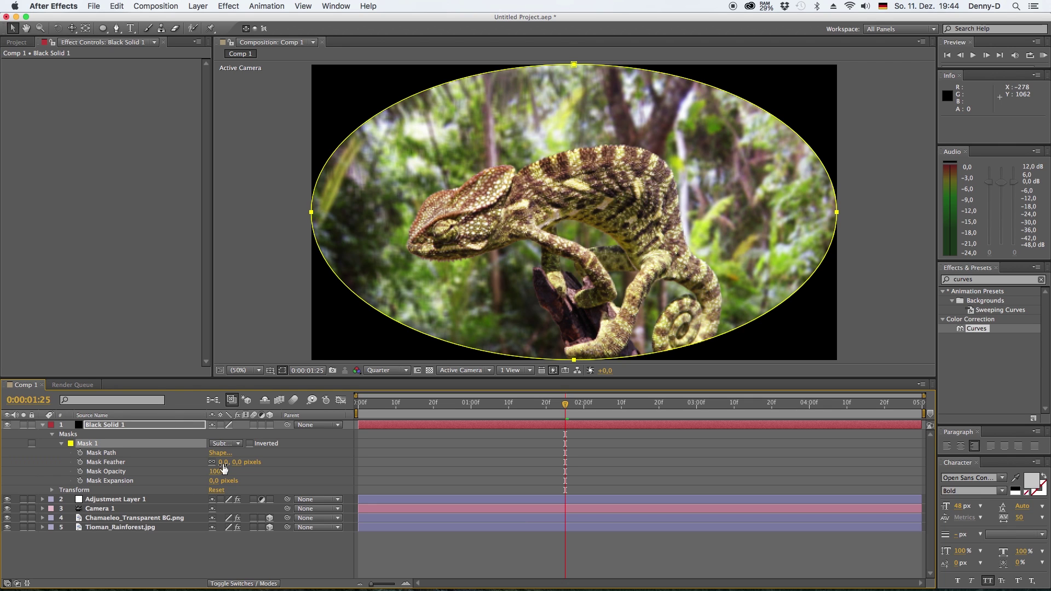
left_click_drag(223, 463, 311, 459)
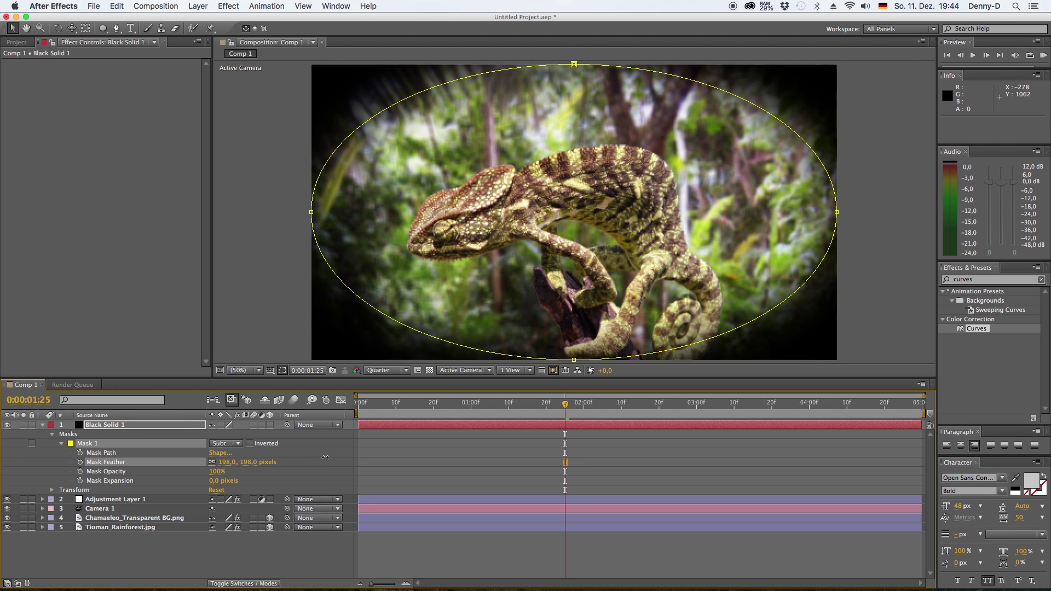
- Set Mask Feather to 300 px, lower Mask Opacity to 19%, and toggle the vignette to compare
left_click(227, 462)
type("30")
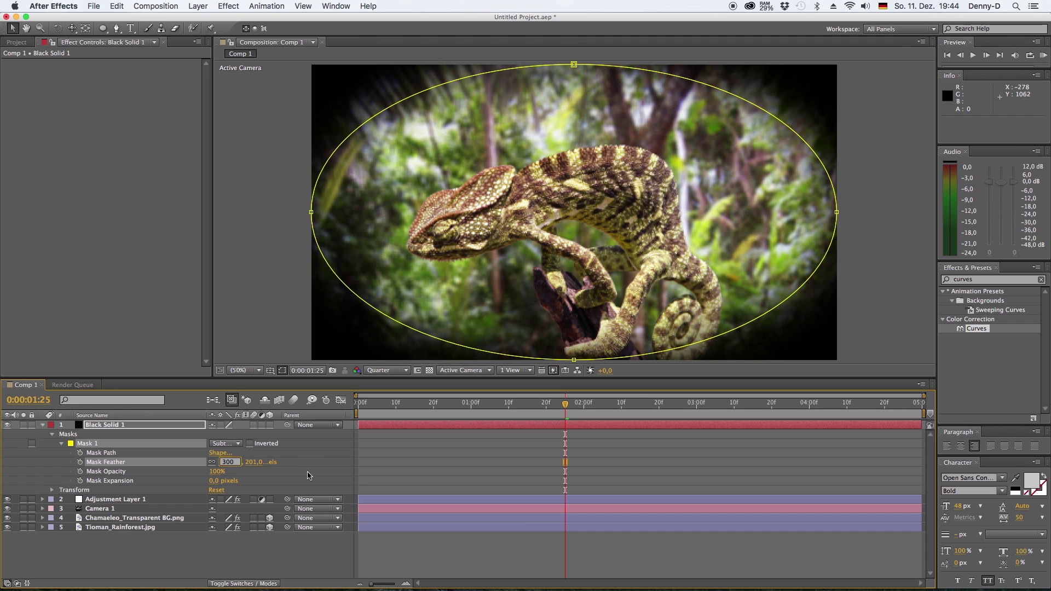
type("0")
left_click(307, 476)
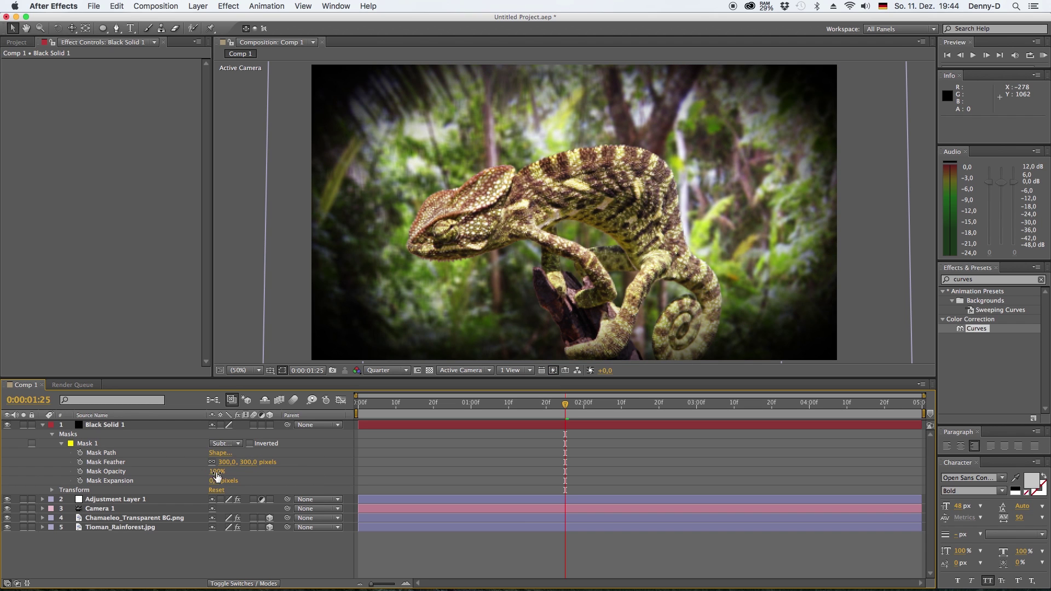
left_click_drag(216, 474, 173, 475)
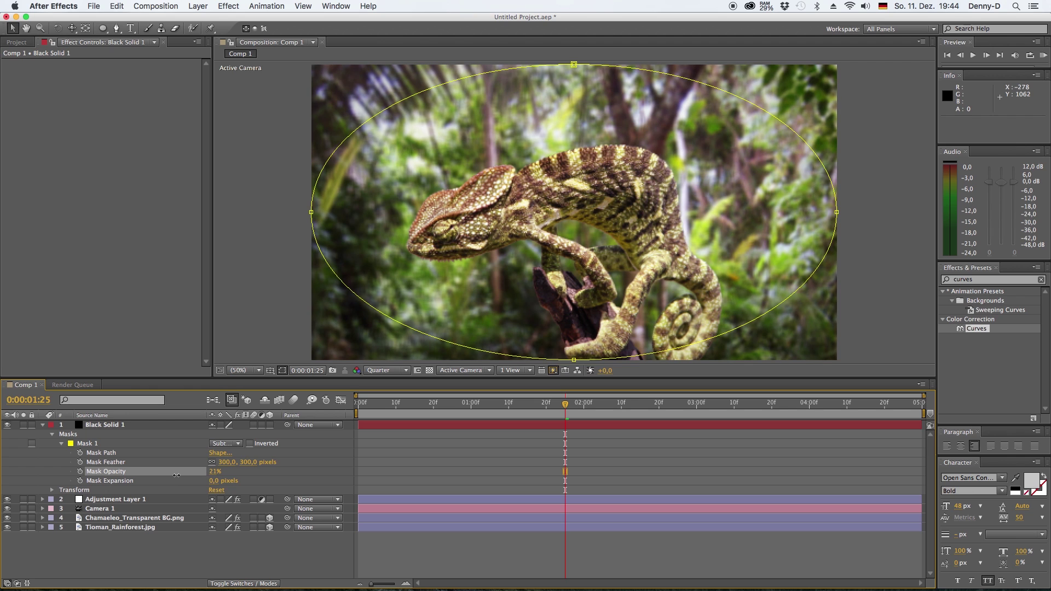
left_click(82, 425)
left_click(43, 425)
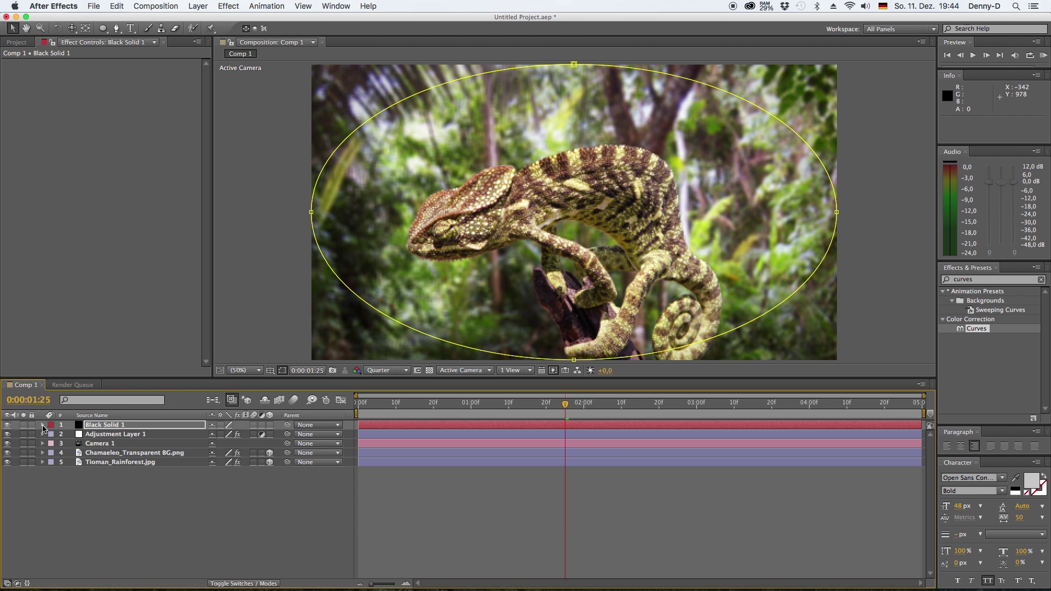
left_click(152, 512)
left_click(8, 425)
left_click(7, 425)
left_click(7, 425)
left_click(7, 425)
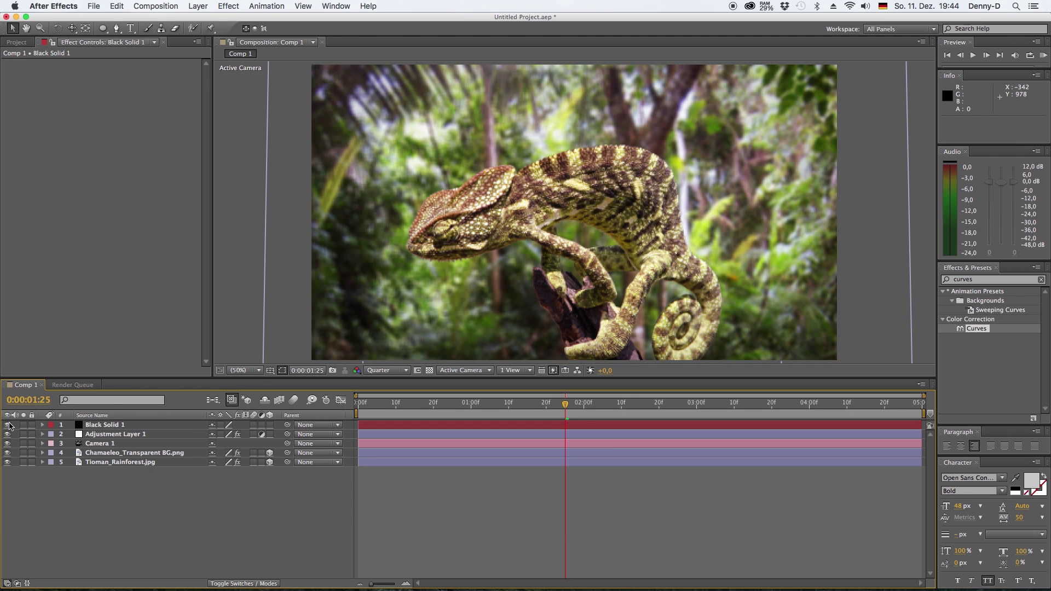
- Reduce Mask Feather to 250 px, compare the vignette on and off, and play a preview
left_click(96, 427)
left_click(43, 425)
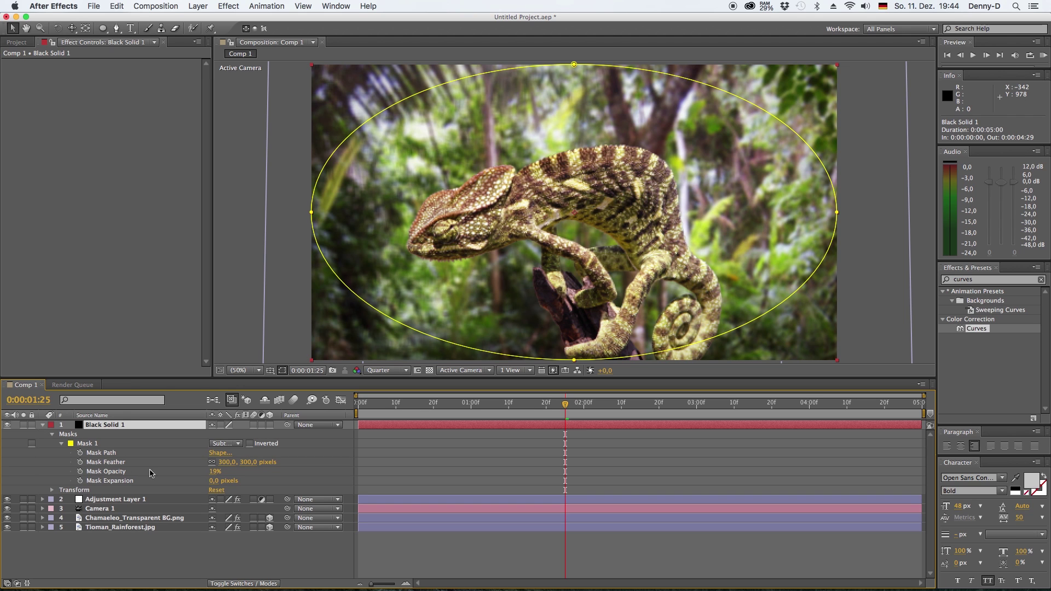
left_click(226, 463)
type("250")
left_click(321, 462)
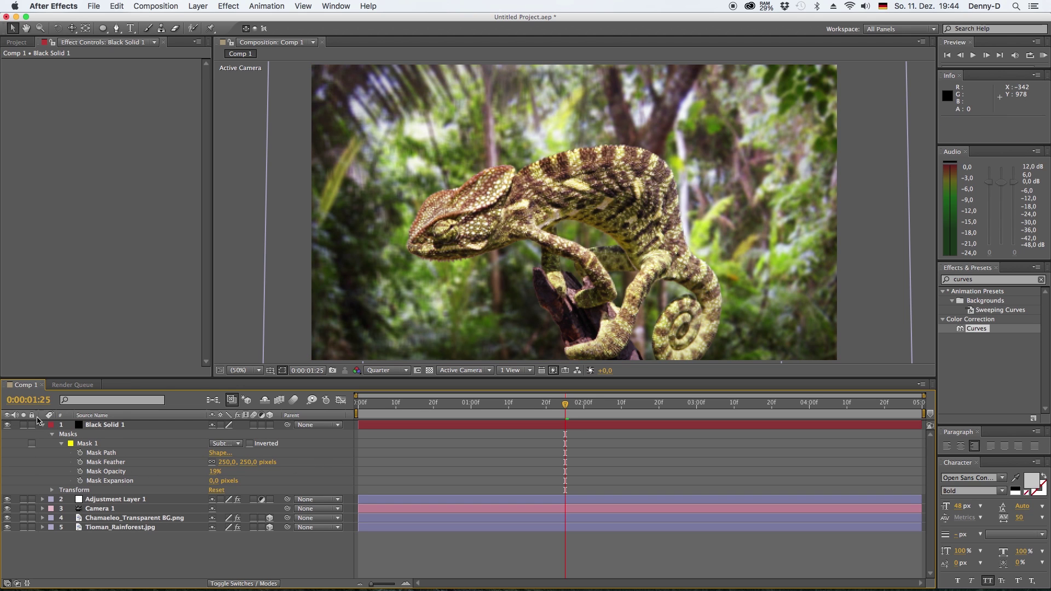
left_click(7, 425)
left_click(7, 425)
left_click(43, 425)
key("space")
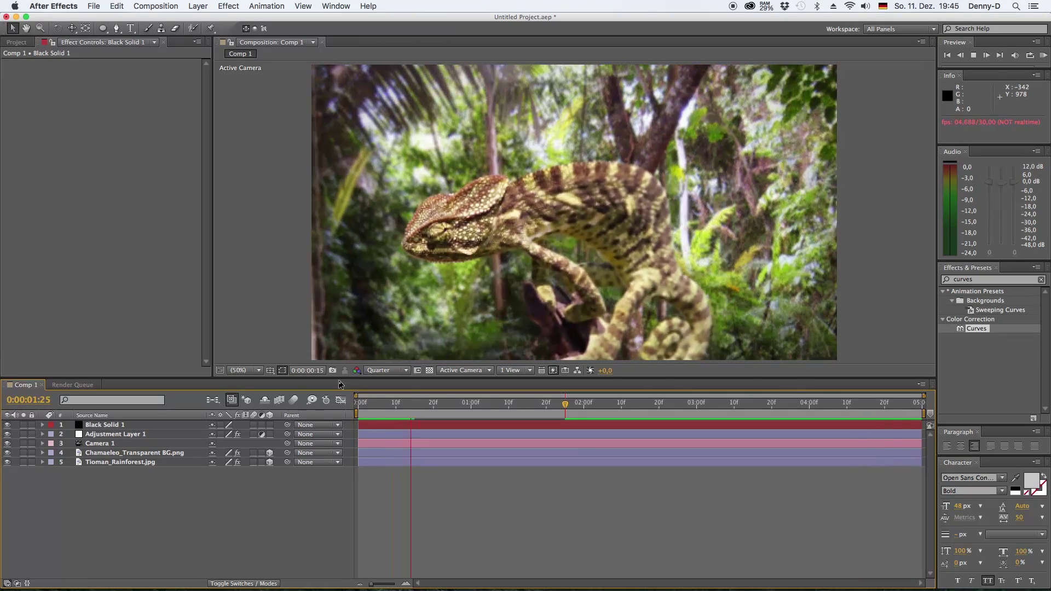
- Add Comp 1 to the Render Queue and confirm Best Settings for rendering
left_click(156, 6)
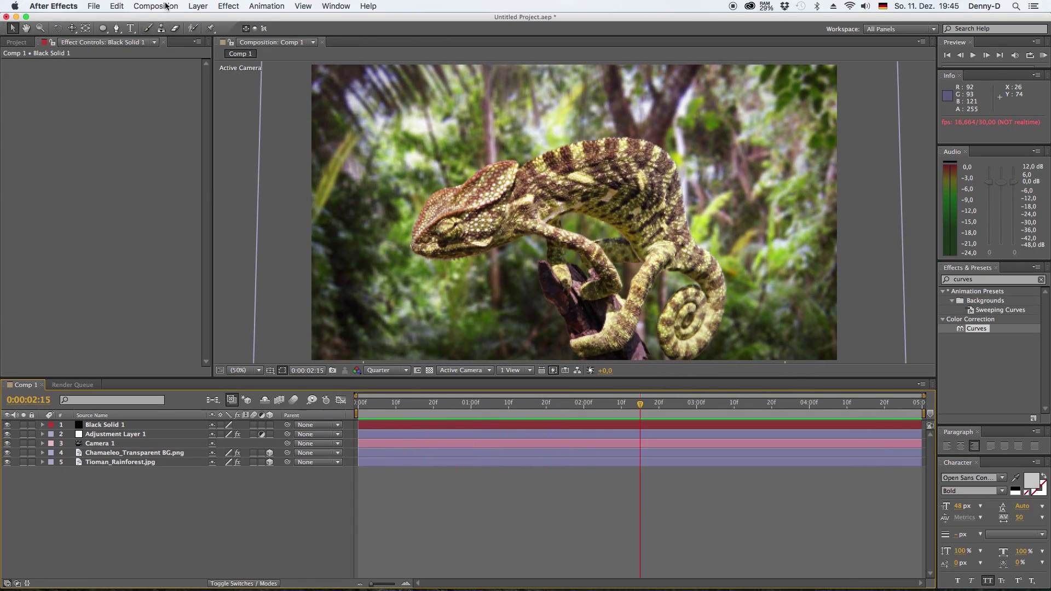
left_click(178, 84)
left_click(99, 446)
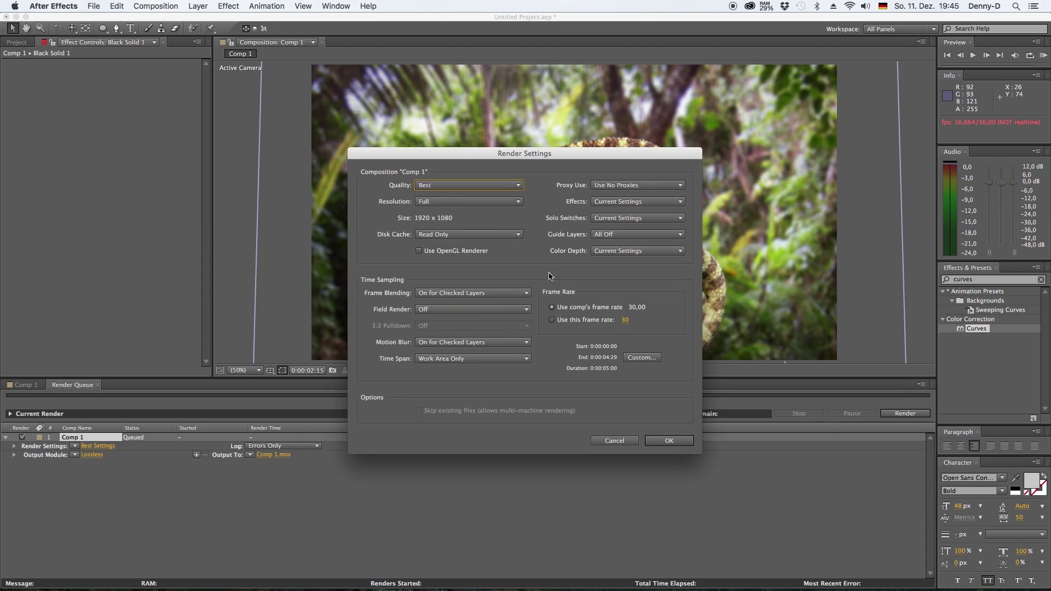
left_click(669, 442)
- Set the output module to QuickTime with the H.264 codec and RGB channels
left_click(92, 455)
left_click(613, 223)
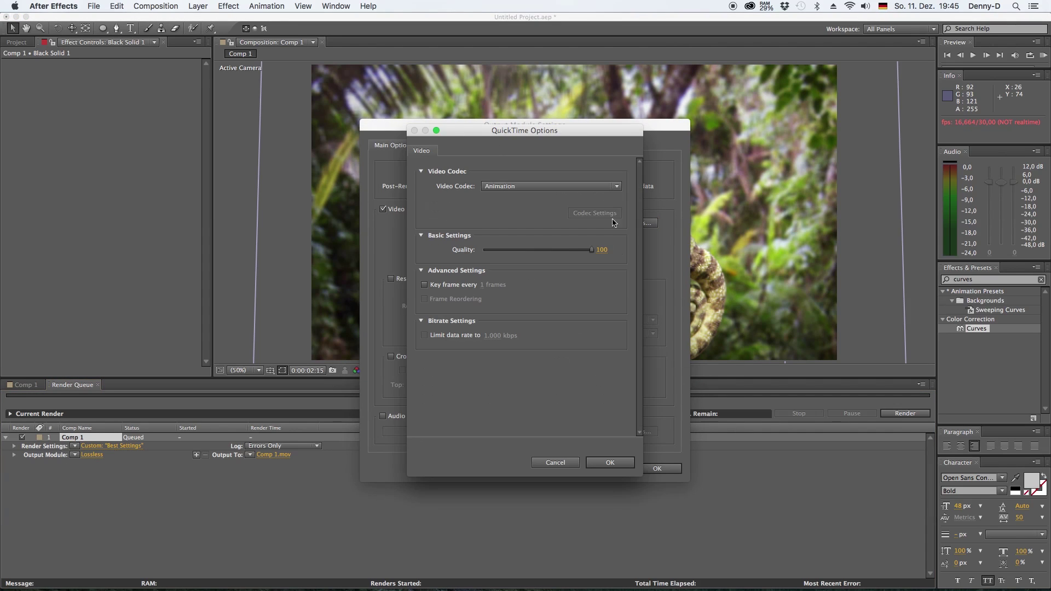
left_click(618, 187)
left_click(519, 457)
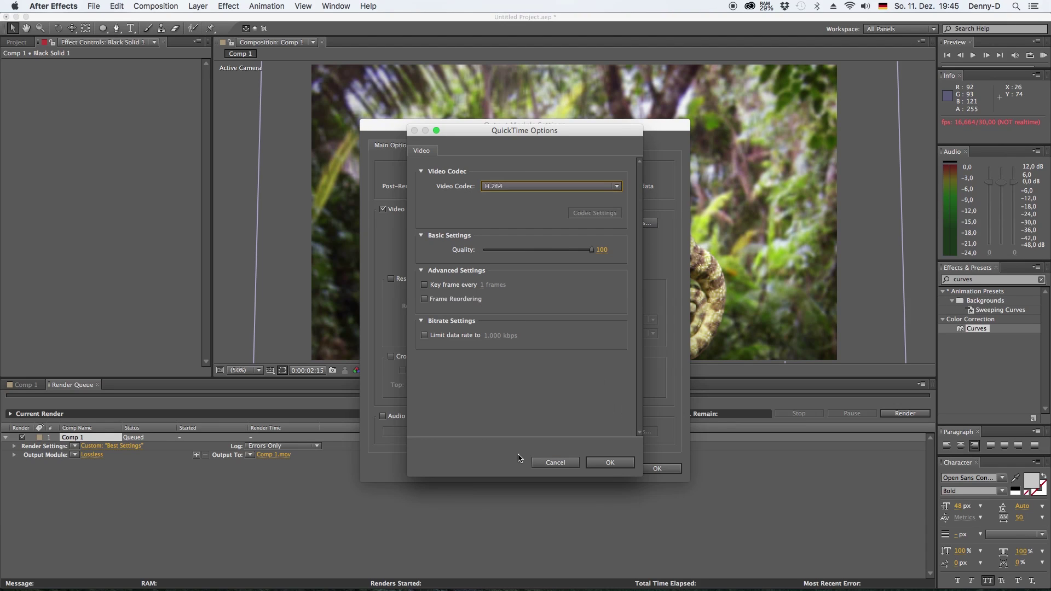
left_click(620, 461)
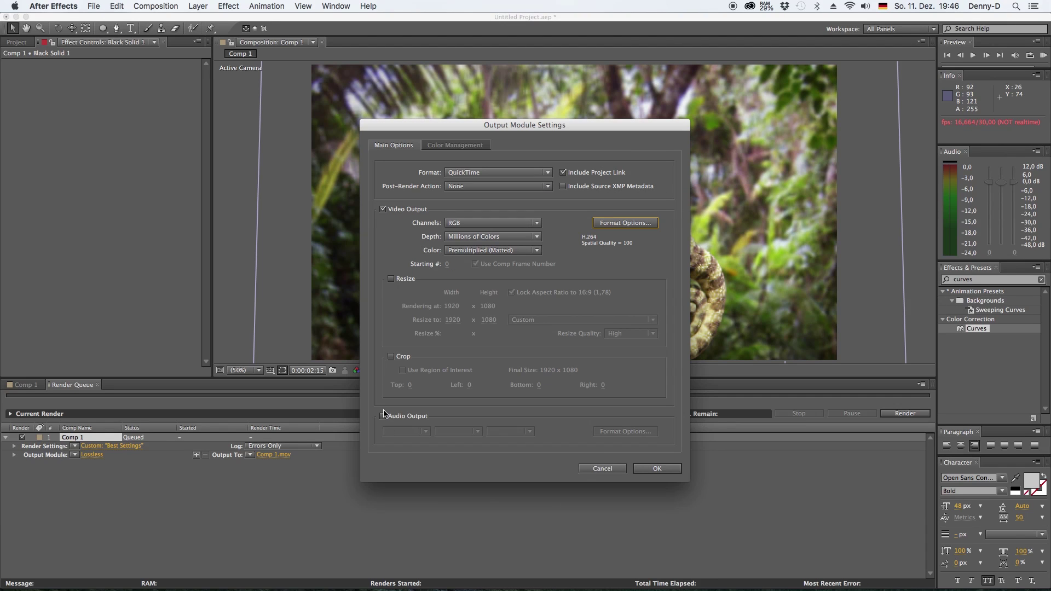
left_click(493, 223)
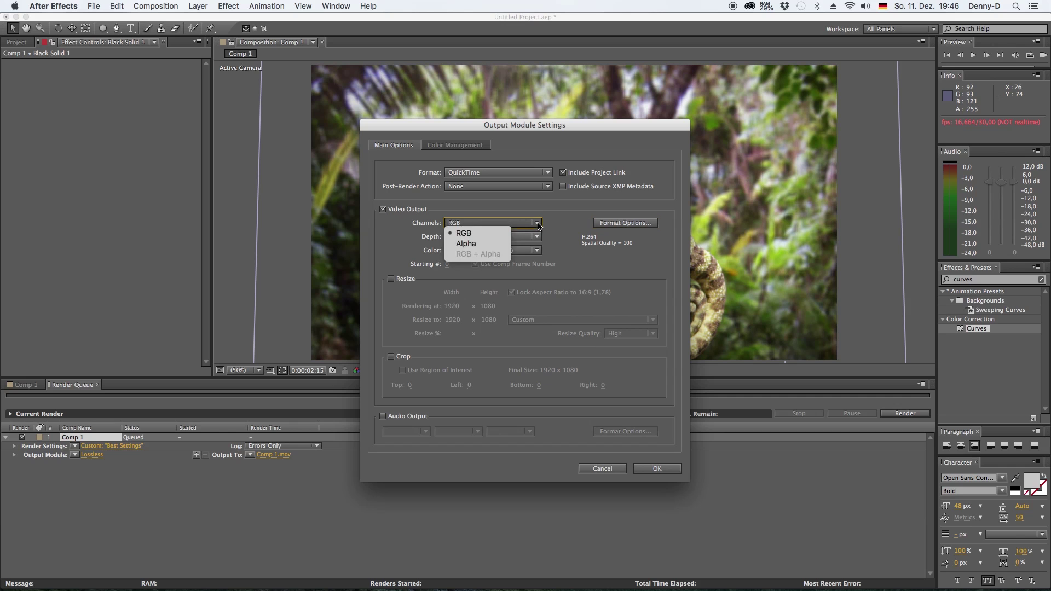
left_click(471, 230)
- Confirm the output module, choose the Desktop as destination and begin naming the file Chameleon_Slow-Motion
left_click(657, 469)
left_click(273, 455)
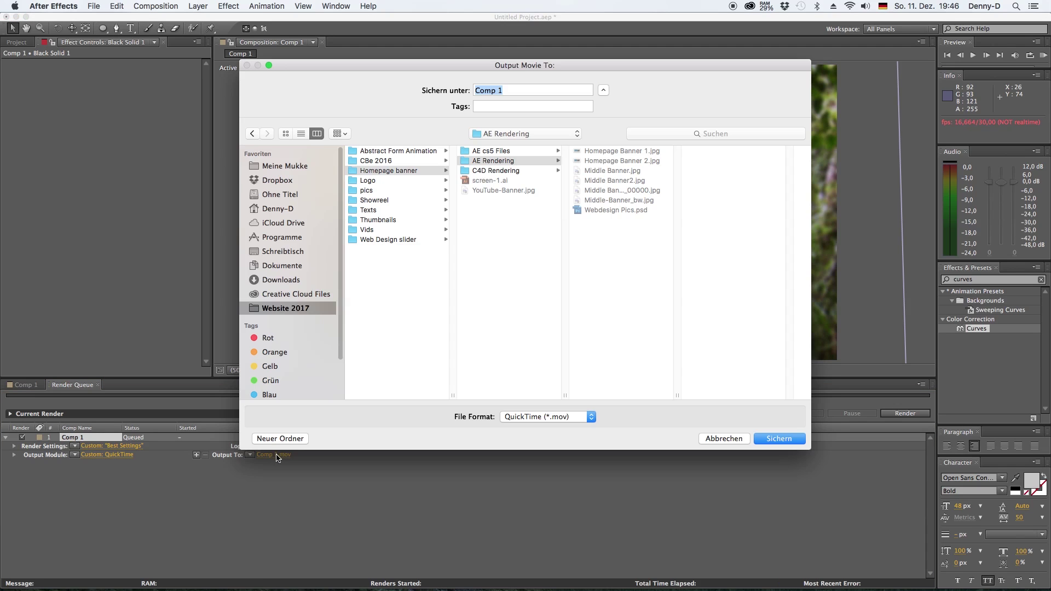
left_click(284, 251)
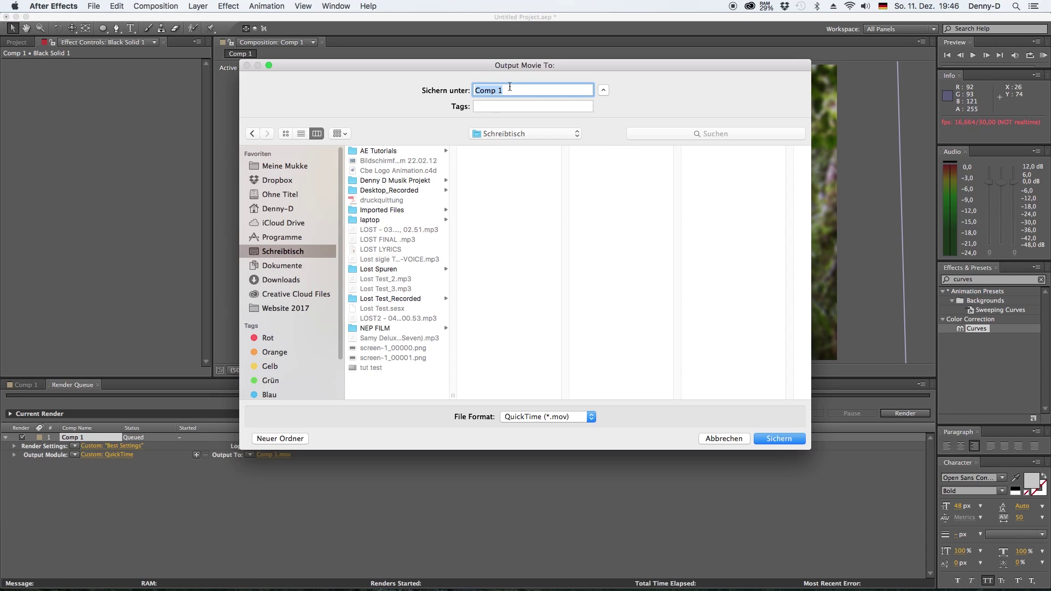
type("Chameleon_Slow-Motion")
- Save the output as Chameleon_Slow-Motion.mov and start rendering the queue
left_click(778, 439)
left_click(906, 414)
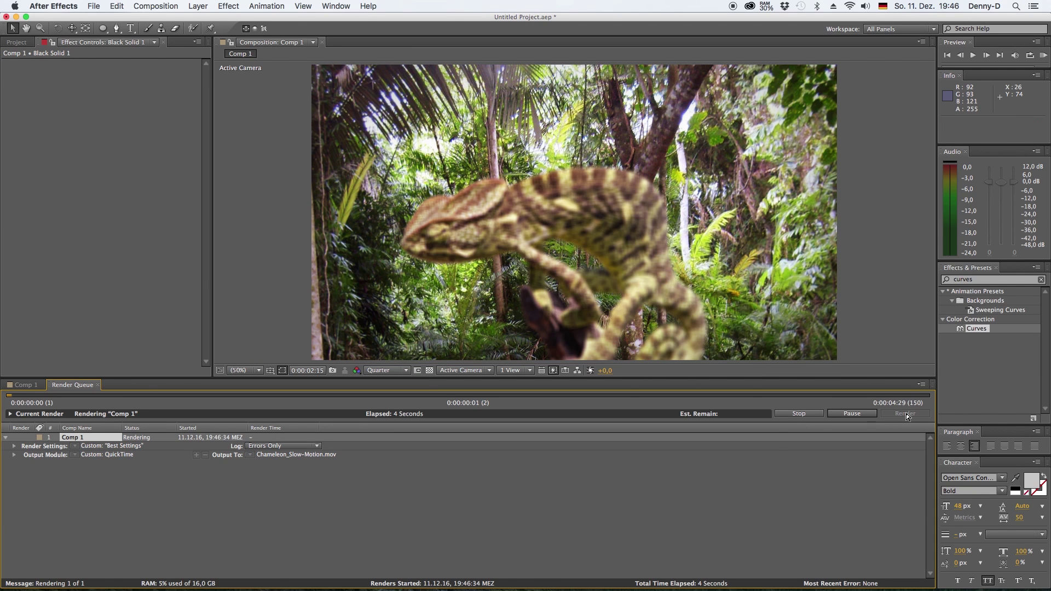